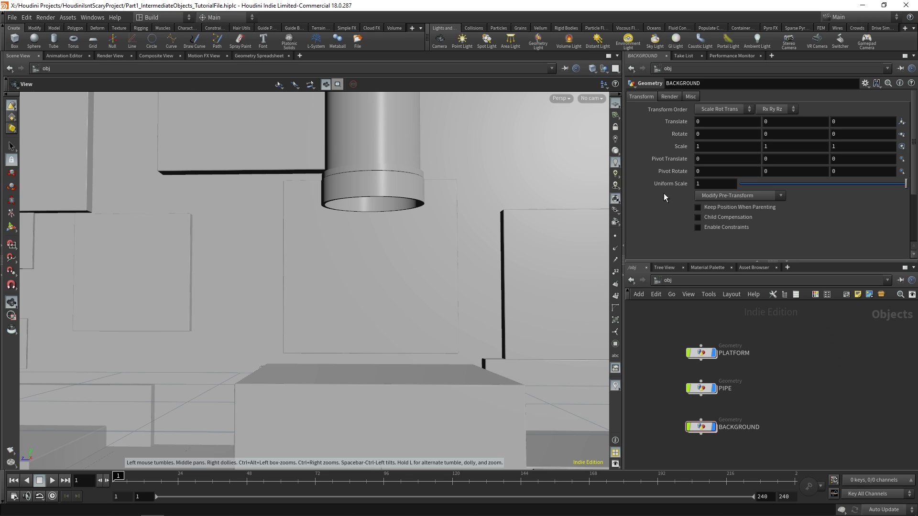
- Create a camera from a view framing the pipe opening above the platform
key("ctrl+z")
key("ctrl+z")
middle_click_drag(435, 227, 432, 221)
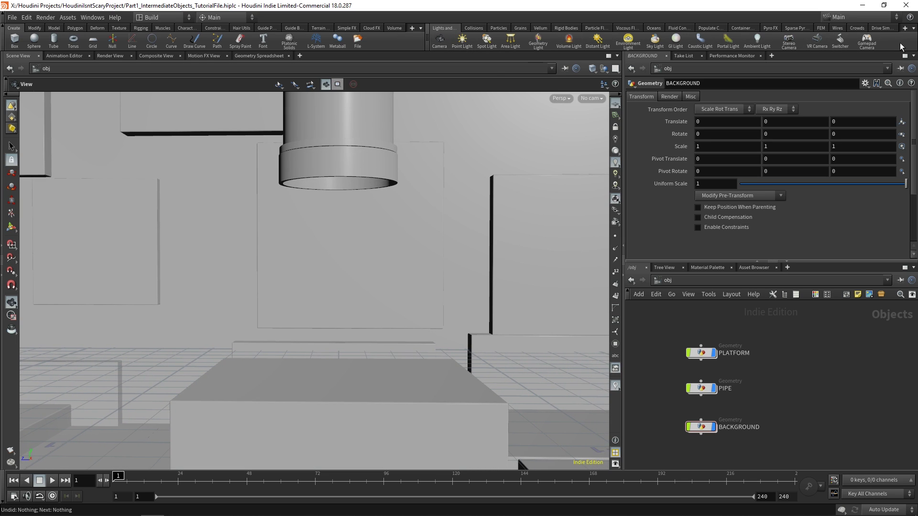
left_click(440, 42)
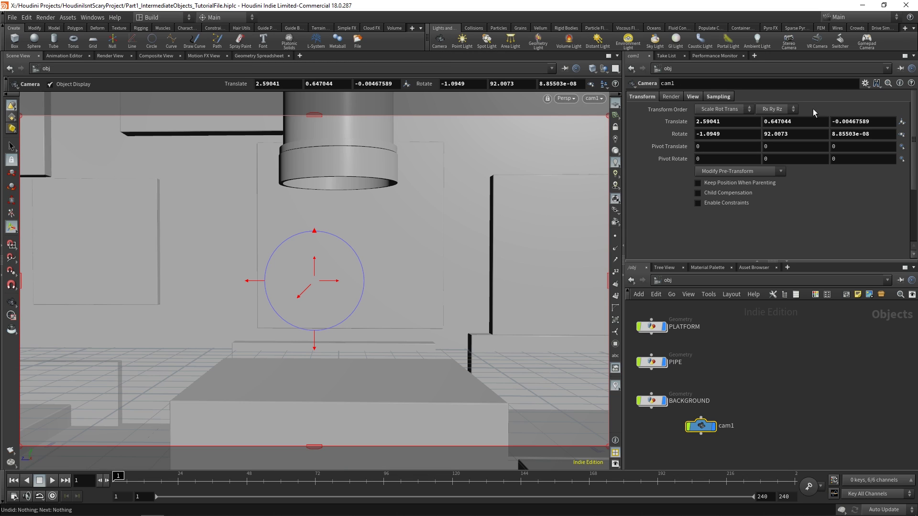
- Set the camera's translation to 2.2, 0.5, 0
double_click(725, 121)
type("2.2")
key("Return")
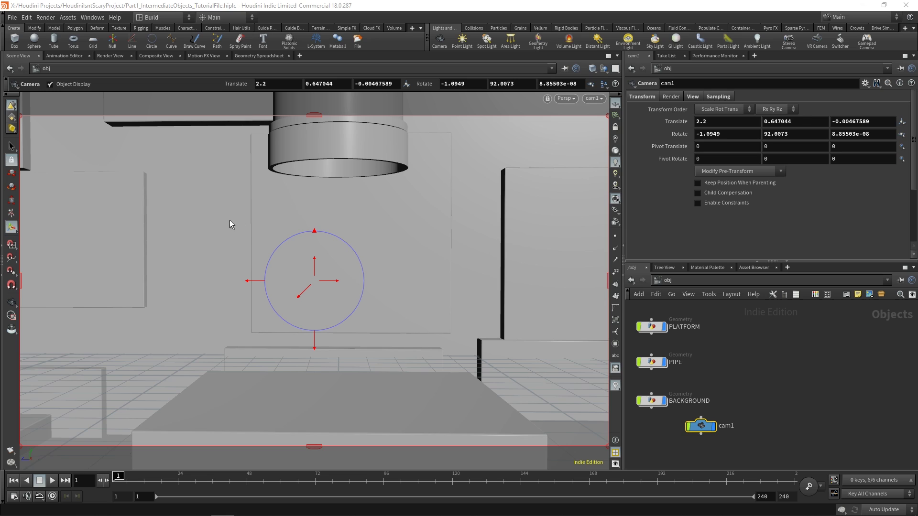
double_click(789, 121)
type("0.5")
key("Return")
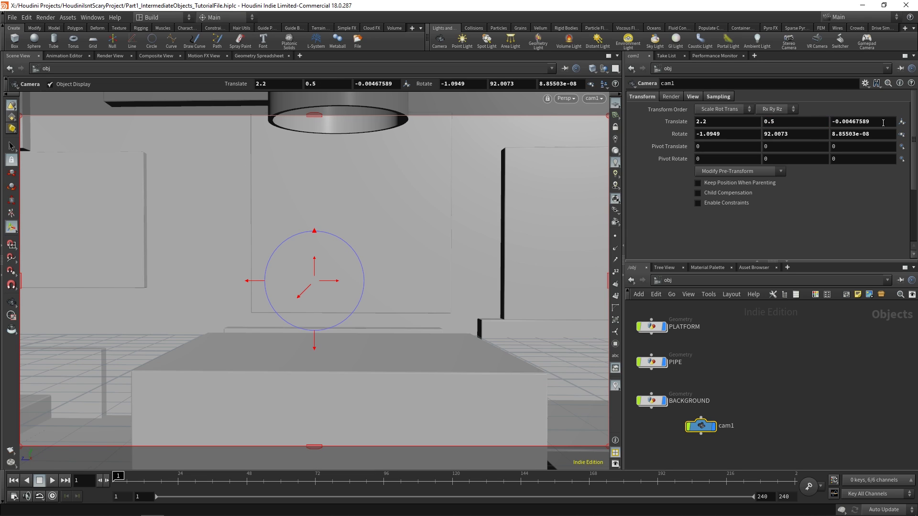
double_click(882, 122)
type("0")
key("Return")
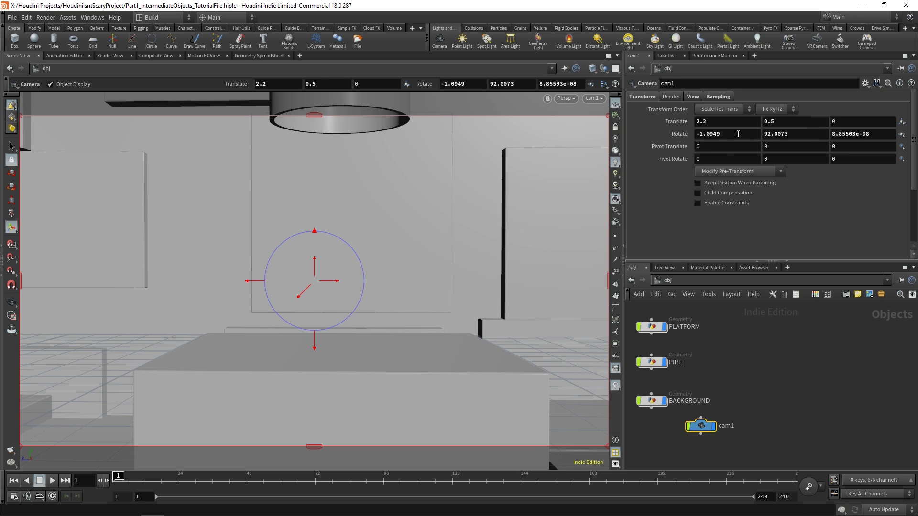
- Set the camera's rotation to 0, 90, 0 so it faces the background squarely
double_click(738, 134)
type("0")
key("Return")
double_click(797, 134)
type("90")
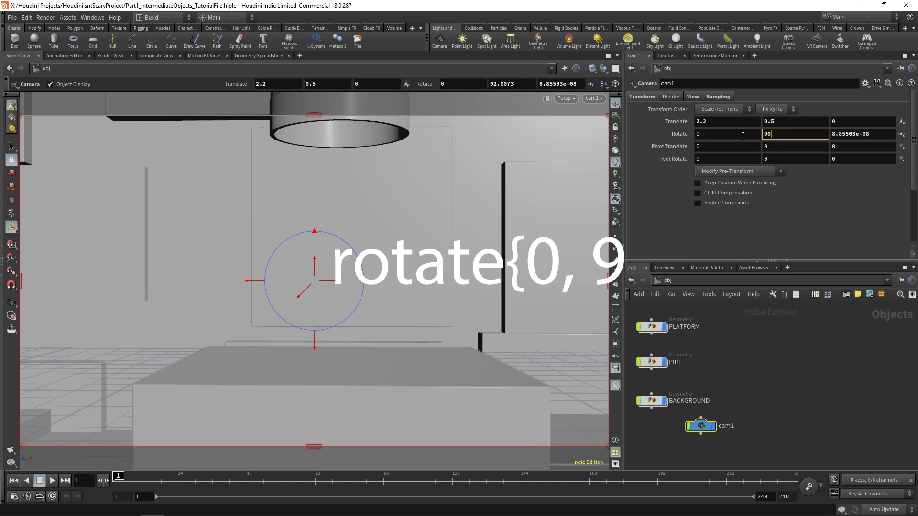
key("Return")
double_click(873, 133)
type("0")
key("Return")
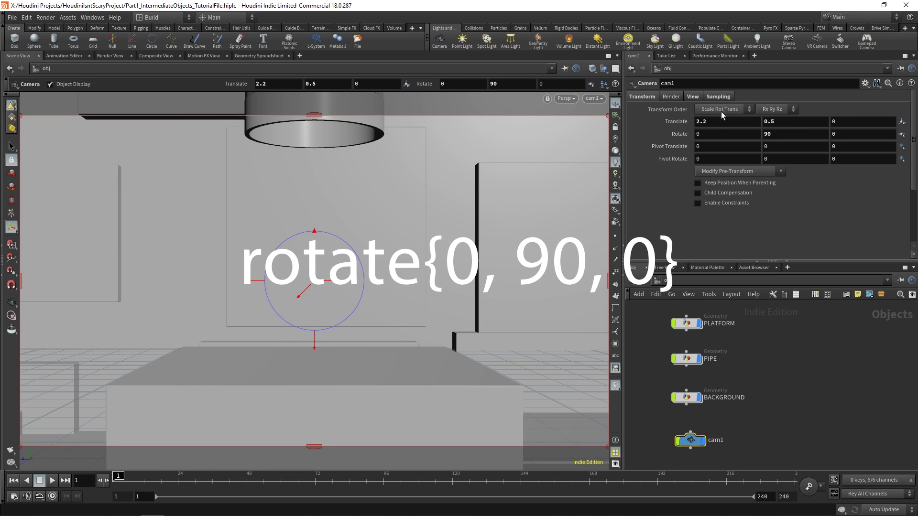
- Set the camera's X translation to 2.5
middle_click_drag(715, 125, 746, 146)
double_click(713, 121)
type("2.5")
key("Return")
- Try Y translation values of 1 and 0.75 for the camera
double_click(765, 122)
type("1")
key("Return")
double_click(766, 122)
type("0.75")
key("Return")
- Set the camera's Y translation to 0.6
double_click(786, 123)
type("0.2")
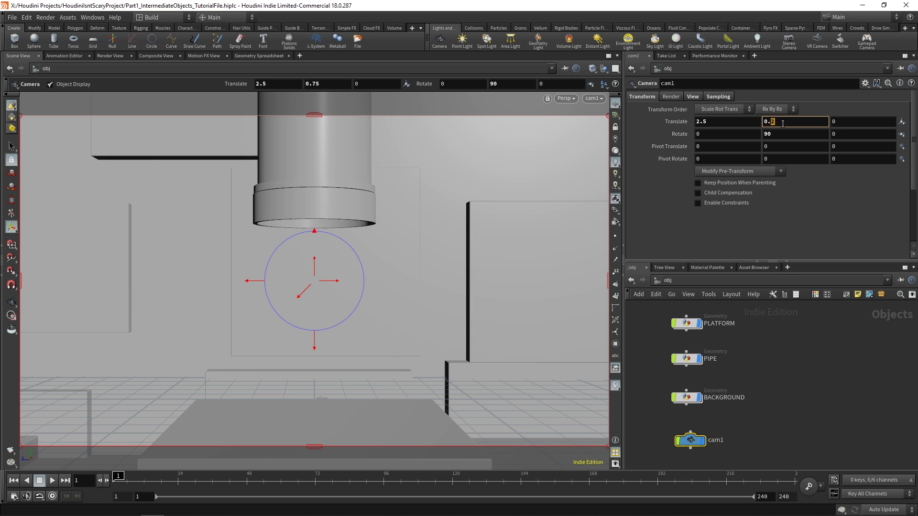
key("Return")
double_click(786, 122)
type("0.6")
key("Return")
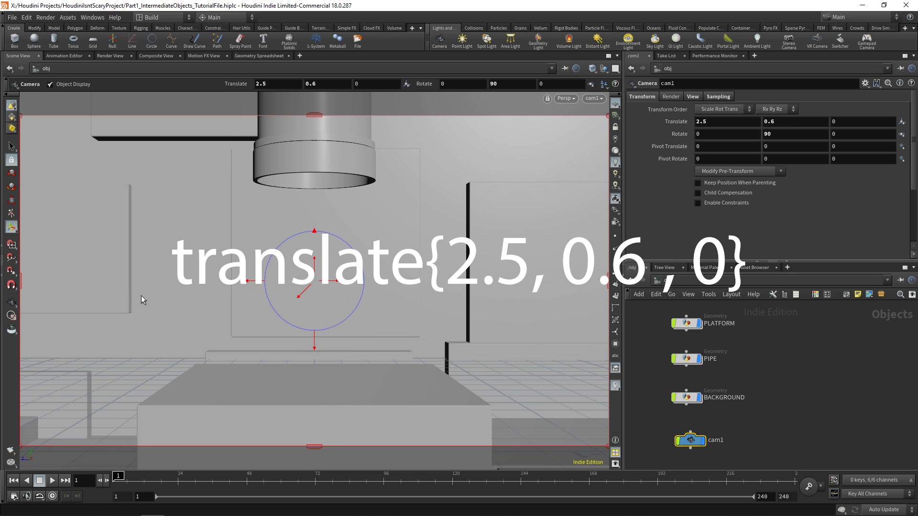
left_click(236, 179)
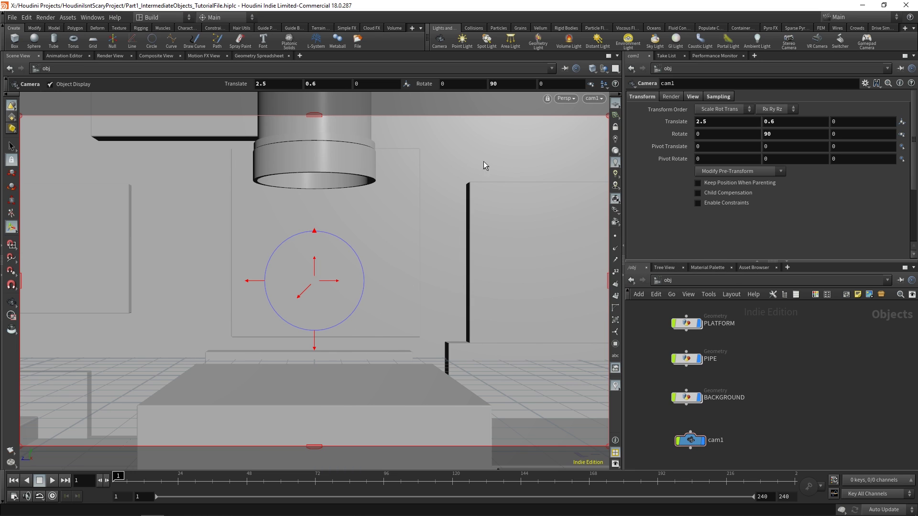
- Add an ambient light with a white color of 1, 1, 1 and a light intensity of 0.2
middle_click_drag(770, 325, 767, 331)
middle_click_drag(828, 355, 810, 359)
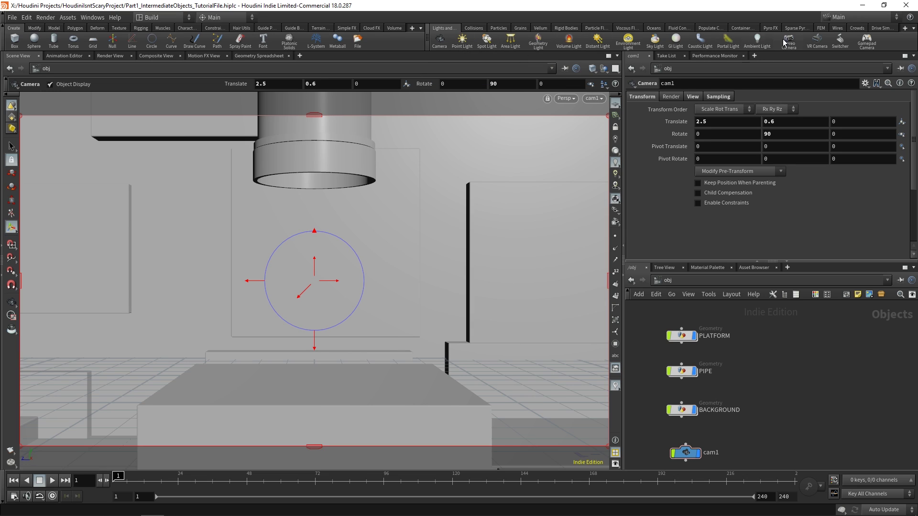
left_click(759, 42)
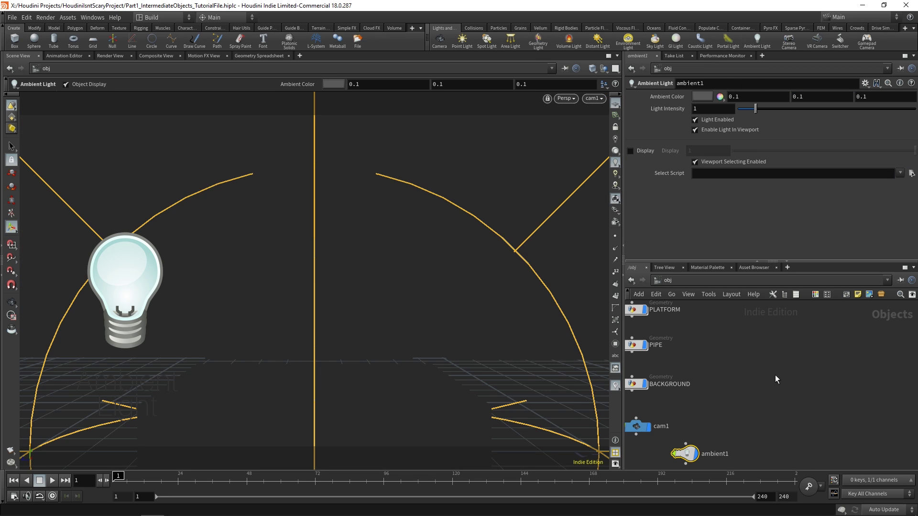
left_click(704, 97)
left_click_drag(719, 177, 846, 177)
left_click(843, 19)
type("0.2")
key("Return")
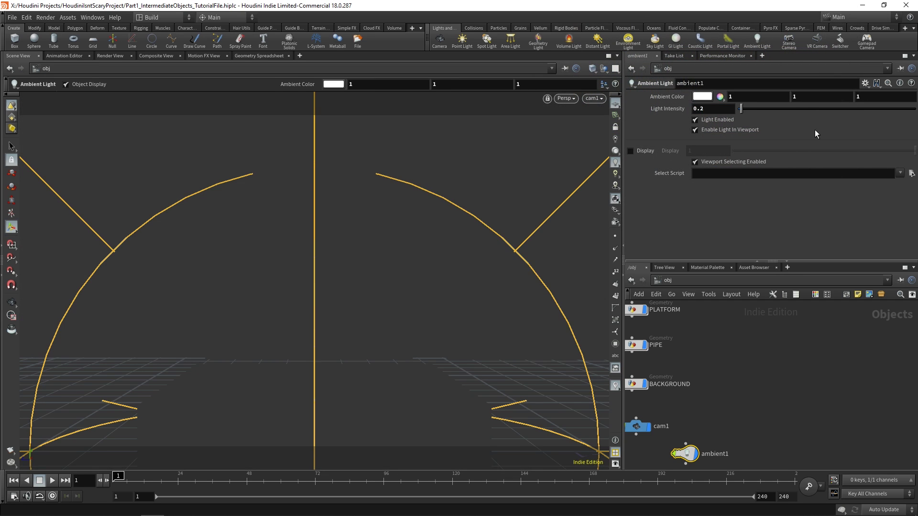
- Render the scene through /obj/cam1 in the render view and inspect the ambient-lit image
left_click(106, 56)
left_click(200, 69)
left_click(193, 94)
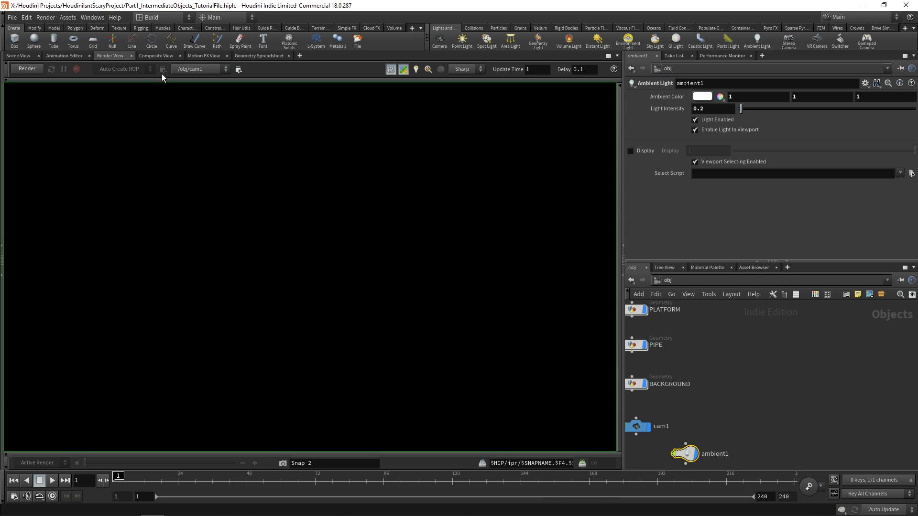
left_click(40, 72)
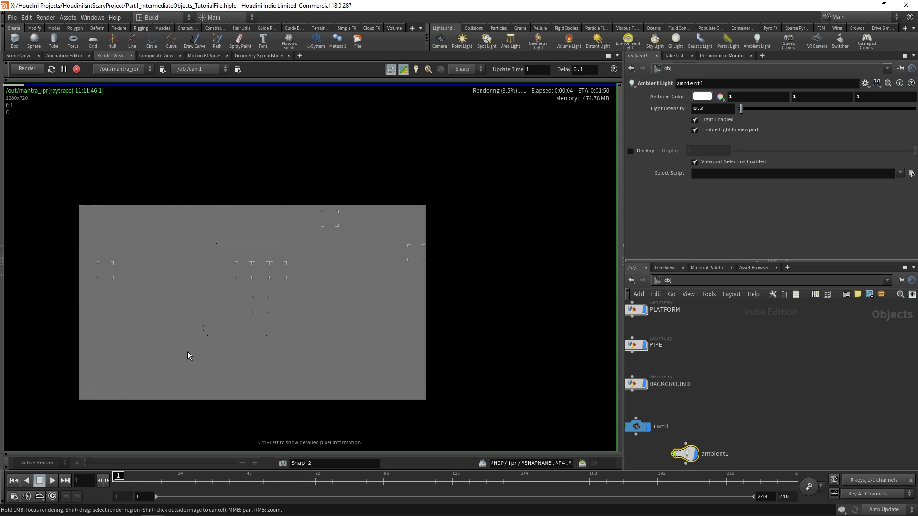
scroll(368, 230, "up", 4)
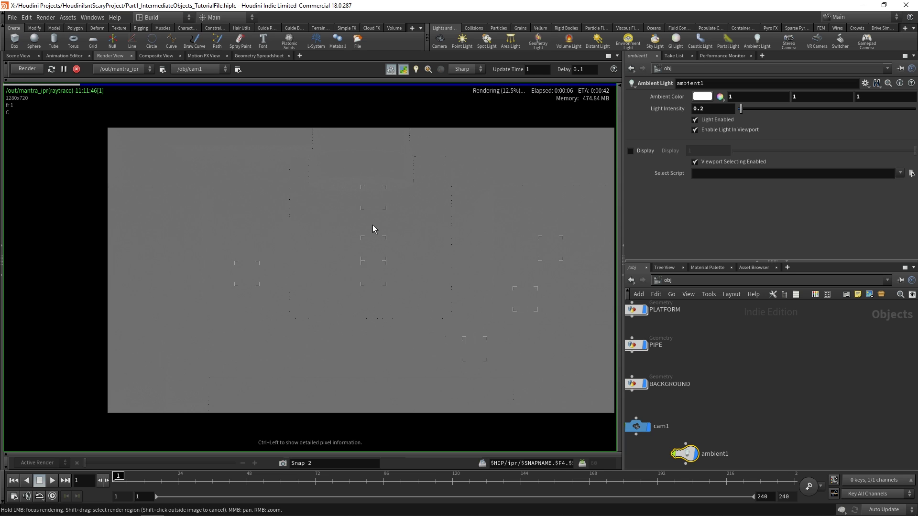
middle_click_drag(373, 229, 361, 227)
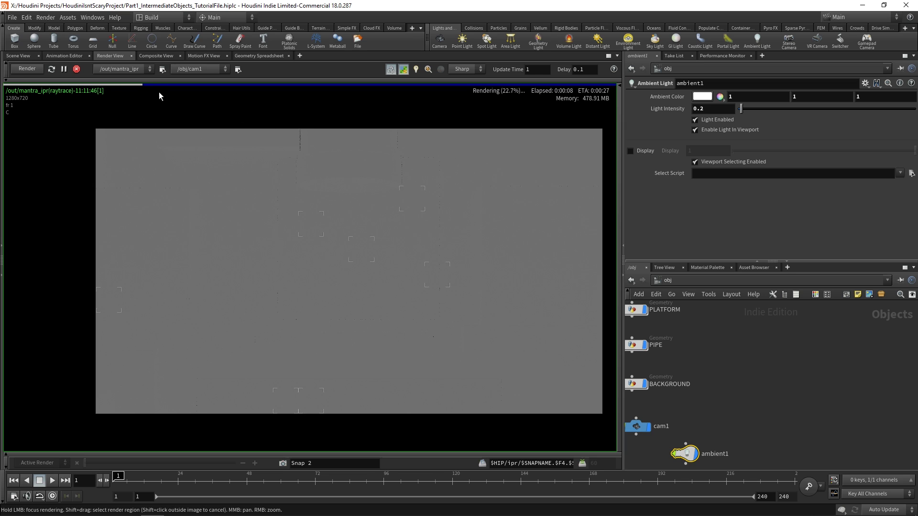
middle_click_drag(389, 200, 387, 200)
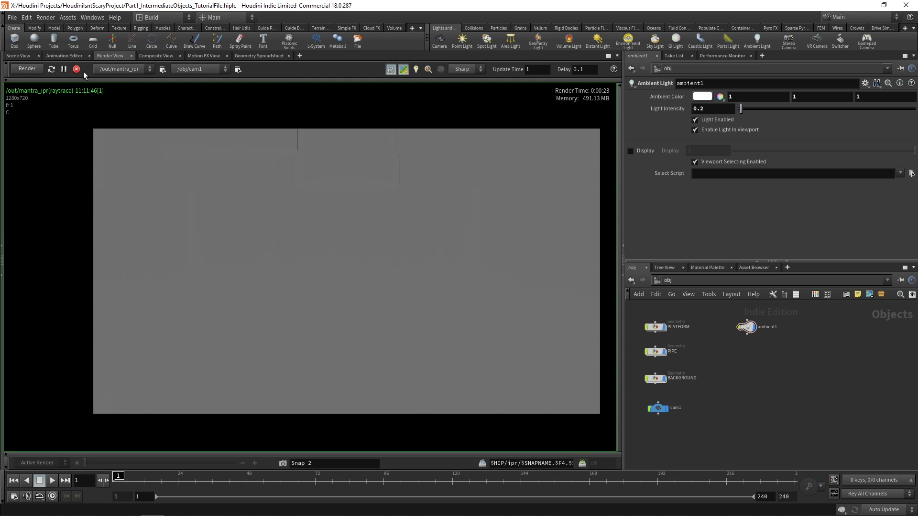
- Add an environment light to the scene and enable its sky environment map
left_click(20, 56)
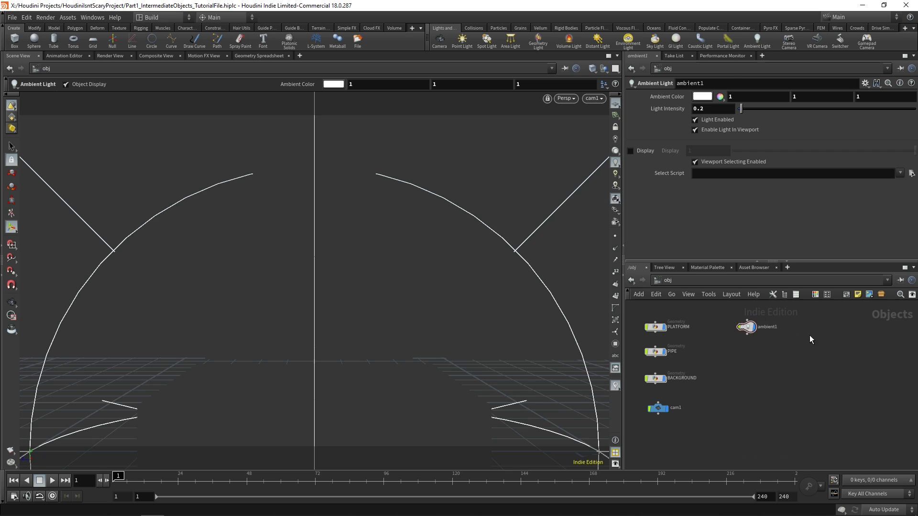
left_click(629, 41)
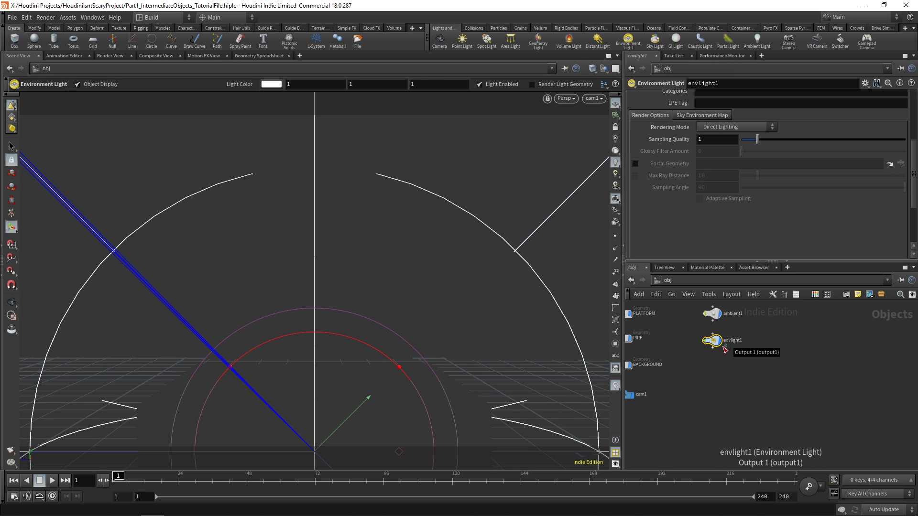
scroll(694, 222, "up", 4)
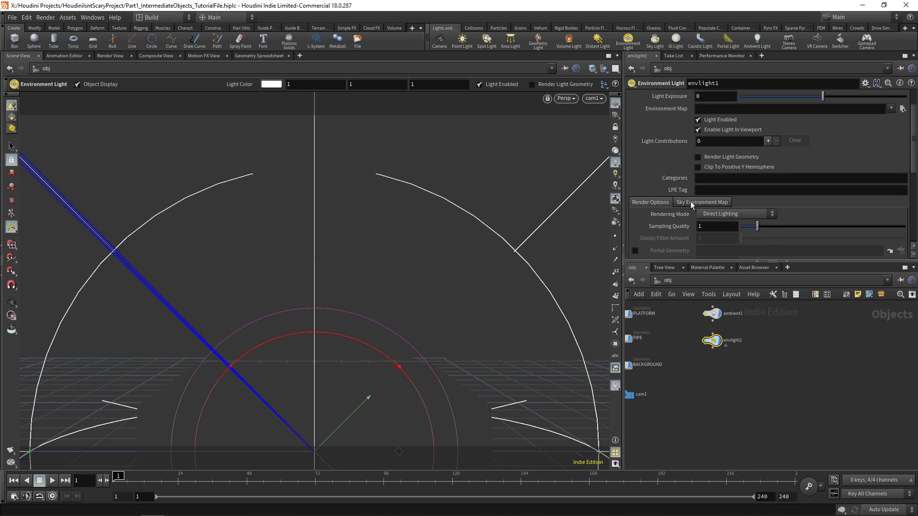
left_click(690, 202)
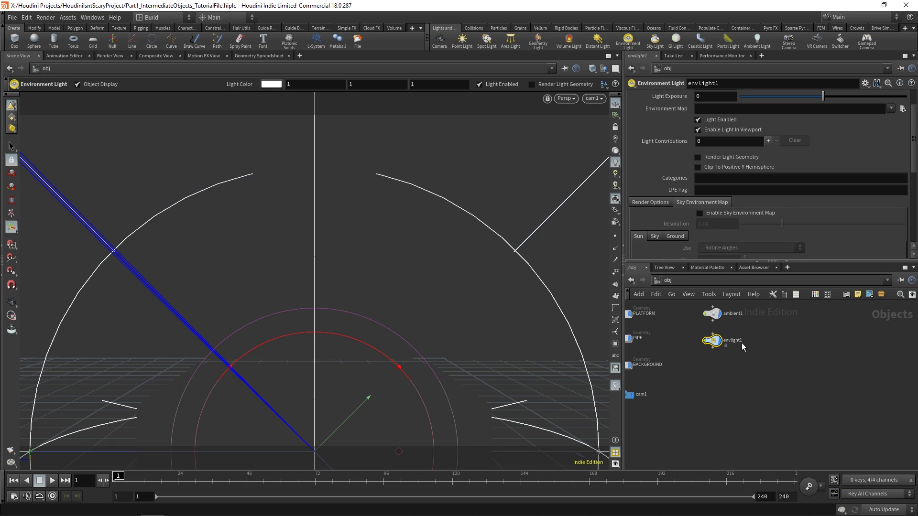
left_click(700, 213)
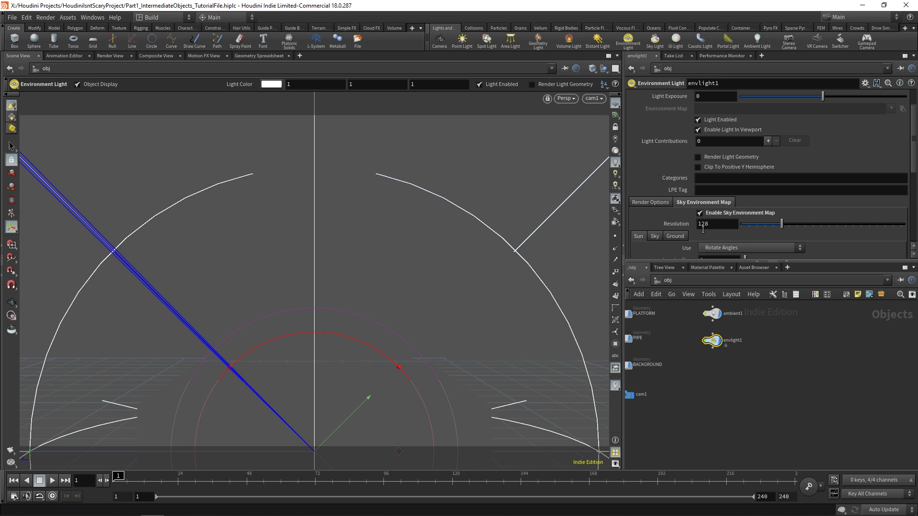
- Review the sky map's sun, sky and ground settings, and render the scene through /obj/cam1 again
scroll(719, 210, "down", 3)
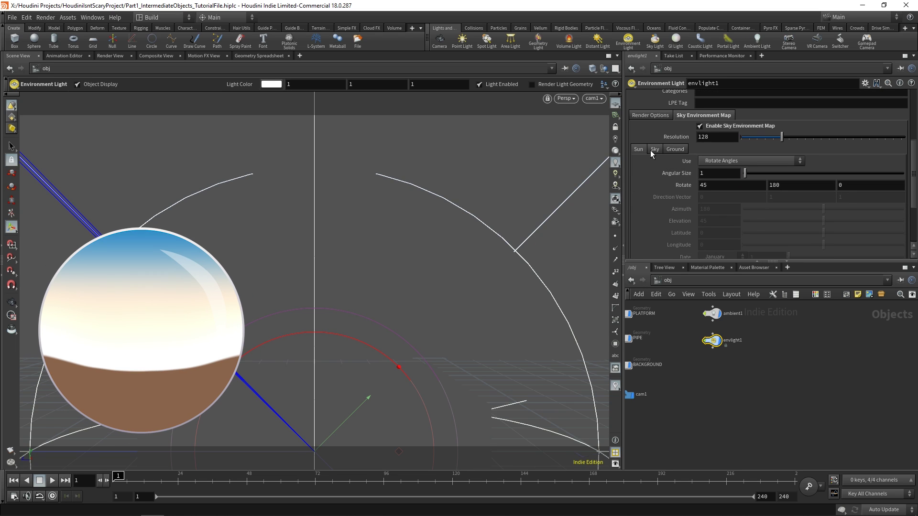
left_click(658, 148)
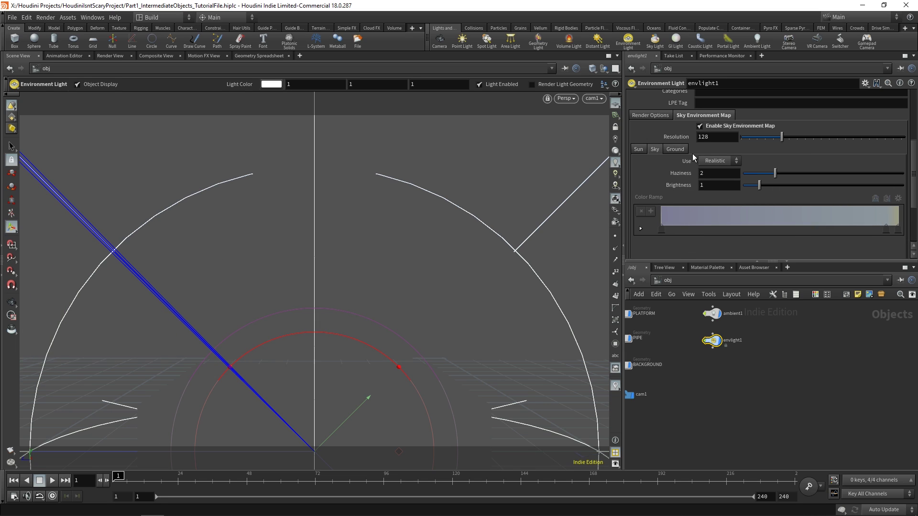
left_click(675, 149)
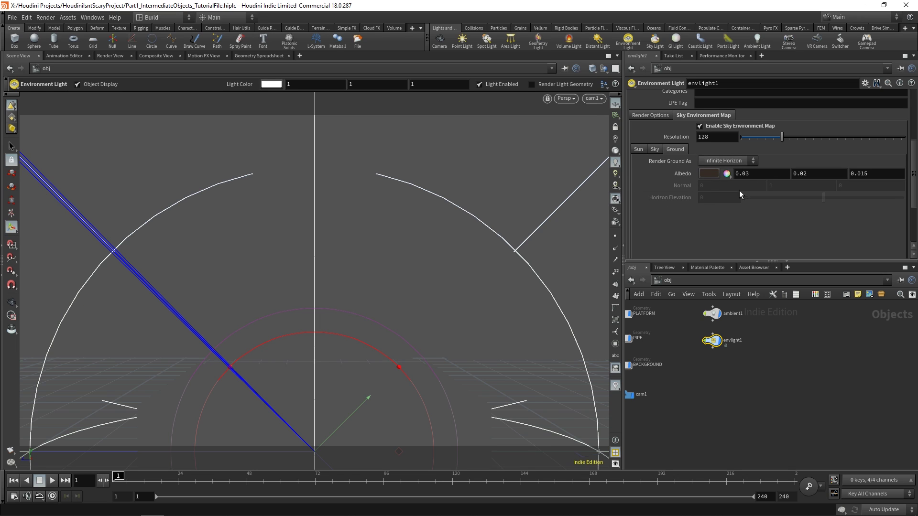
left_click(110, 56)
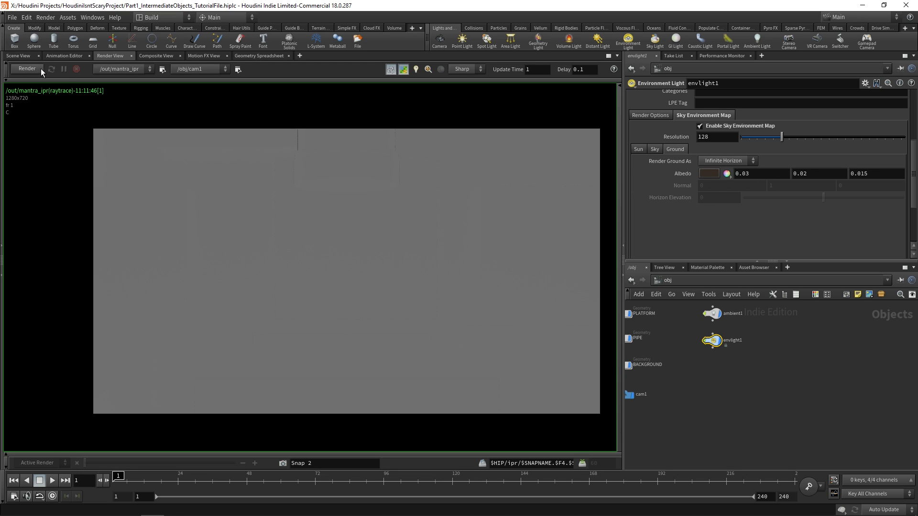
left_click(26, 68)
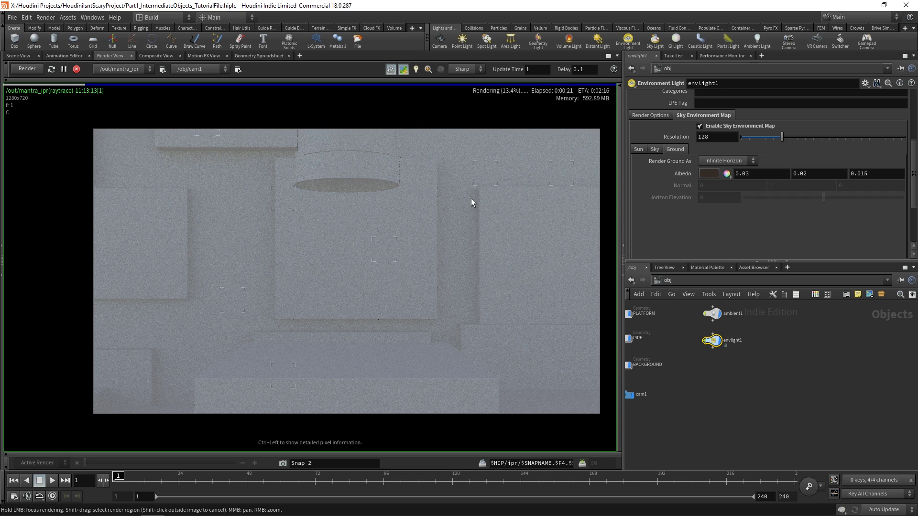
- Create a distant light from a raised side view of the whole scene and place its node below envlight1
left_click(18, 57)
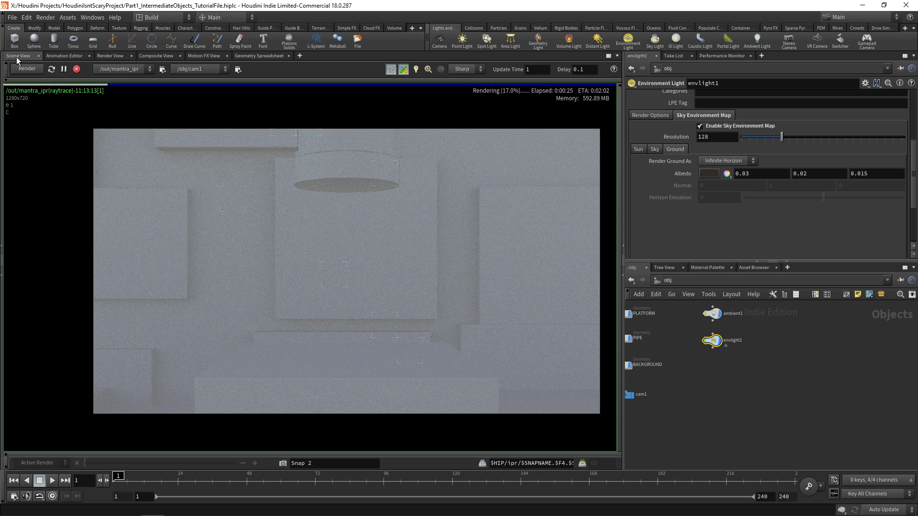
scroll(406, 300, "up", 5)
scroll(373, 306, "down", 10)
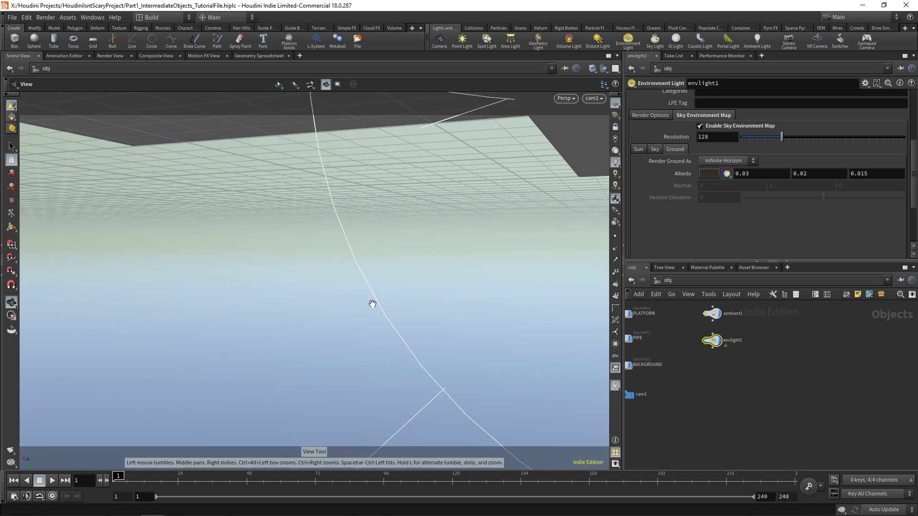
key("f")
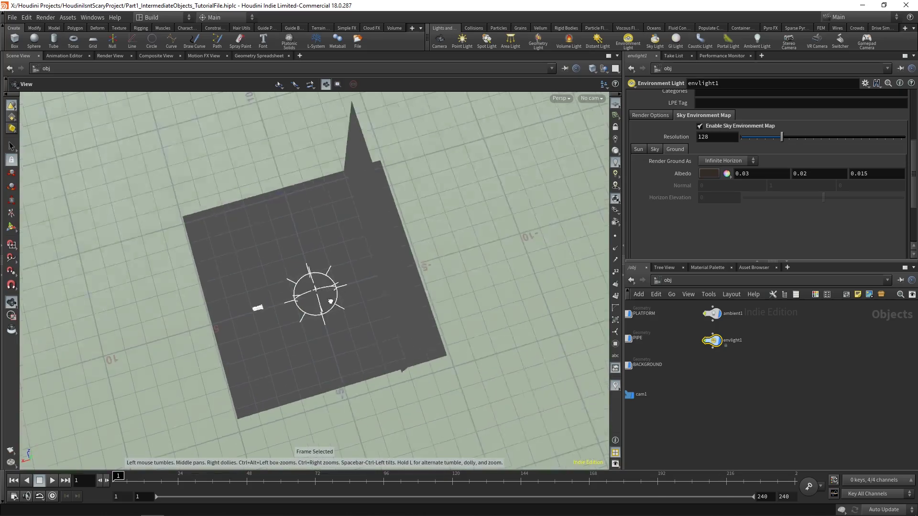
left_click_drag(315, 302, 393, 300)
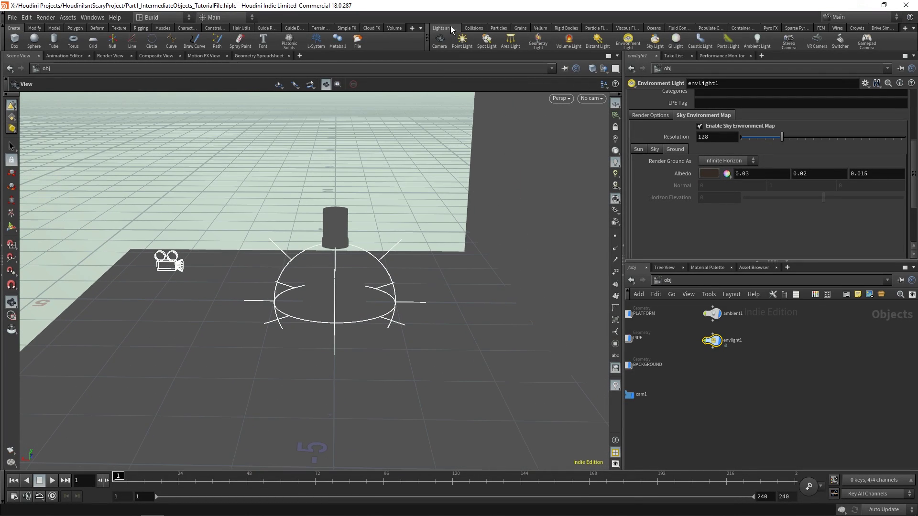
left_click(604, 43)
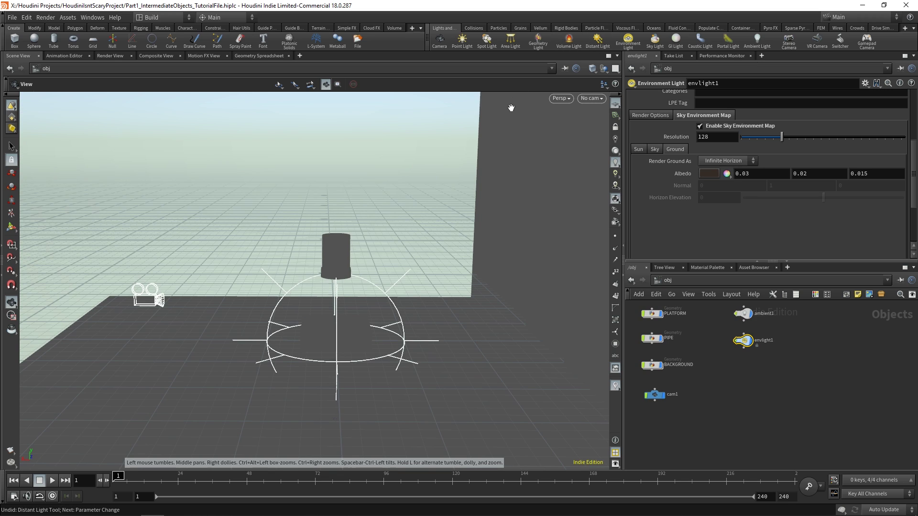
left_click(550, 167)
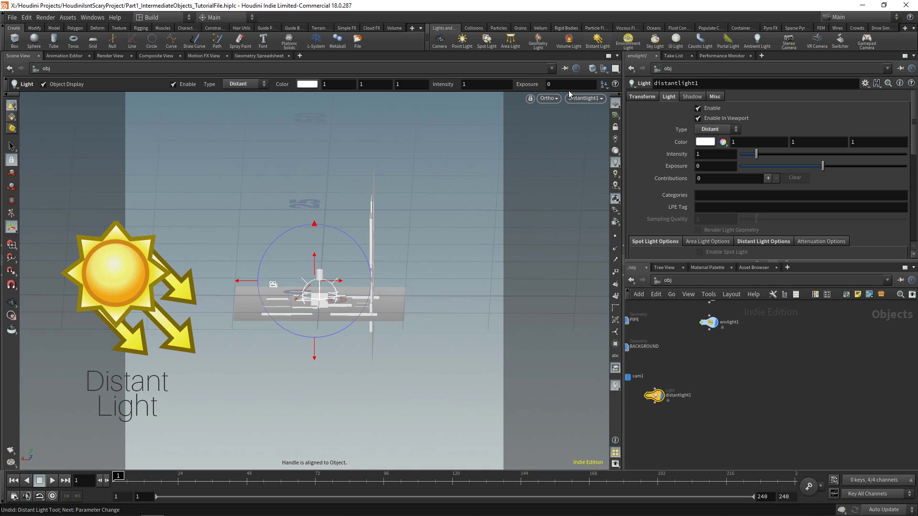
left_click_drag(654, 397, 702, 367)
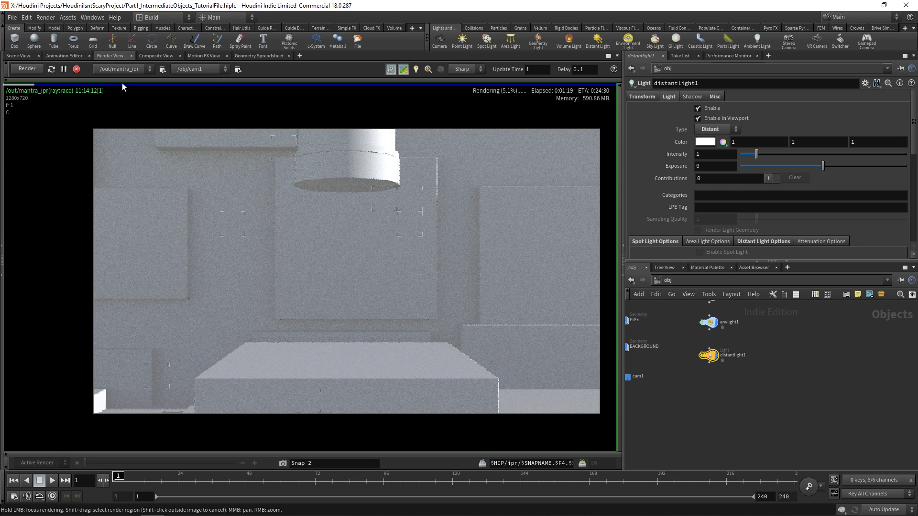
- Re-aim the distant light diagonally at the platform and wall through its locked view, check the render, and set its exposure to -1
left_click(19, 56)
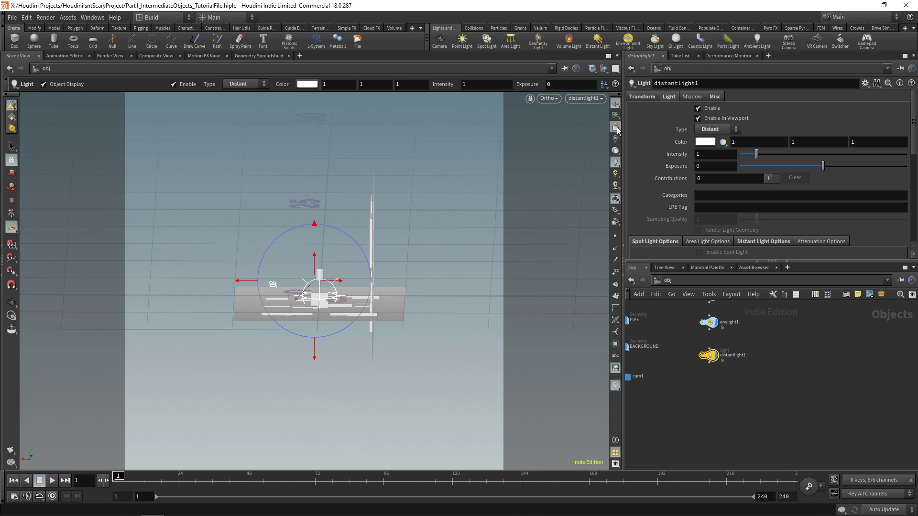
left_click(11, 302)
mouse_move(338, 300)
left_mouse_down()
mouse_move(324, 308)
mouse_move(330, 299)
left_mouse_up()
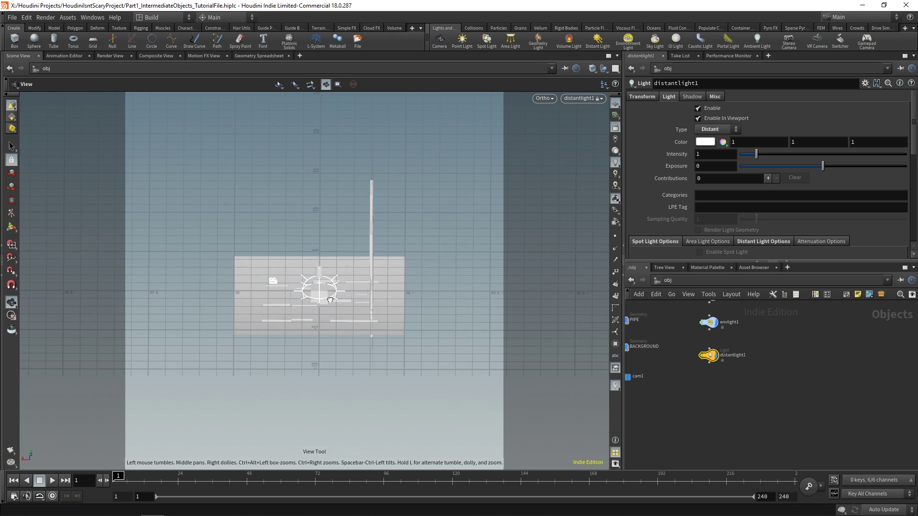
left_click(110, 56)
left_click_drag(341, 303, 360, 220)
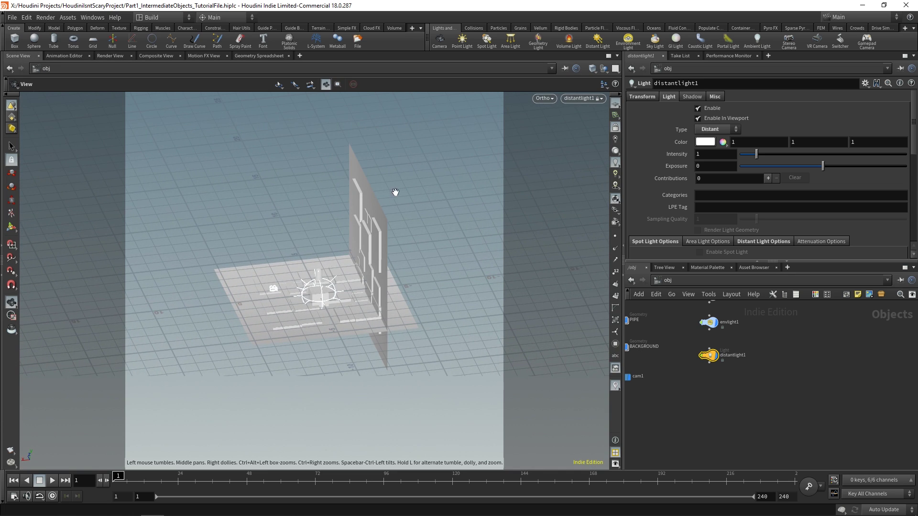
left_click(115, 56)
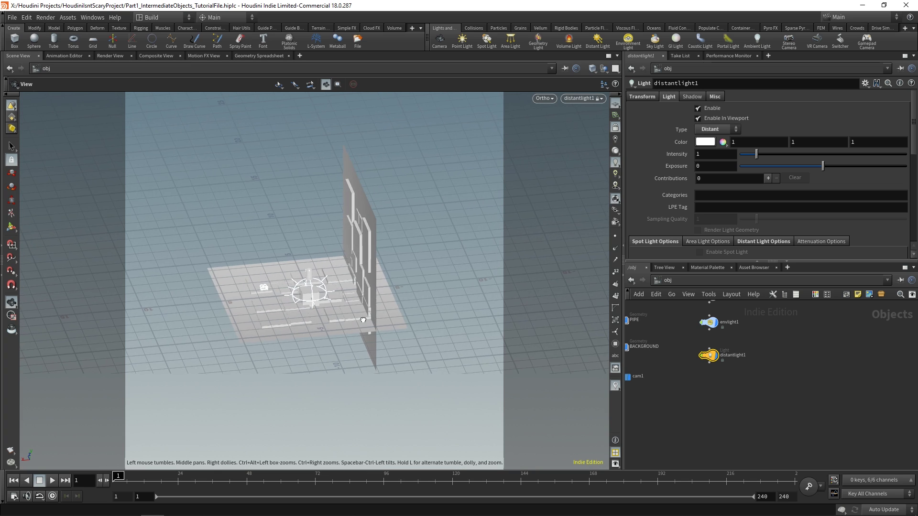
left_click_drag(363, 319, 365, 303)
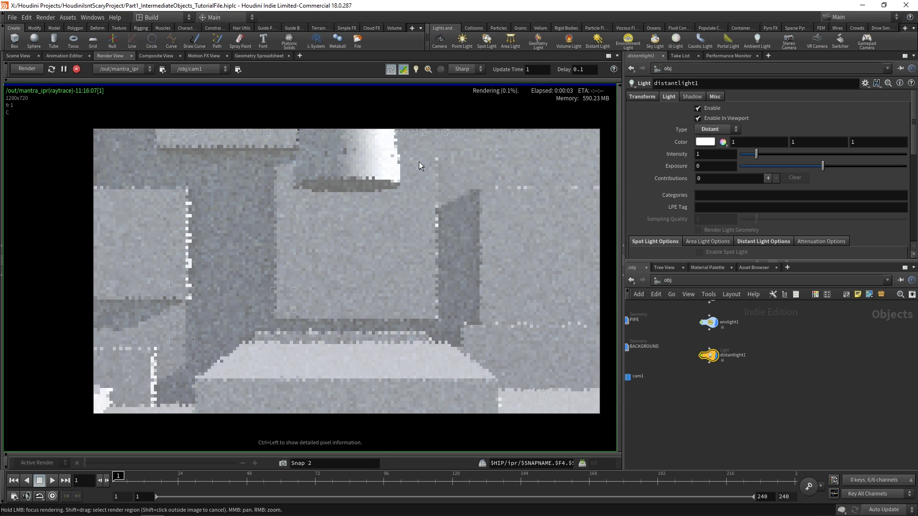
left_click(717, 167)
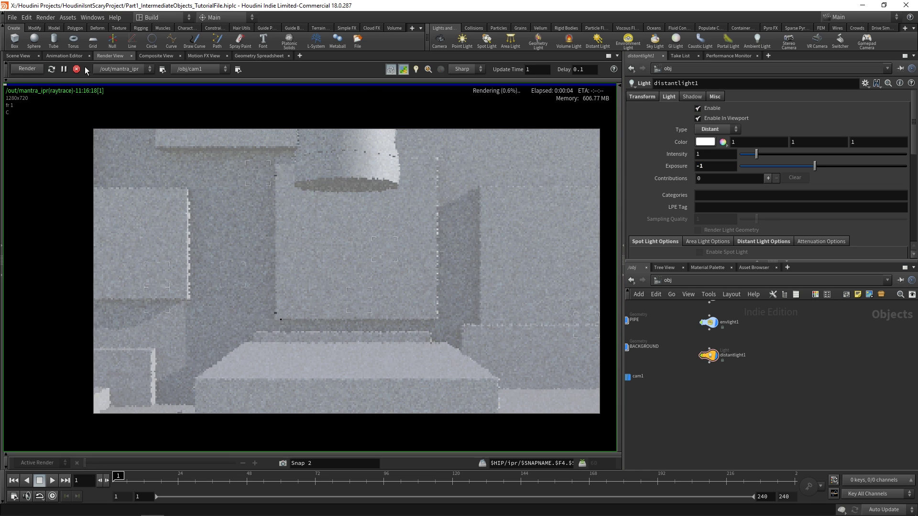
- Leave the distant light's view, create a spot light from a raised view facing the background wall, and check the render
left_click(19, 55)
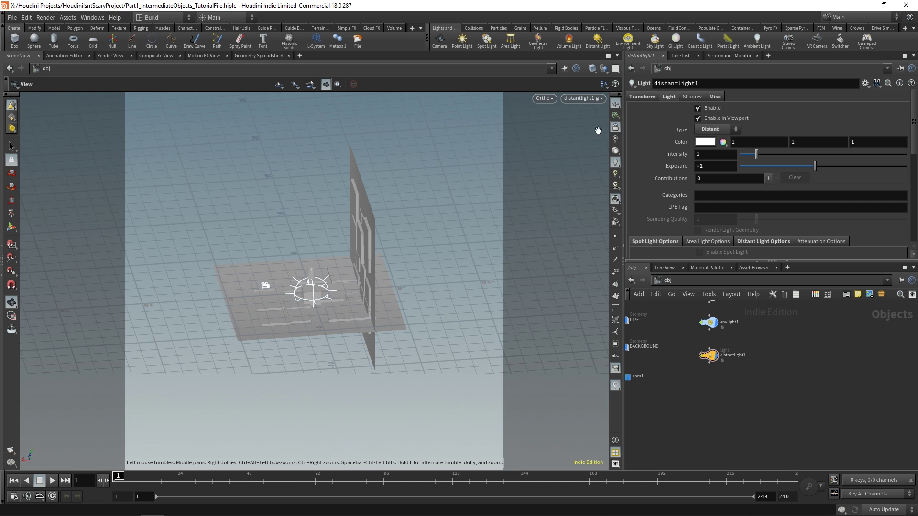
left_click(615, 127)
left_click_drag(478, 249, 308, 286)
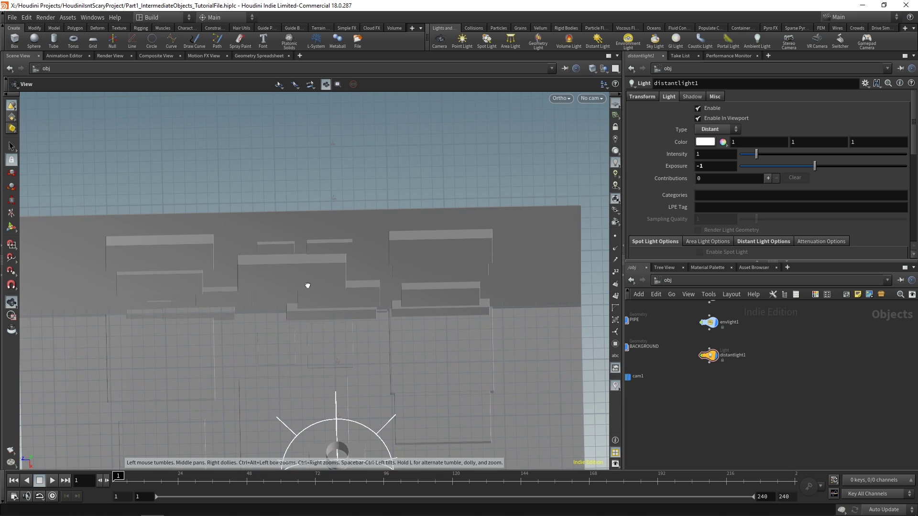
left_click(486, 42)
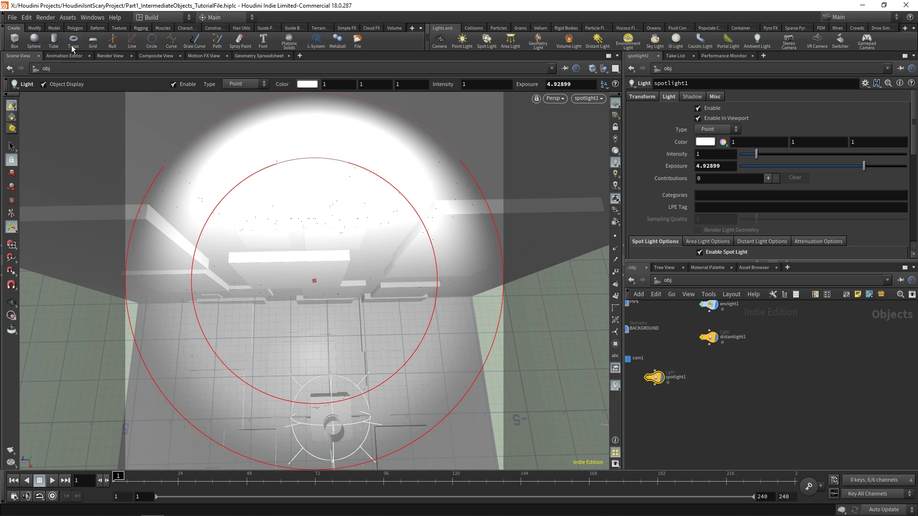
left_click(110, 55)
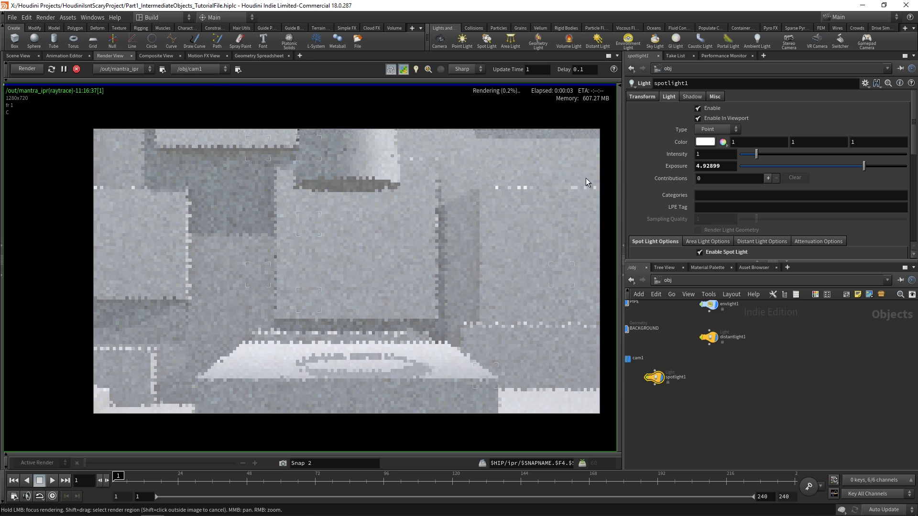
- Lock the viewport to spotlight1, tumble it to aim the light higher on the background wall, and check the render
left_click(18, 56)
left_click(588, 98)
left_click(588, 98)
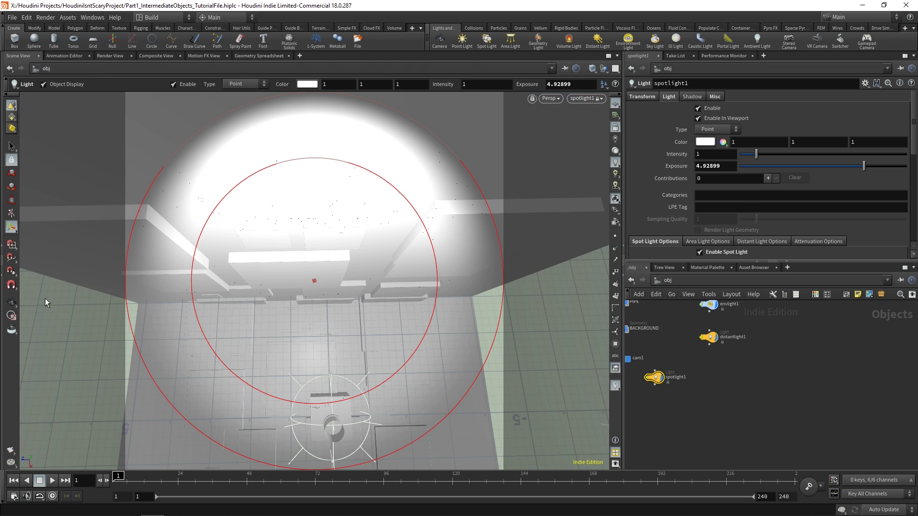
key("Escape")
left_click_drag(335, 287, 353, 306)
left_click(110, 56)
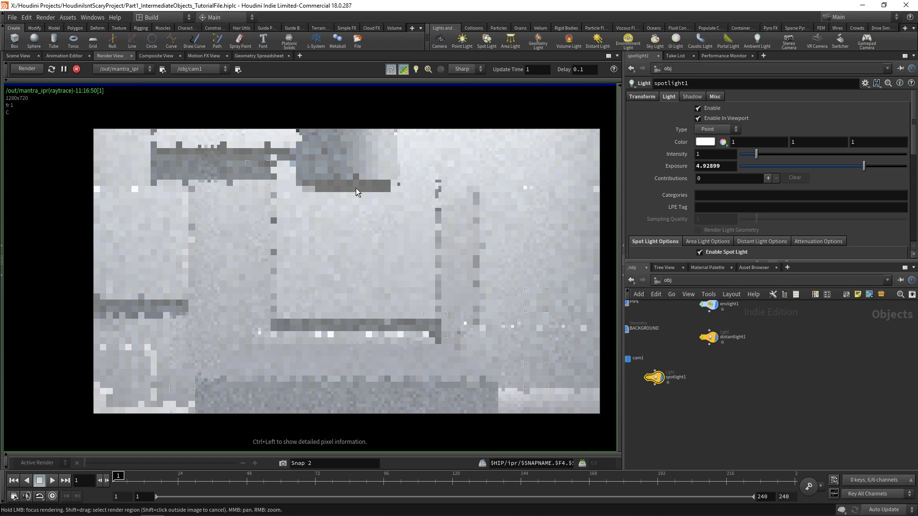
- Try a spot light exposure of 2, and settle on an exposure of 3
left_click(720, 168)
type("2")
key("Return")
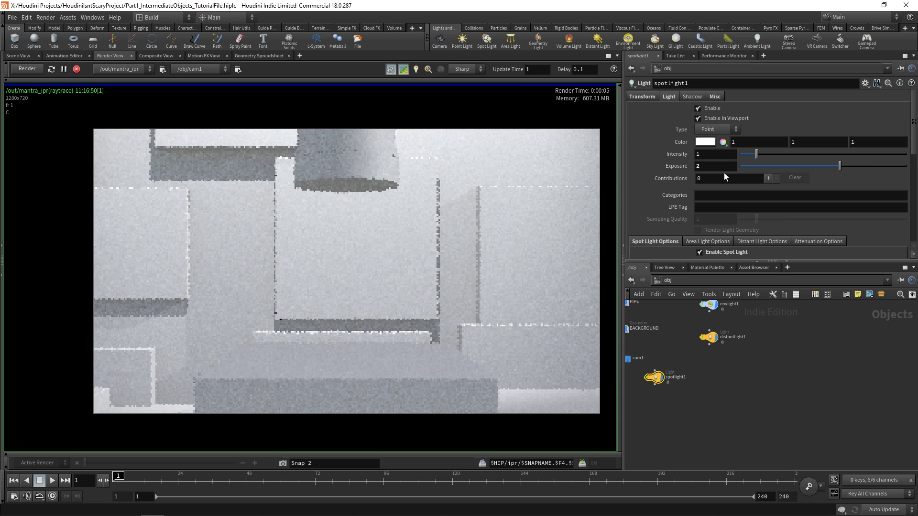
left_click(698, 166)
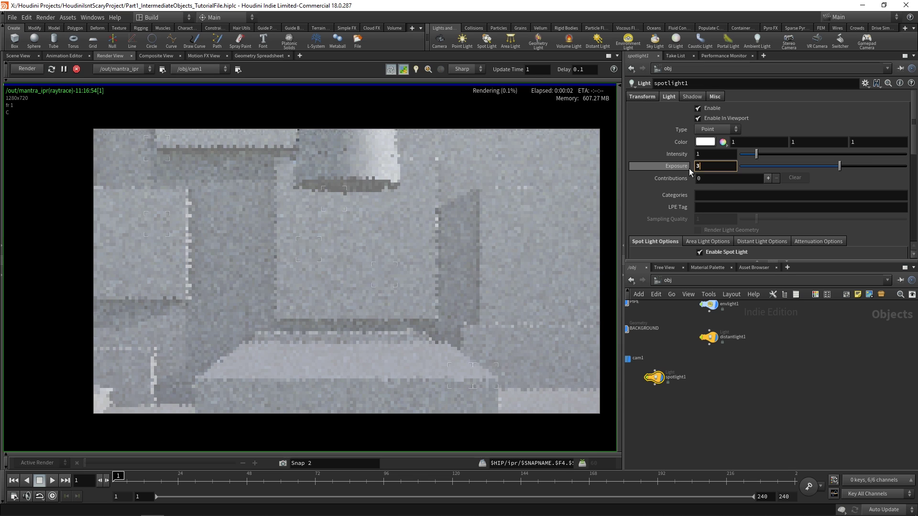
type("3")
key("Return")
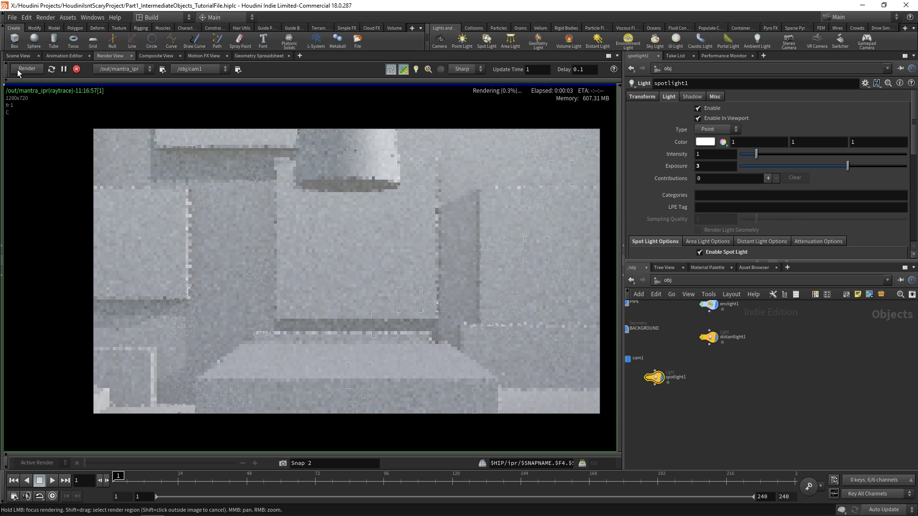
- Unlock the viewport from the spot light and look through cam1
left_click(18, 55)
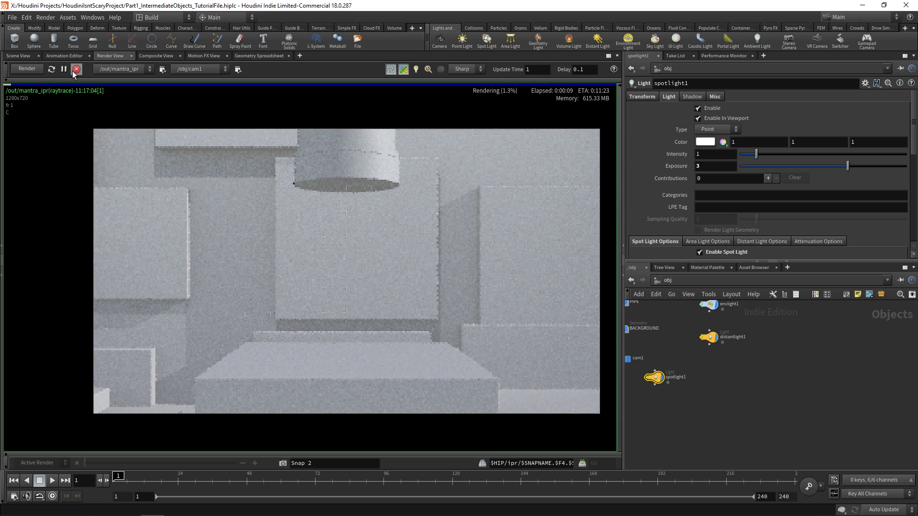
left_click(21, 57)
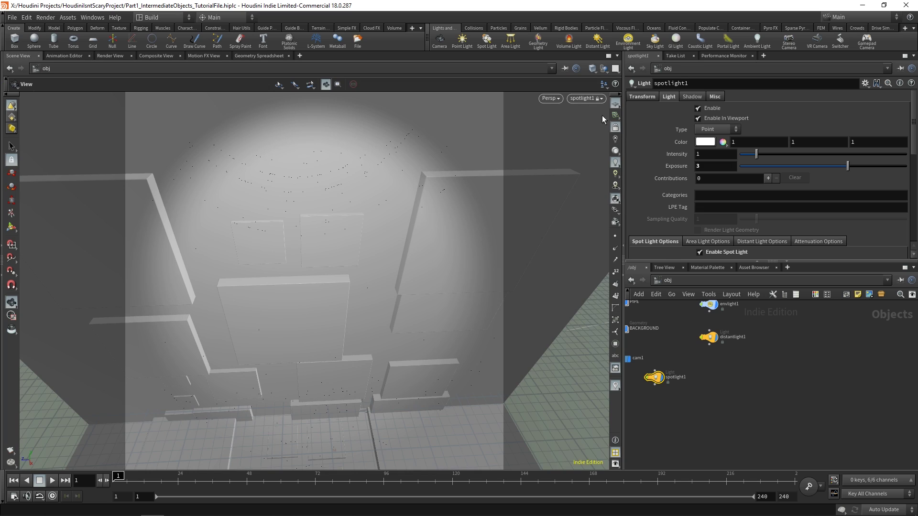
left_click(585, 98)
left_click(599, 146)
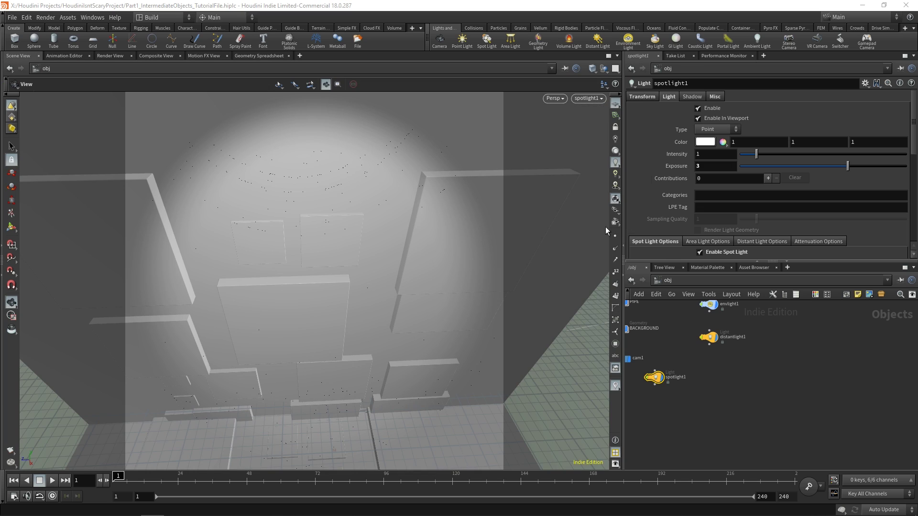
- Add three Principled Shader materials to /mat and line up their nodes side by side in the material network
left_click(703, 269)
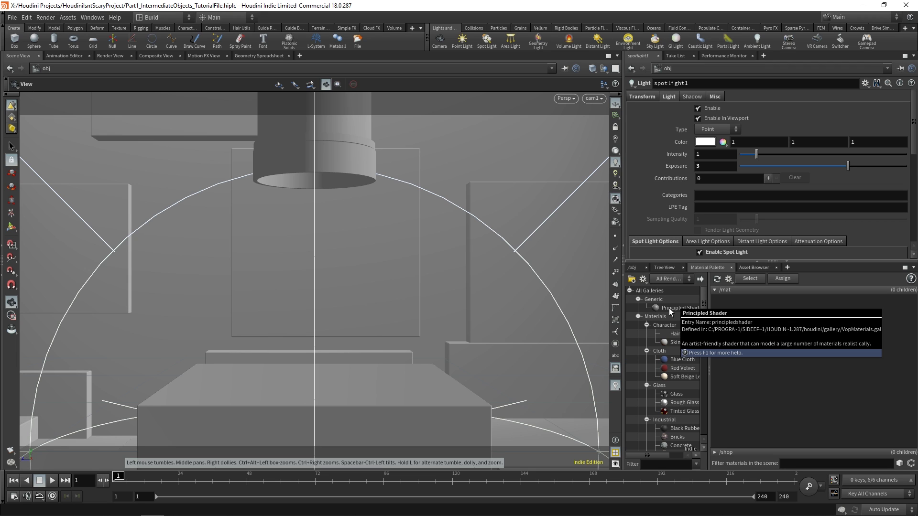
left_click_drag(679, 308, 741, 313)
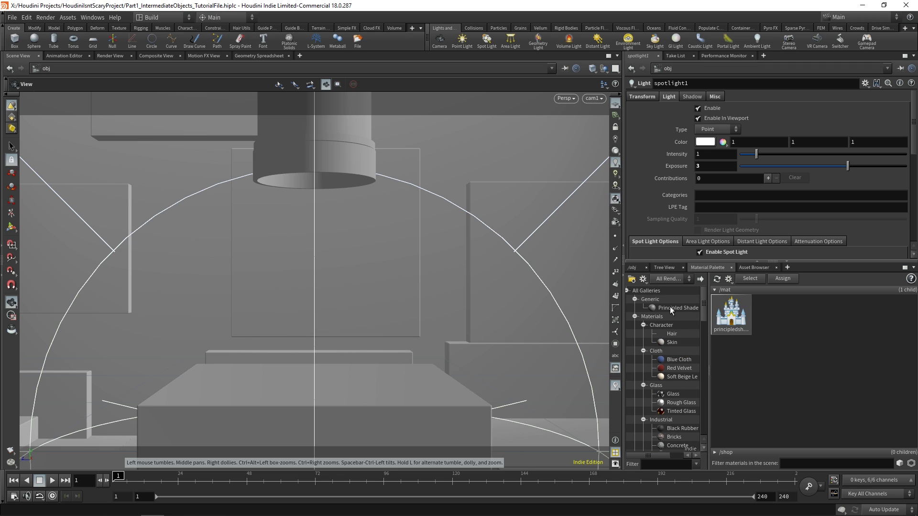
left_click_drag(777, 306, 807, 305)
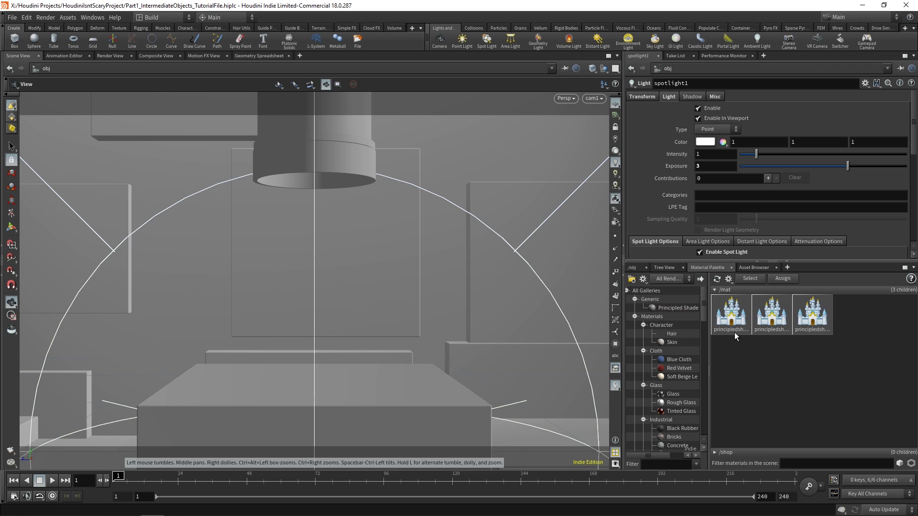
double_click(731, 323)
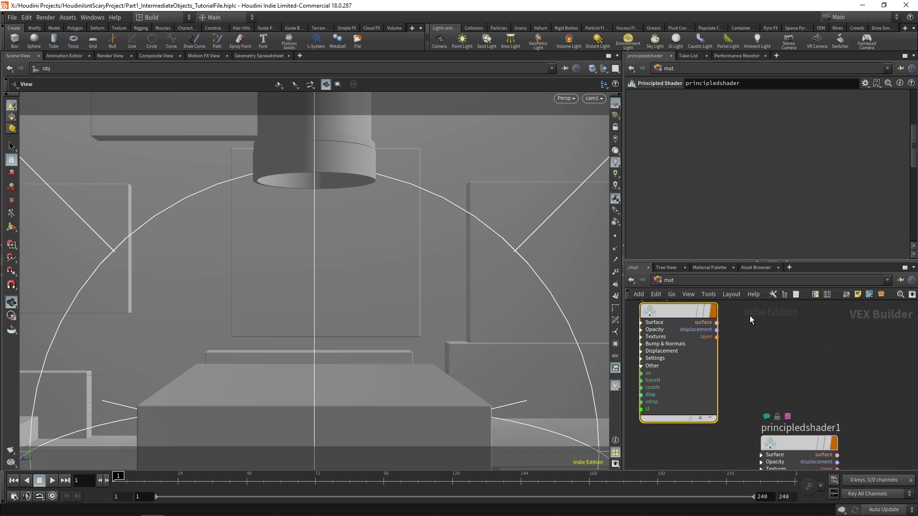
left_click_drag(775, 373, 778, 326)
left_click_drag(816, 426, 818, 324)
scroll(784, 382, "up", 3)
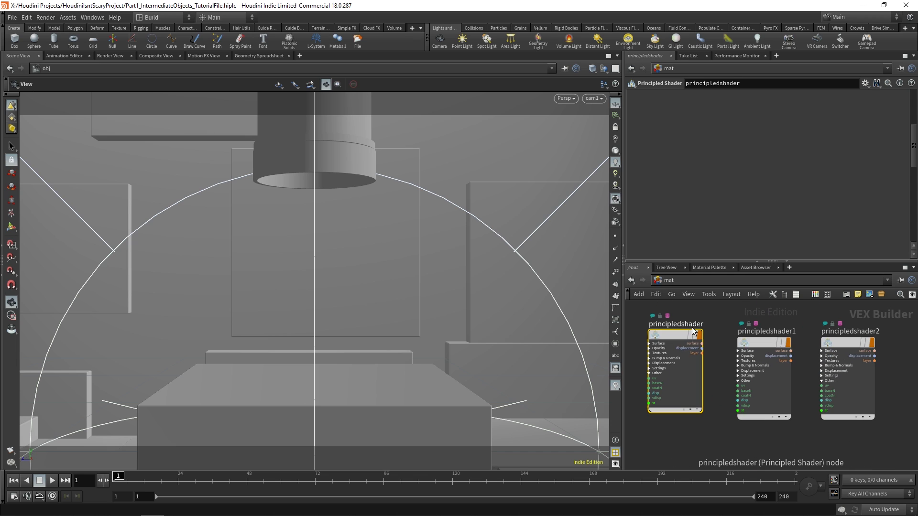
- Rename the first principled shader PLATFORM_SHADER
double_click(722, 328)
type("PLAT")
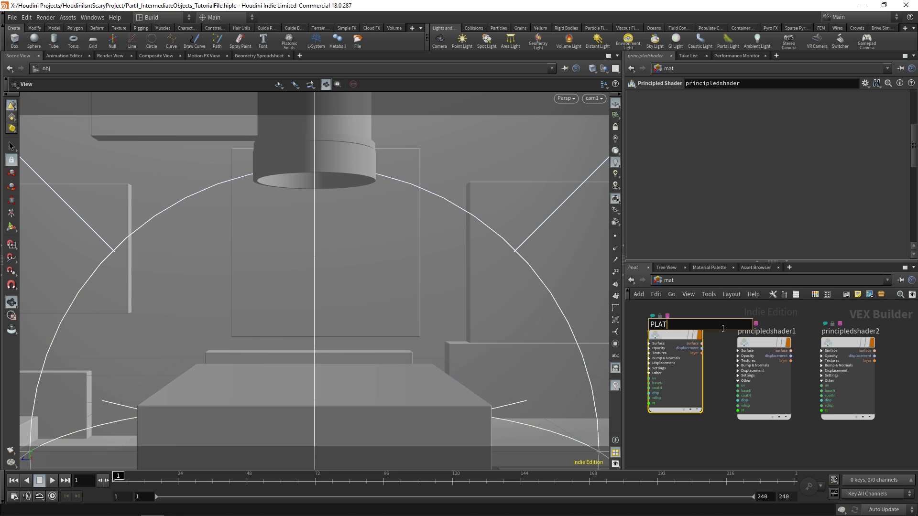
type("FORM_SHADER")
key("Return")
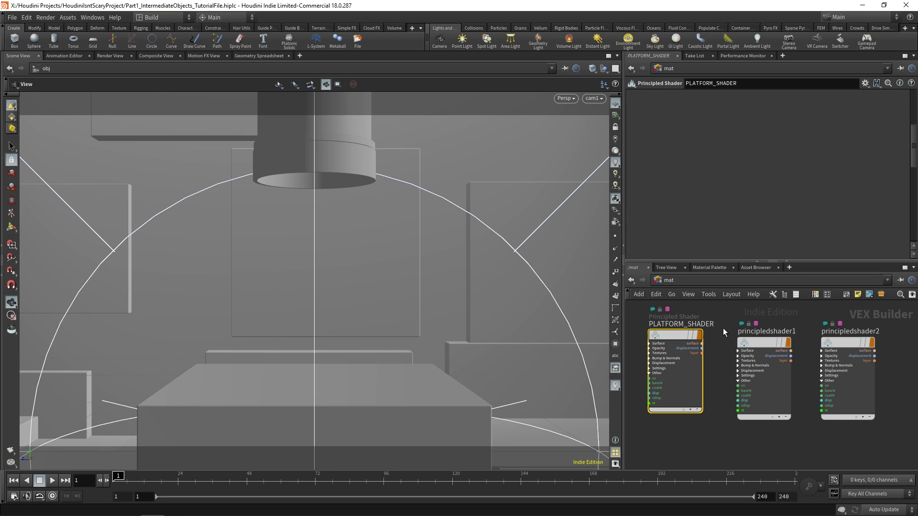
- Rename the middle principled shader, principledshader1, as BACKGROUND_SHADER
double_click(767, 331)
type("BACK")
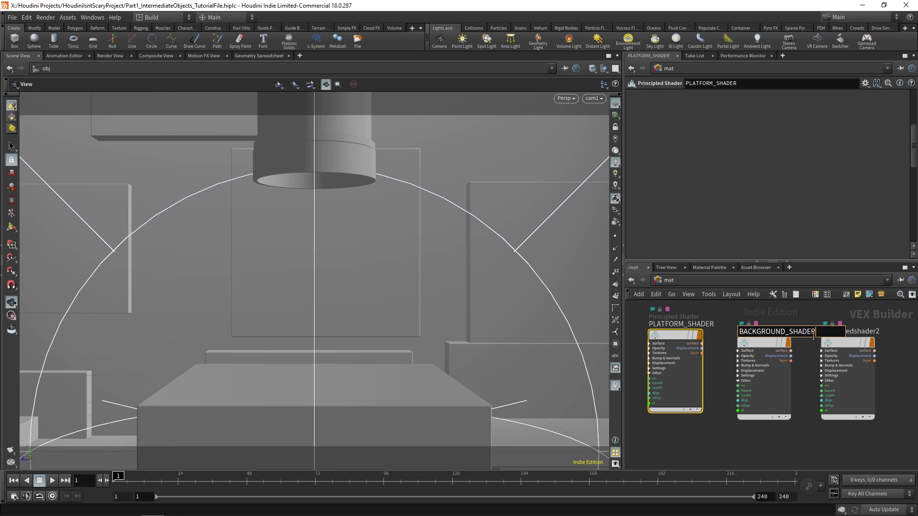
type("GROUND_SHADER")
key("Return")
- Rename the last principled shader, principledshader2, as BALL_SHADER
double_click(867, 325)
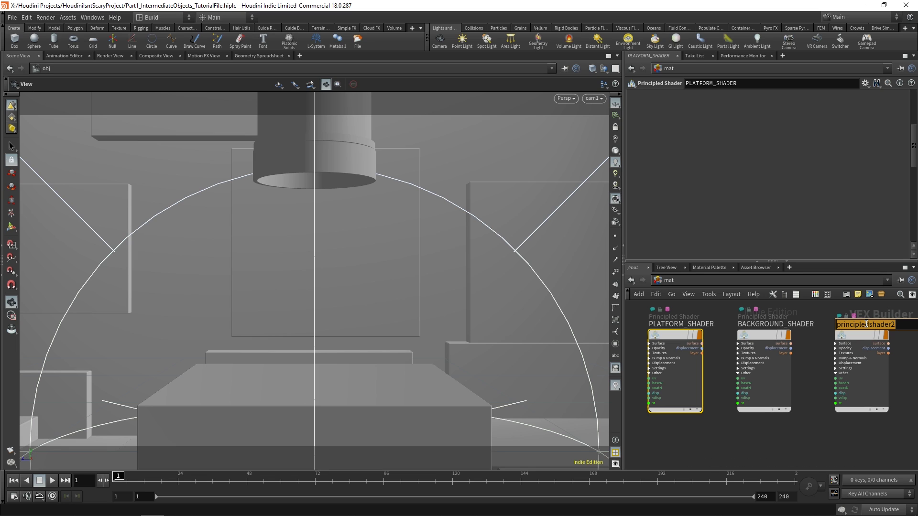
type("BAC")
type("L_SHA")
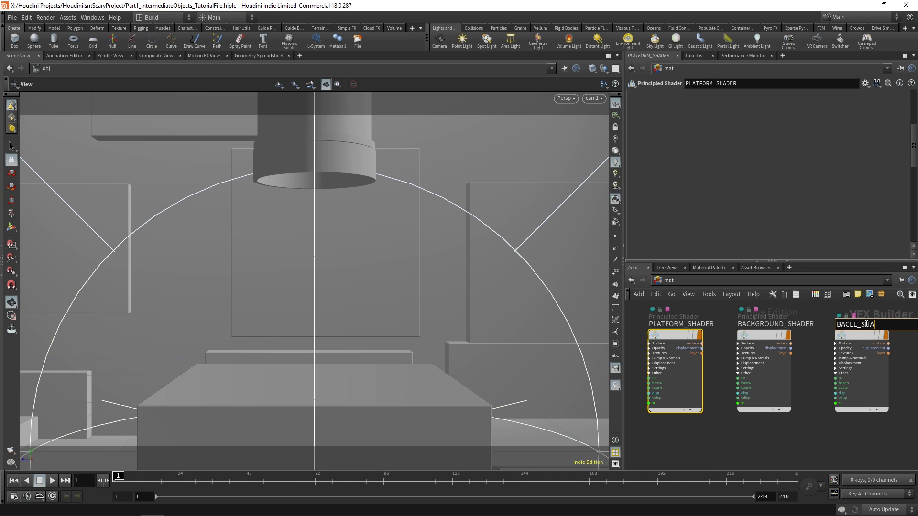
type("DER")
key("Return")
- Return the network to the obj level and show the scene's three shaders in the material palette
left_click(688, 283)
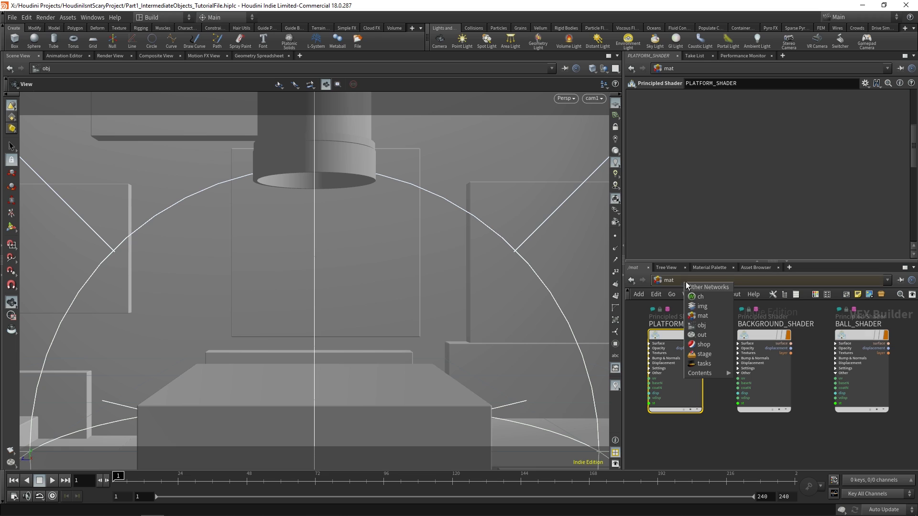
left_click(703, 327)
left_click_drag(707, 400, 786, 380)
left_click(707, 267)
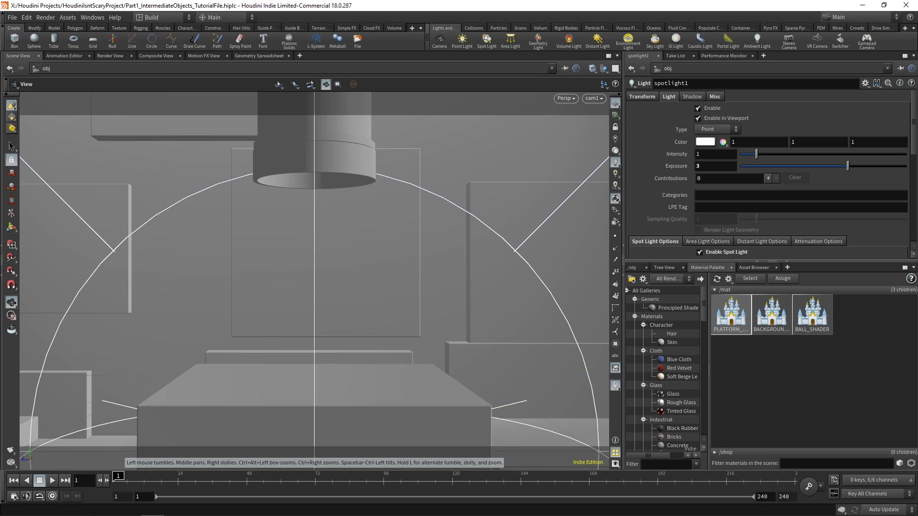
- Switch to the web browser, go to coolors.co, start its color scheme generator, and dismiss the tutorial offer
mouse_move(203, 512)
left_click(196, 508)
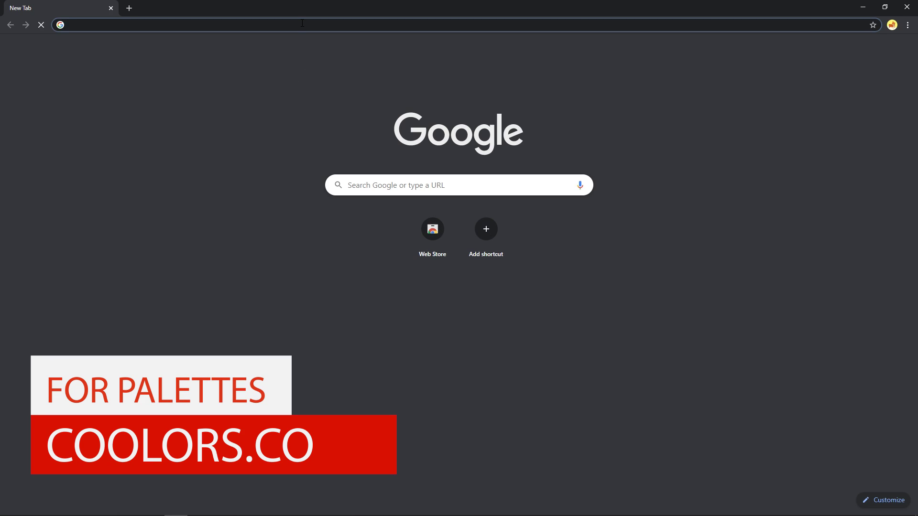
type("coolors.co")
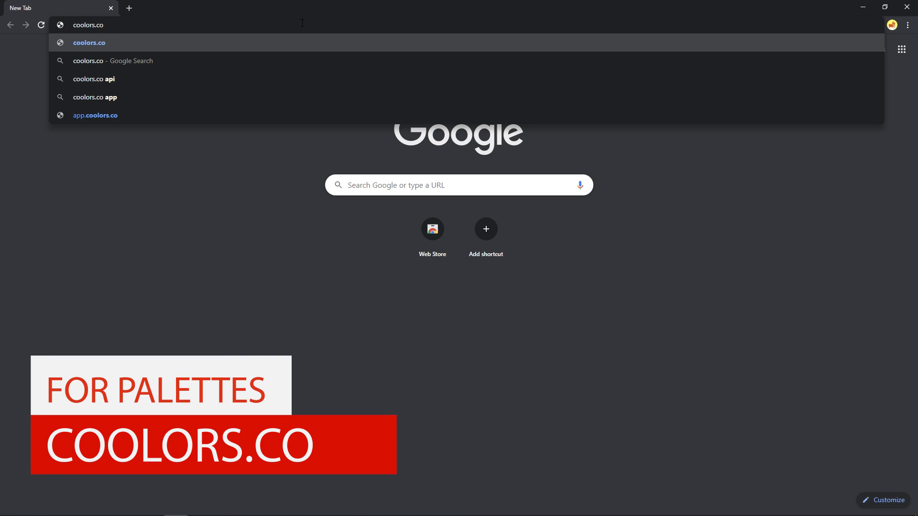
key("Return")
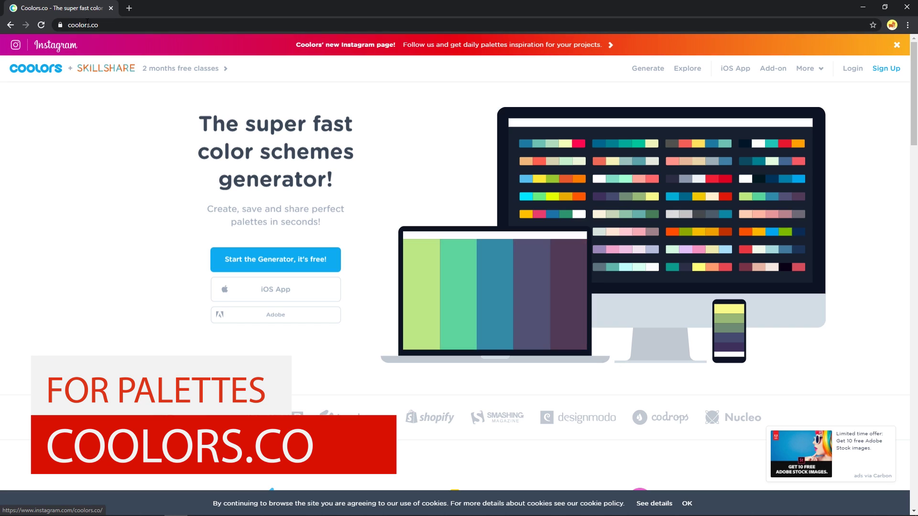
left_click(243, 268)
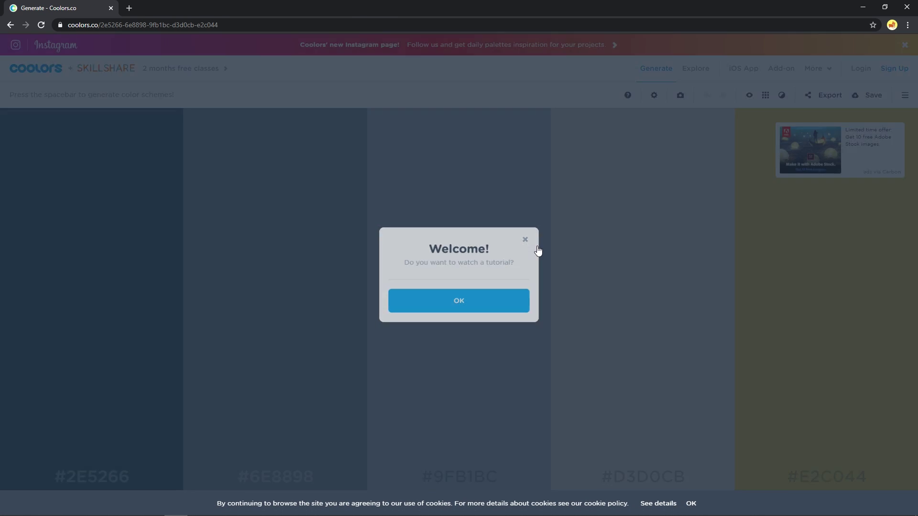
left_click(526, 240)
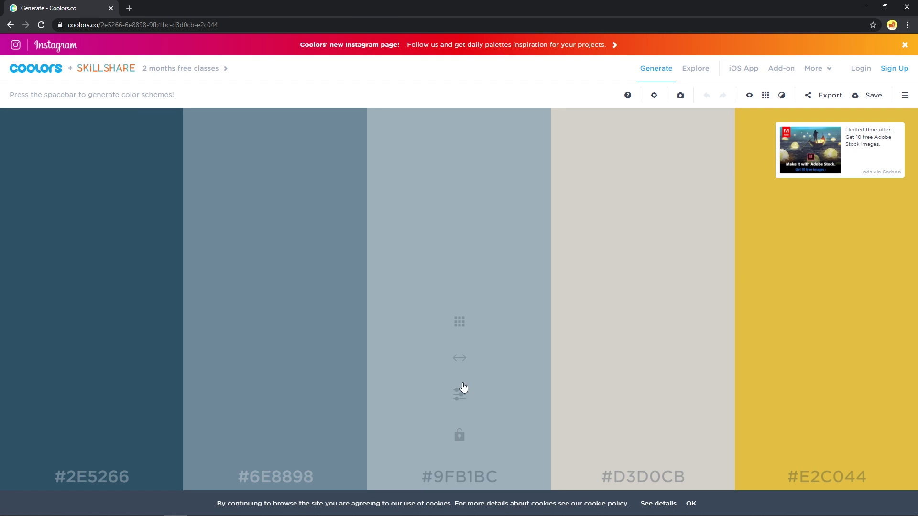
- Accept the cookie notice, generate random color schemes, and lock the Bondi Blue #009FB7 swatch
left_click(690, 504)
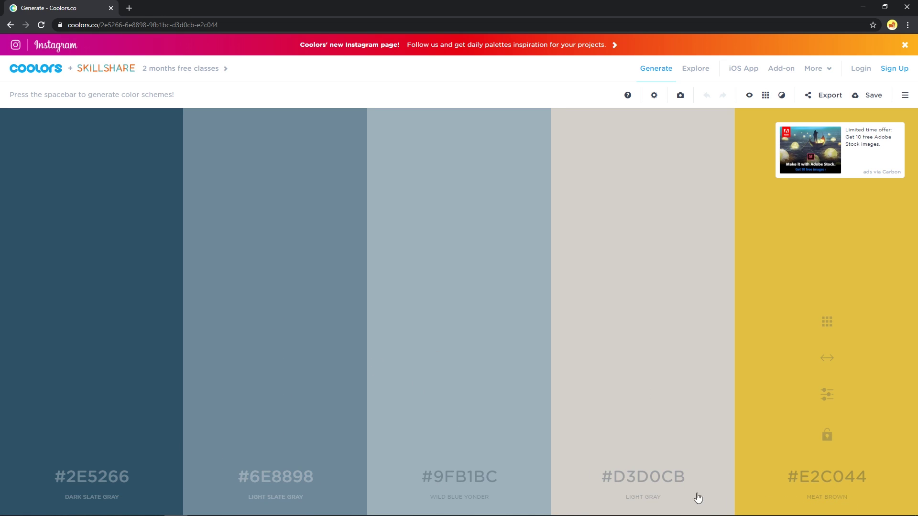
key("space")
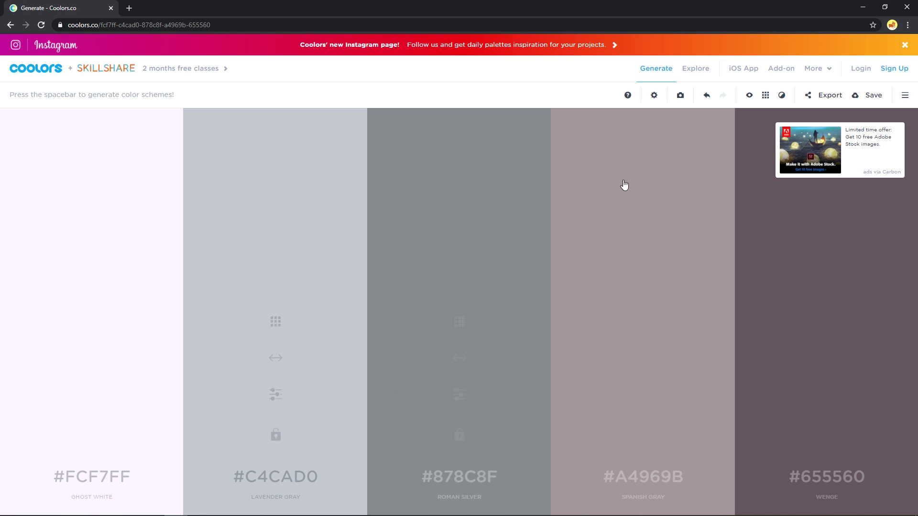
key("space")
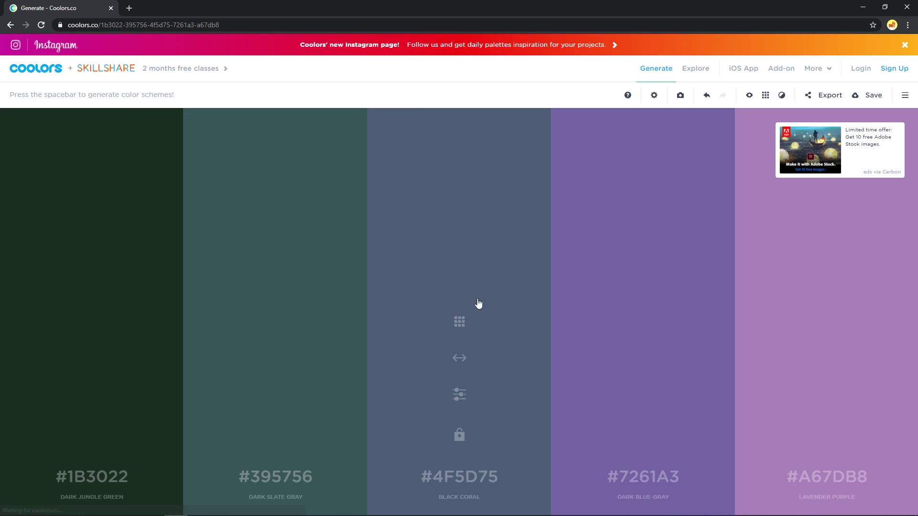
key("space")
key("space")
key("space")
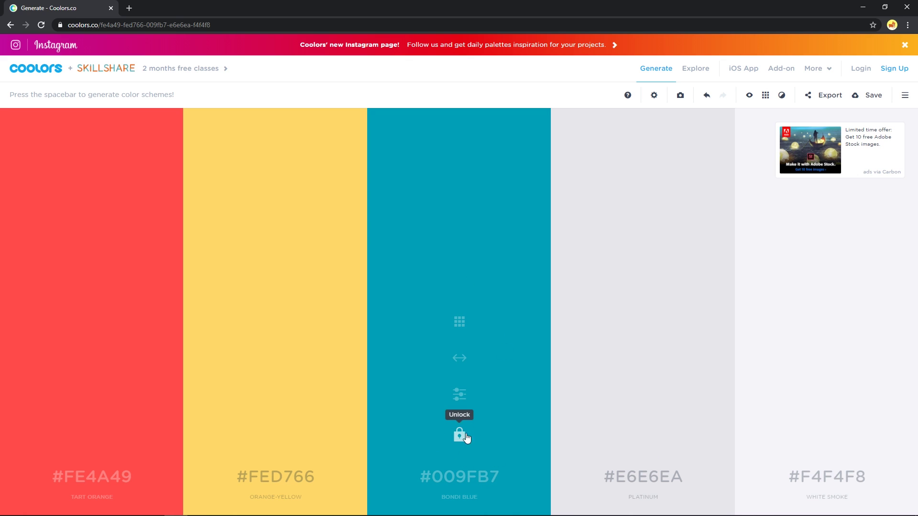
- Generate further color schemes around the locked Bondi Blue until B'dazzled Blue #30638E and Dark Imperial Blue #003D5B come up
key("space")
key("space")
key("space")
key("space")
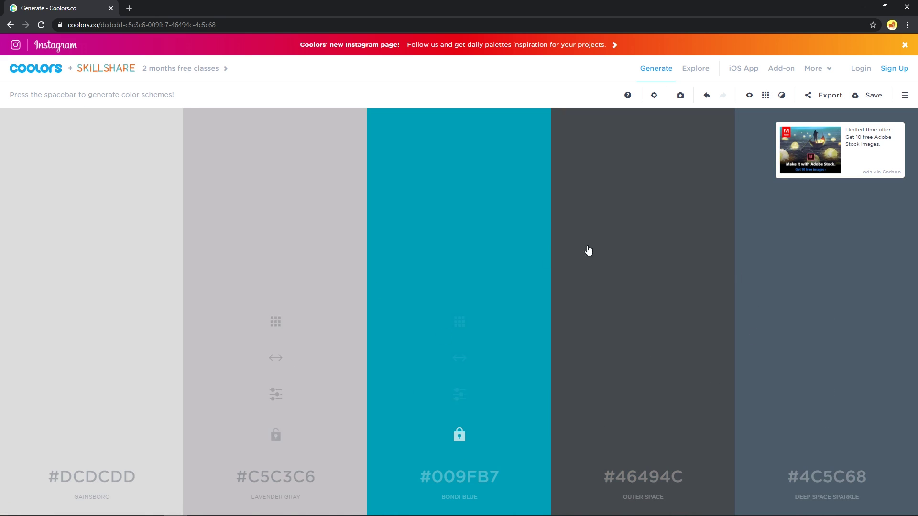
key("space")
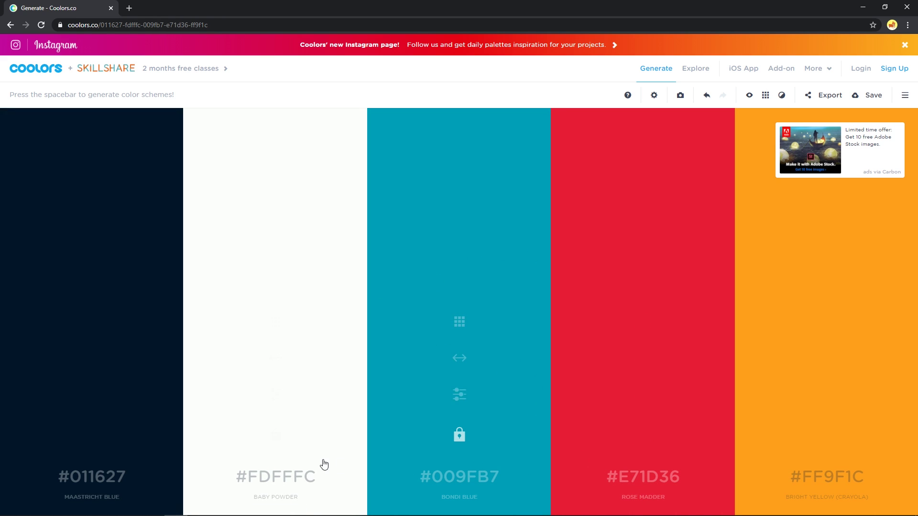
key("space")
key("space")
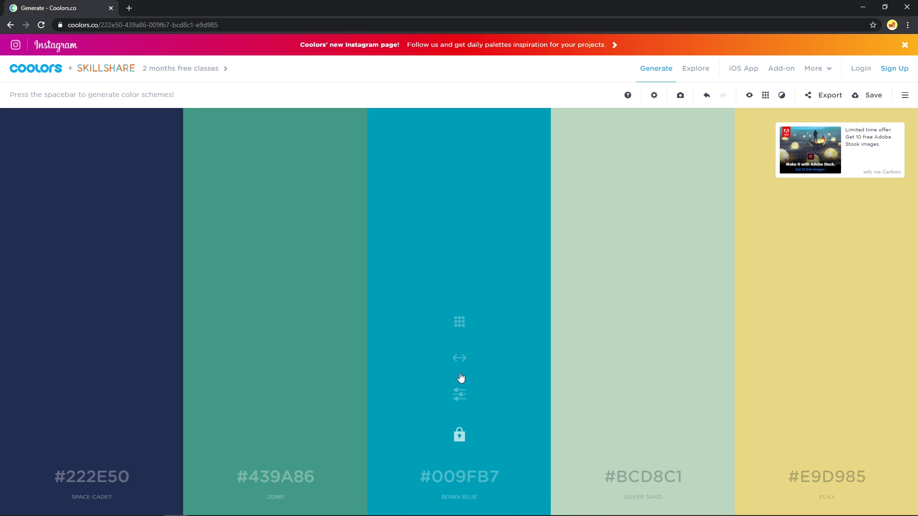
key("space")
key("space")
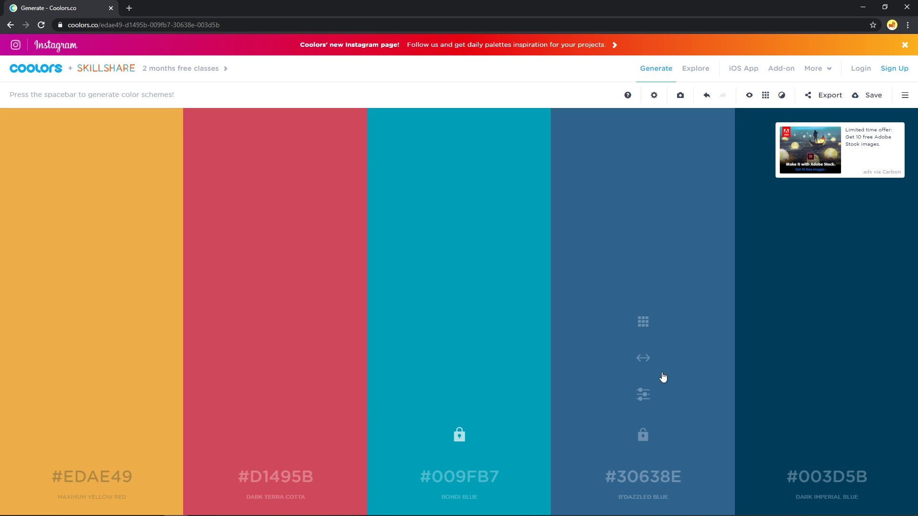
- Lock the #30638E and #003D5B swatches and regenerate the two remaining unlocked colors several times
left_click(643, 436)
left_click(828, 436)
key("space")
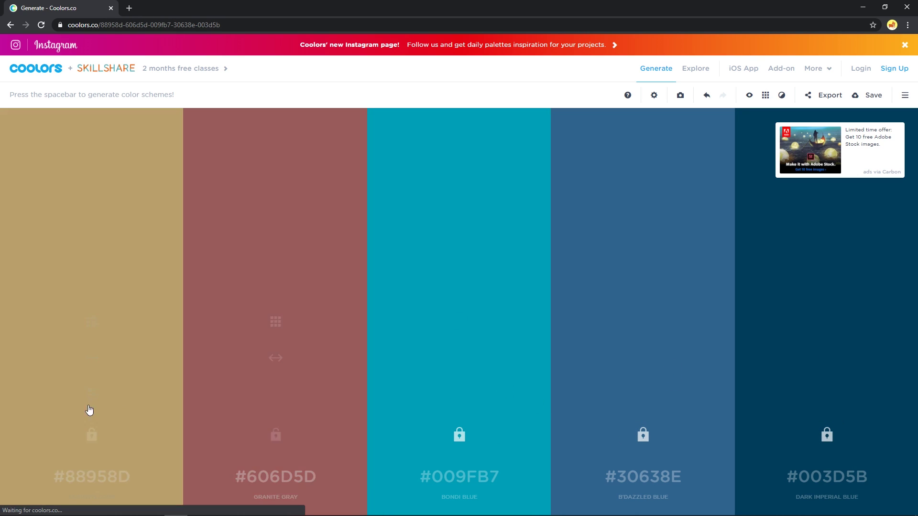
key("space")
key("space")
key("space")
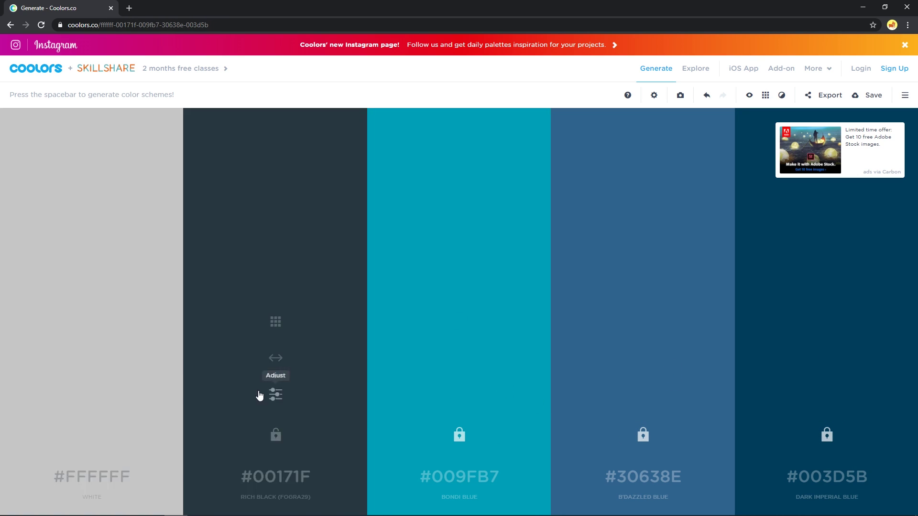
key("space")
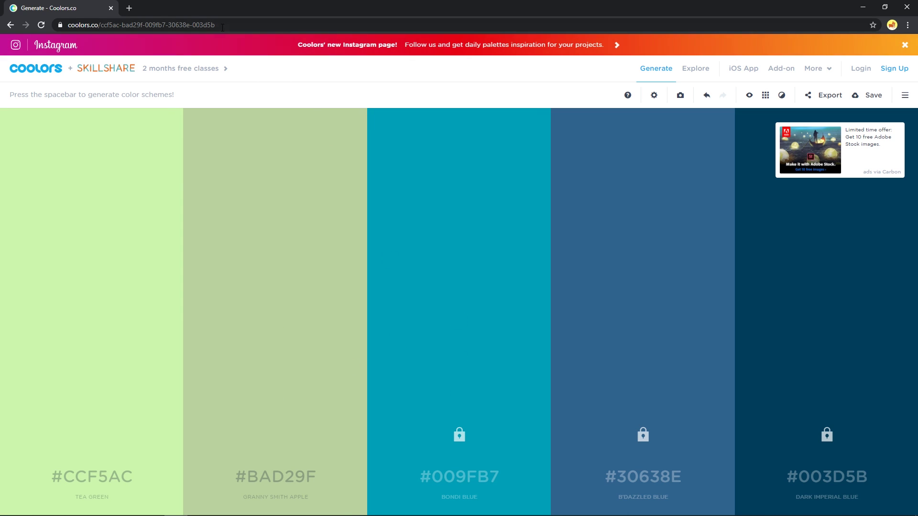
left_click(282, 25)
type("https://coolors.co/f6f7eb-e94f37-78d5d7-63d2ff-2081c3")
key("Return")
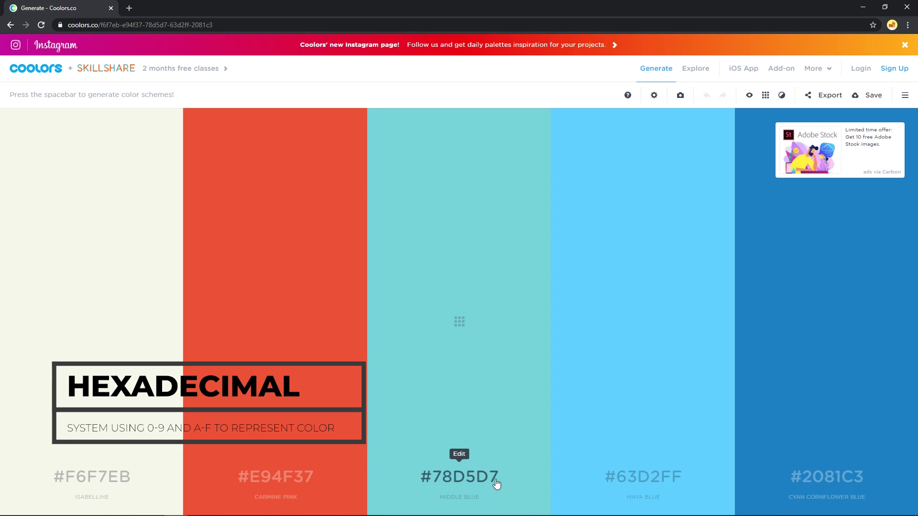
- Copy the hex code 78D5D7 from the Middle Blue swatch and switch back to Houdini
left_click(480, 483)
key("ctrl+c")
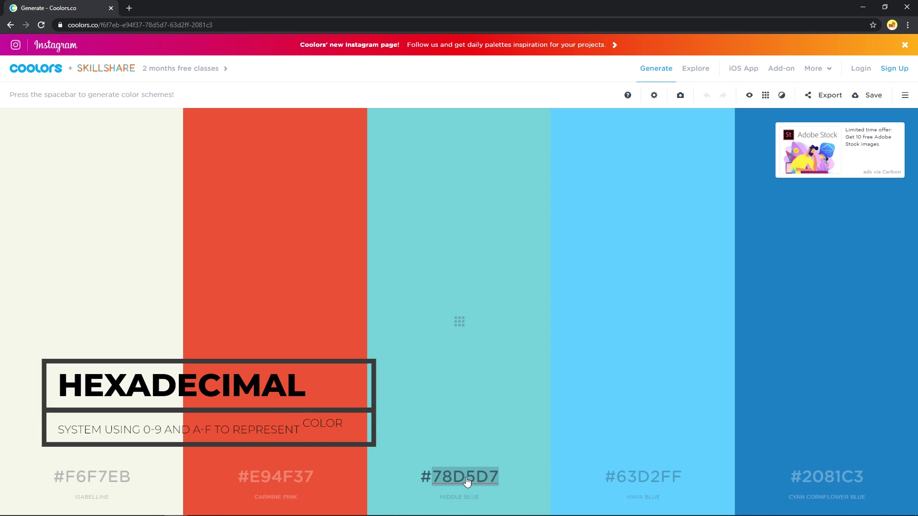
mouse_move(262, 511)
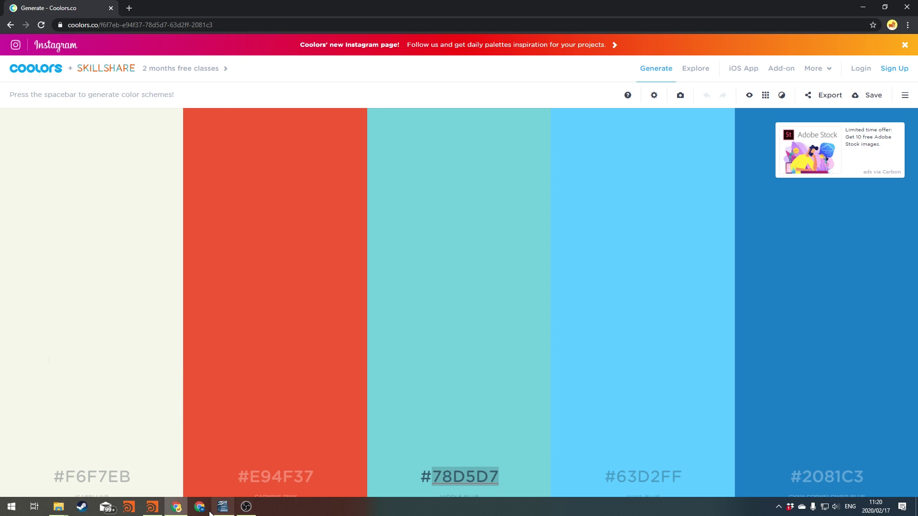
left_click(152, 507)
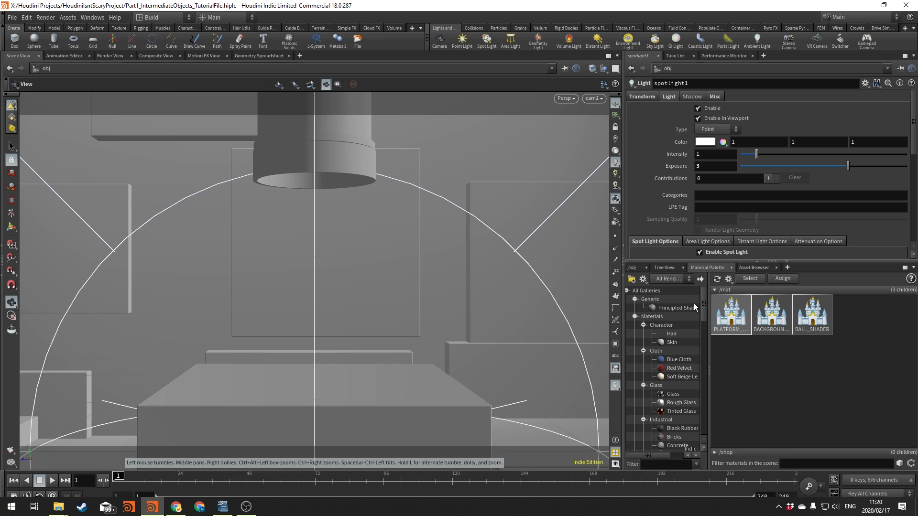
- Set the base color of PLATFORM_SHADER to the copied hex value 78D5D7 and close the color editor
left_click(732, 314)
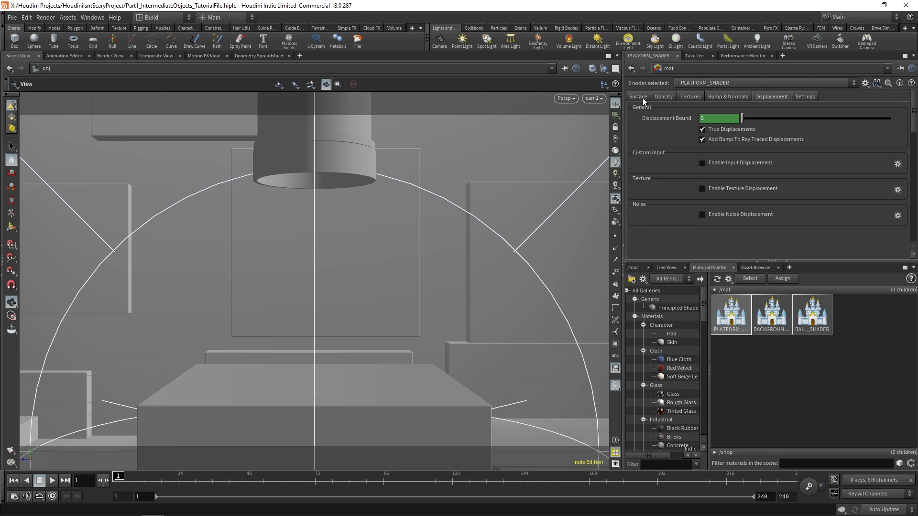
left_click(637, 97)
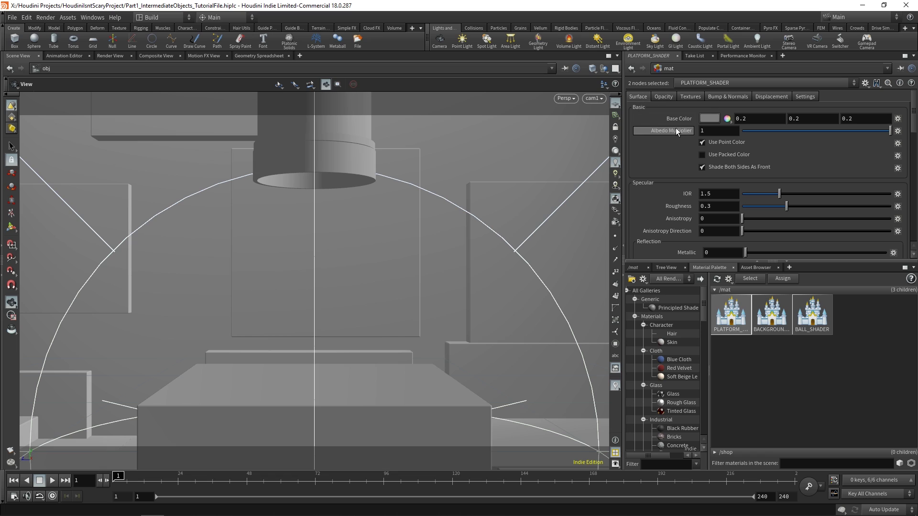
left_click(705, 119)
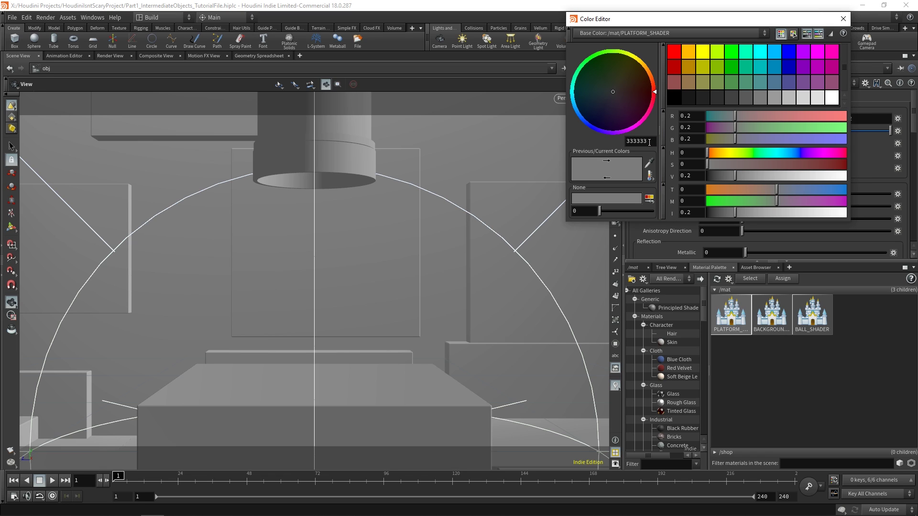
left_click_drag(638, 142, 621, 144)
key("ctrl+v")
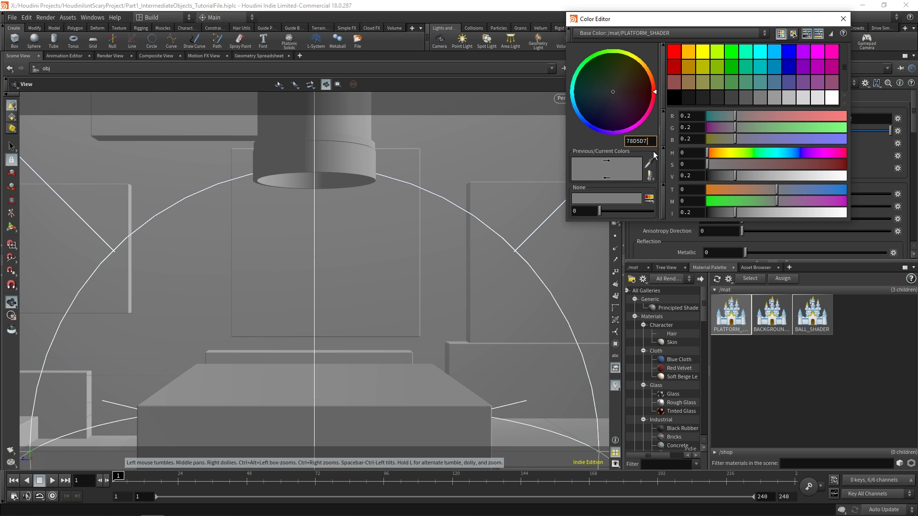
key("Return")
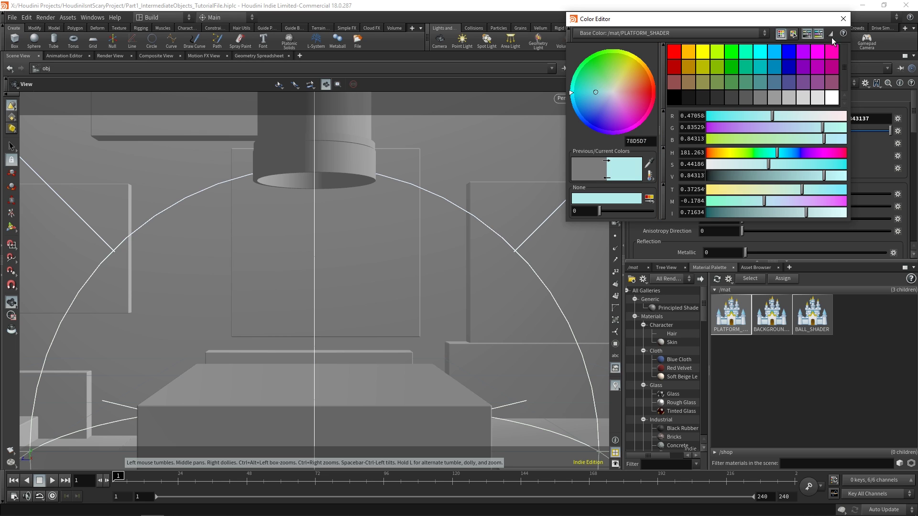
left_click(843, 20)
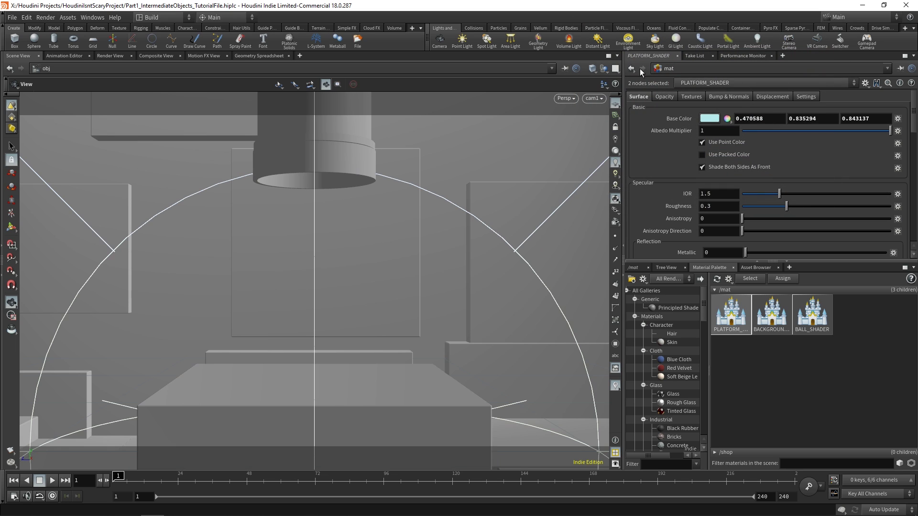
- Return the network to the obj level and assign /mat/PLATFORM_SHADER as the PLATFORM object's render material
left_click(638, 268)
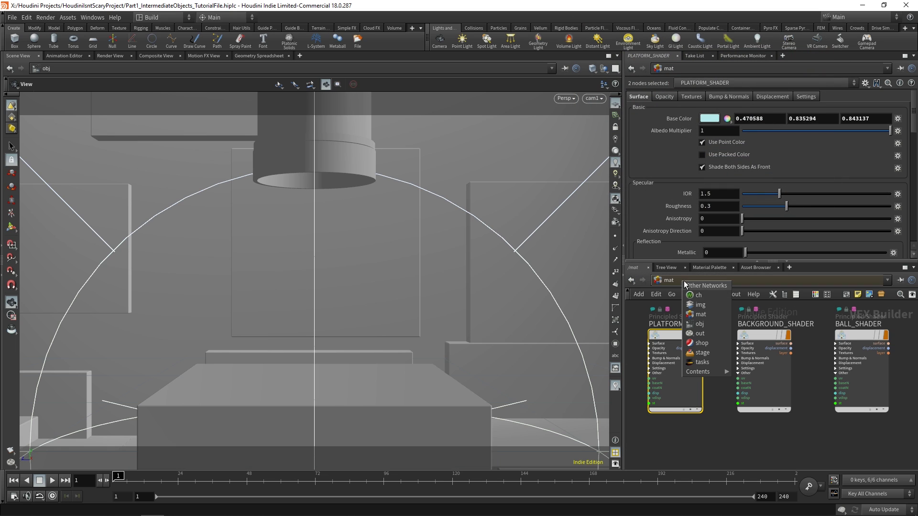
key("u")
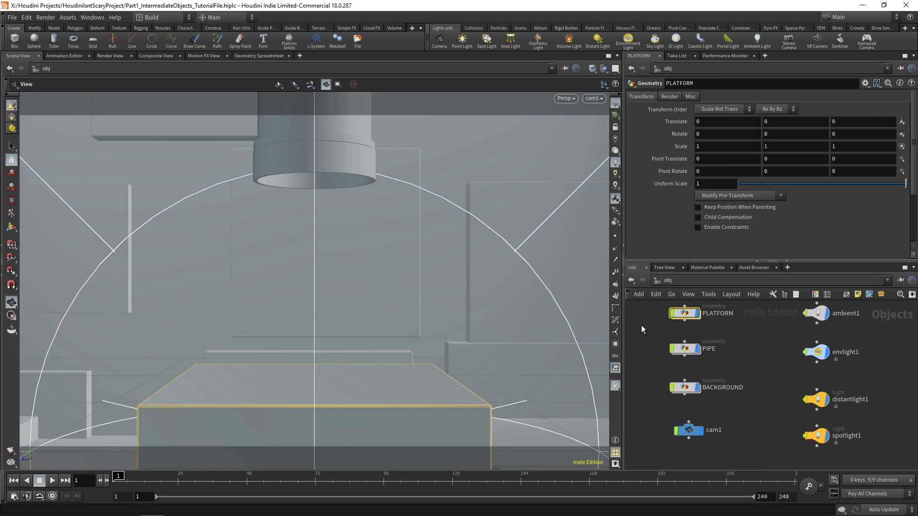
left_click(668, 97)
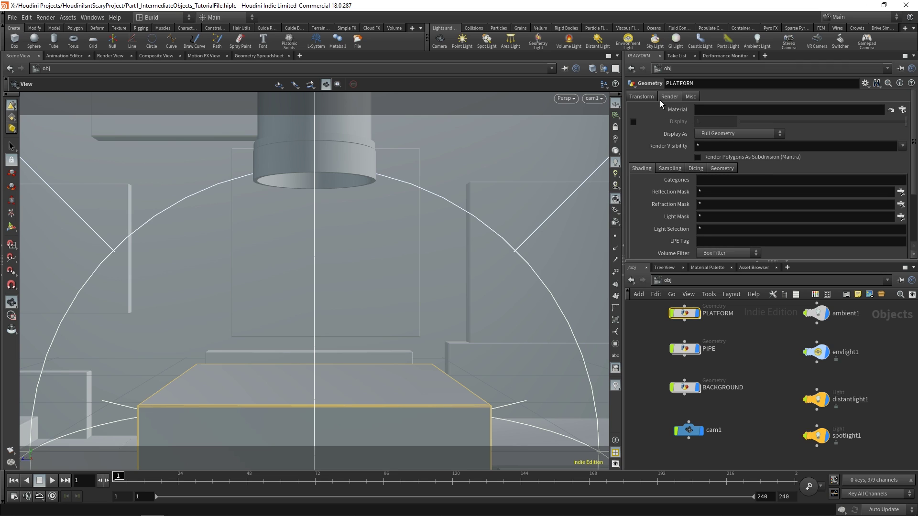
left_click(902, 110)
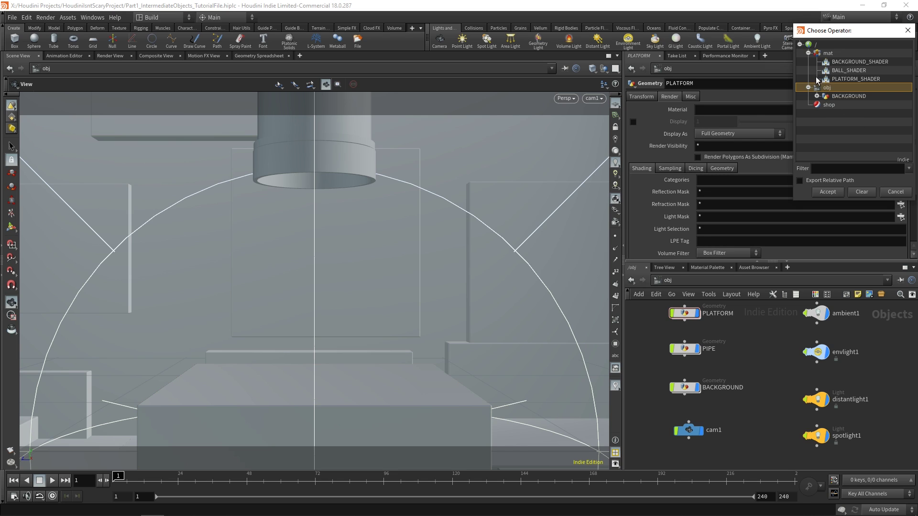
double_click(855, 79)
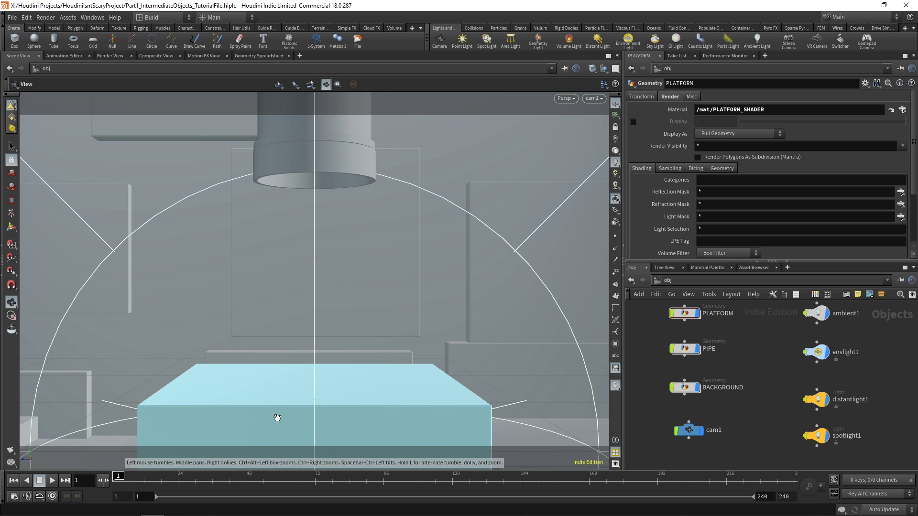
- Set the specular roughness of PLATFORM_SHADER to 0.5
left_click(698, 269)
left_click(738, 327)
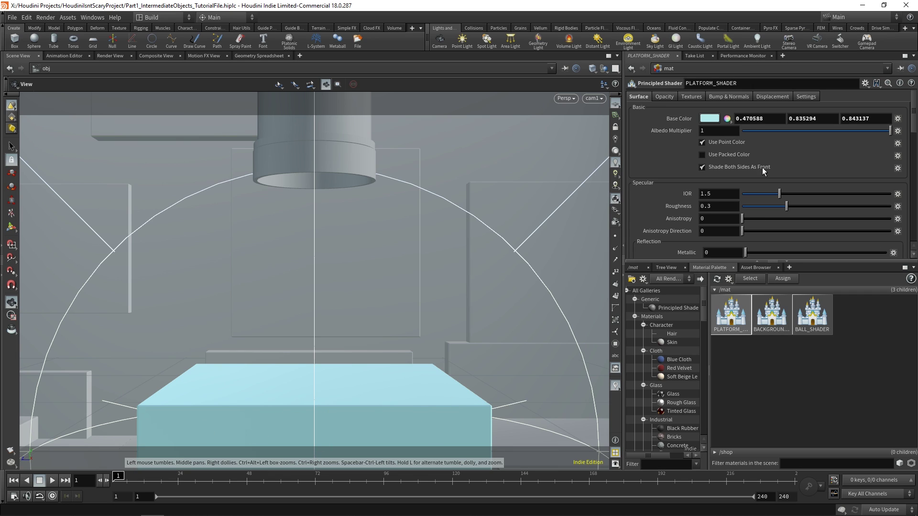
left_click(730, 206)
type("0.5")
key("Return")
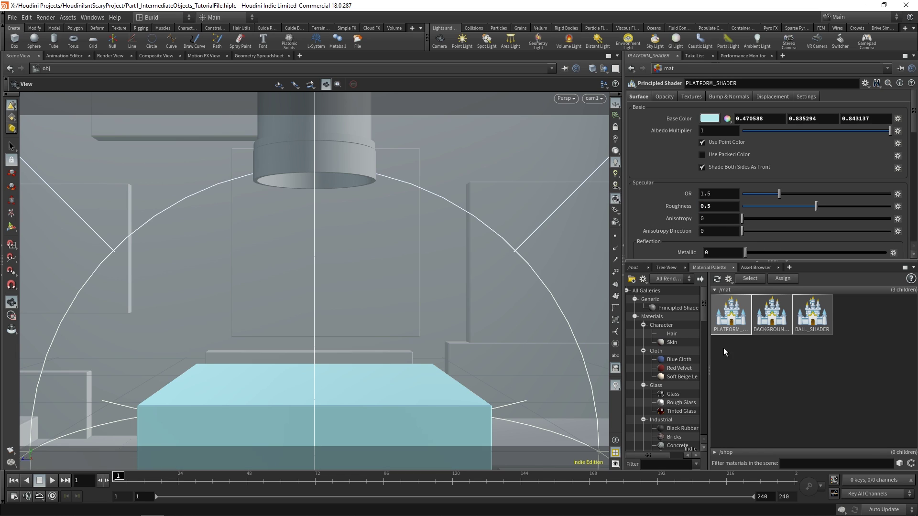
- Select BACKGROUND_SHADER, copy the hex code 63D2FF from the Maya Blue swatch in the browser, and return to Houdini
left_click(769, 329)
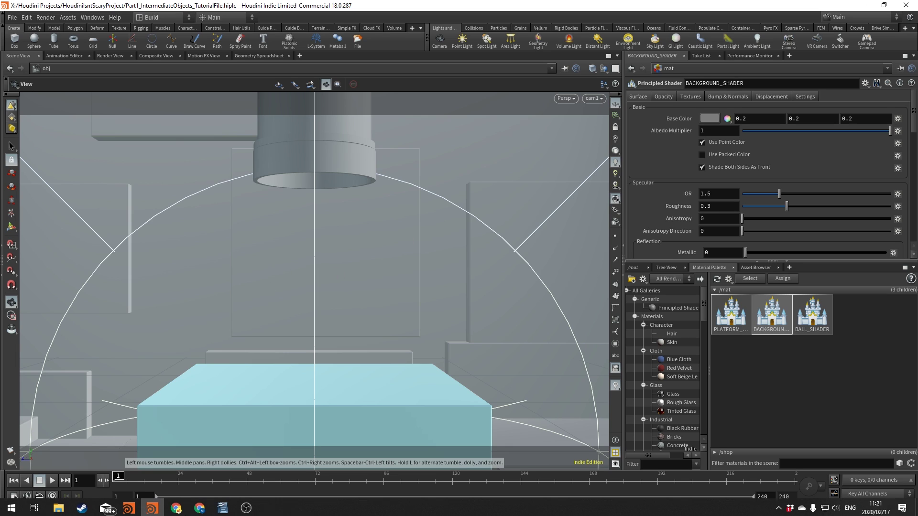
left_click(177, 507)
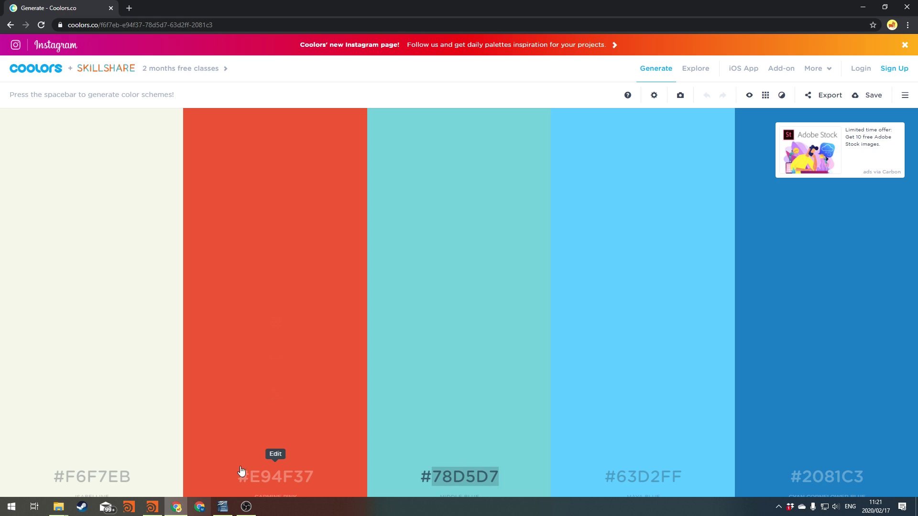
double_click(658, 478)
right_click(655, 480)
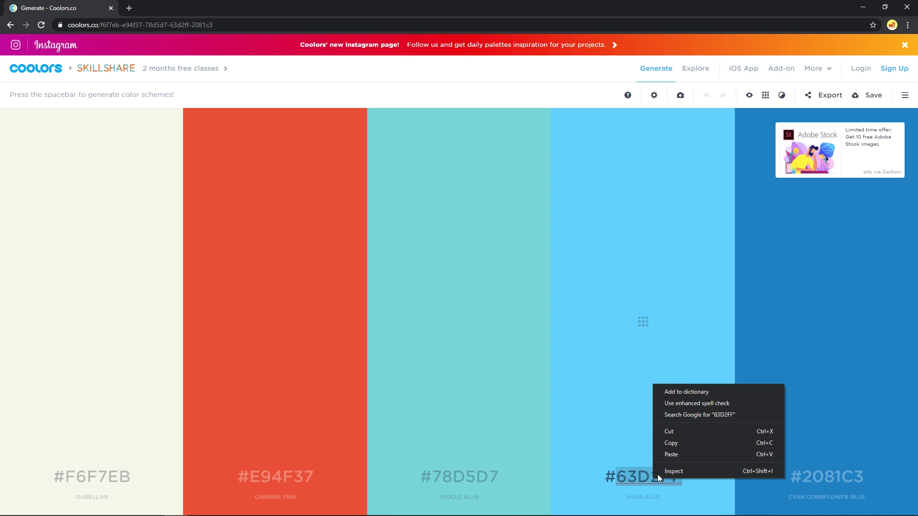
left_click(679, 445)
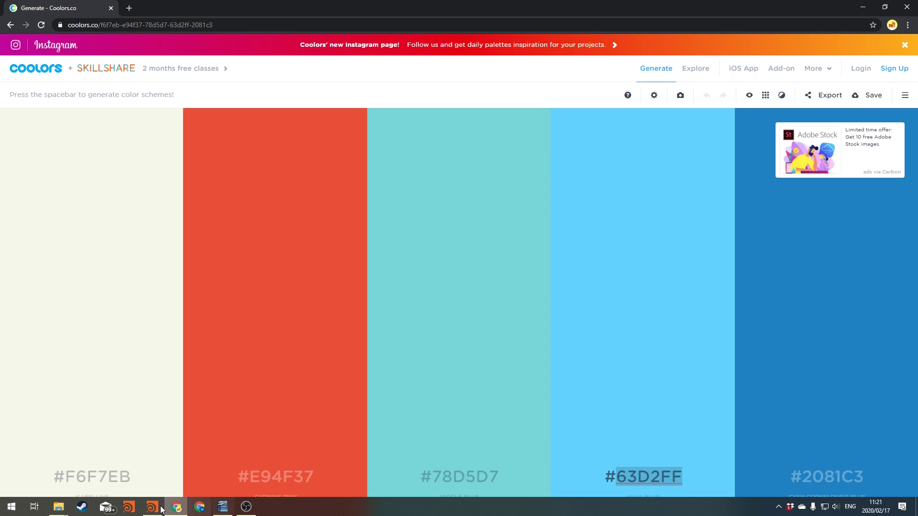
left_click(152, 507)
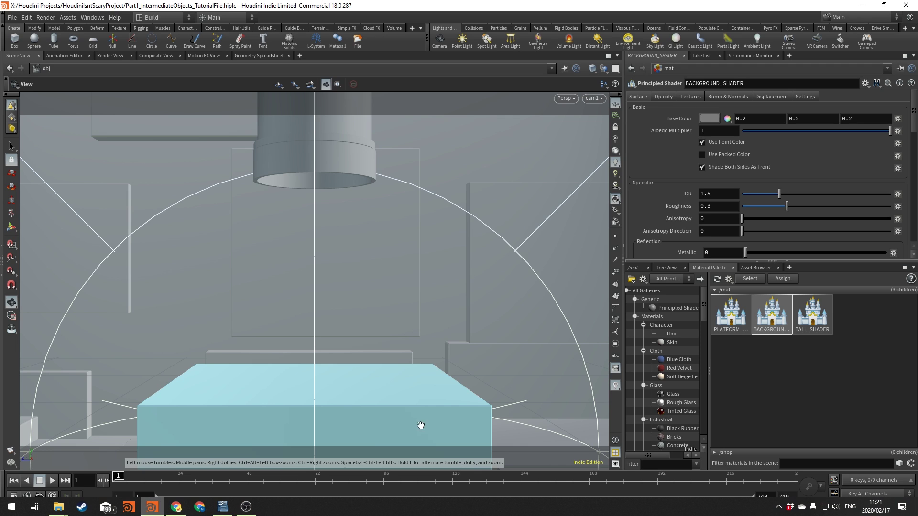
- Set the base color of BACKGROUND_SHADER to the copied hex value 63D2FF and close the color editor
left_click(710, 118)
double_click(641, 141)
key("ctrl+v")
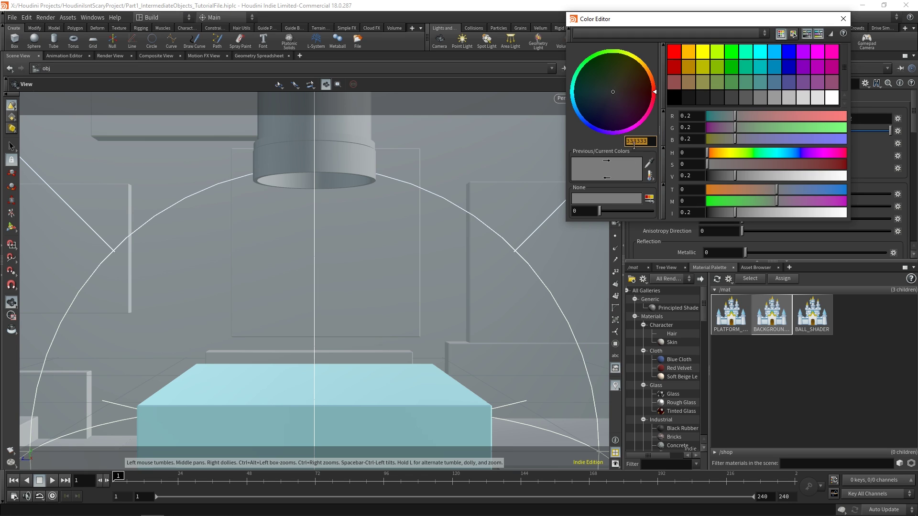
key("Return")
left_click(844, 19)
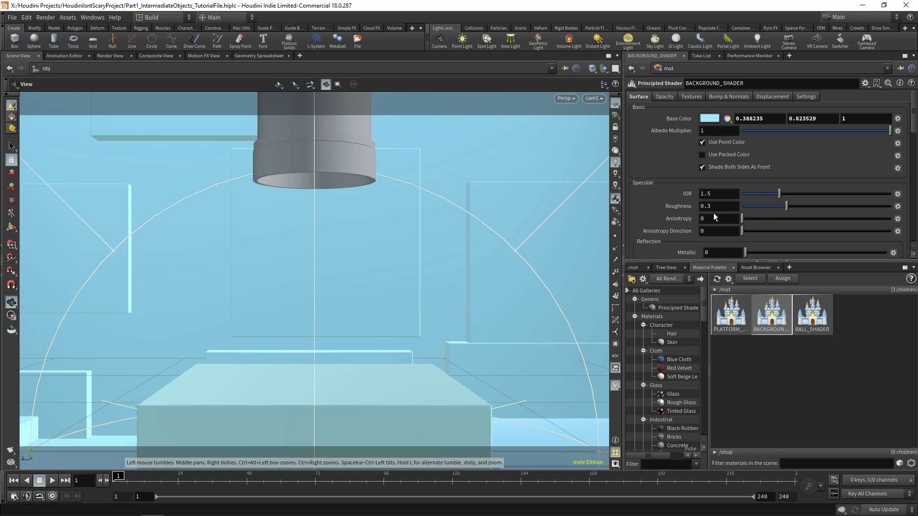
- Set the specular roughness of BACKGROUND_SHADER to 0.5
double_click(714, 205)
type("0.5")
key("Return")
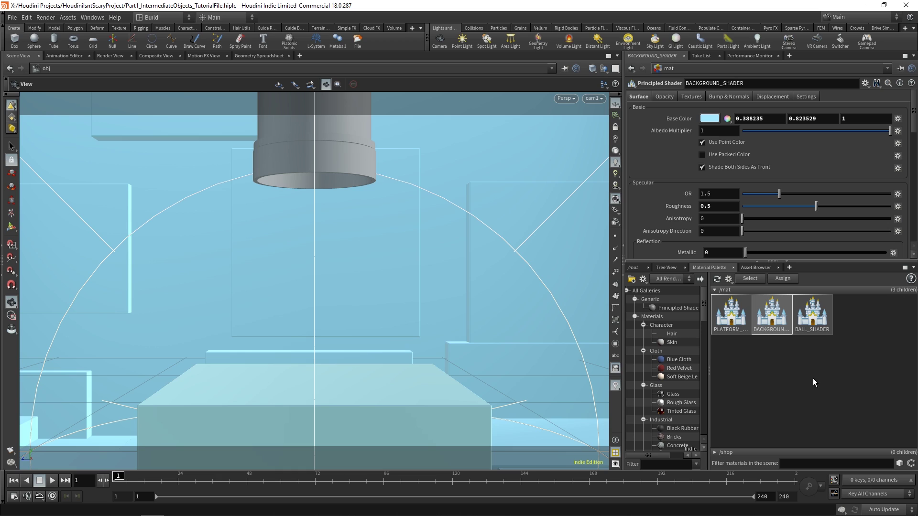
- Show BALL_SHADER's surface settings, copy the hex code E94F37 from the Carmine Pink swatch in the browser, and return to Houdini
left_click(819, 325)
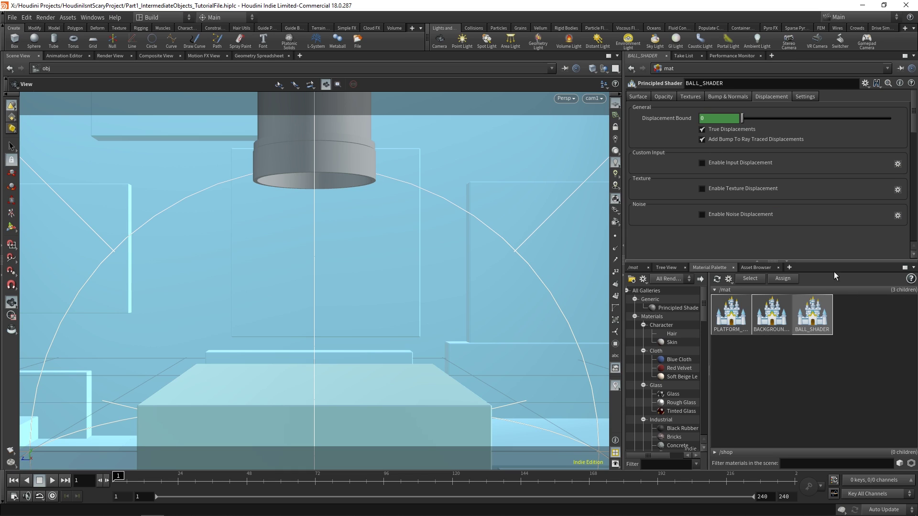
left_click(638, 97)
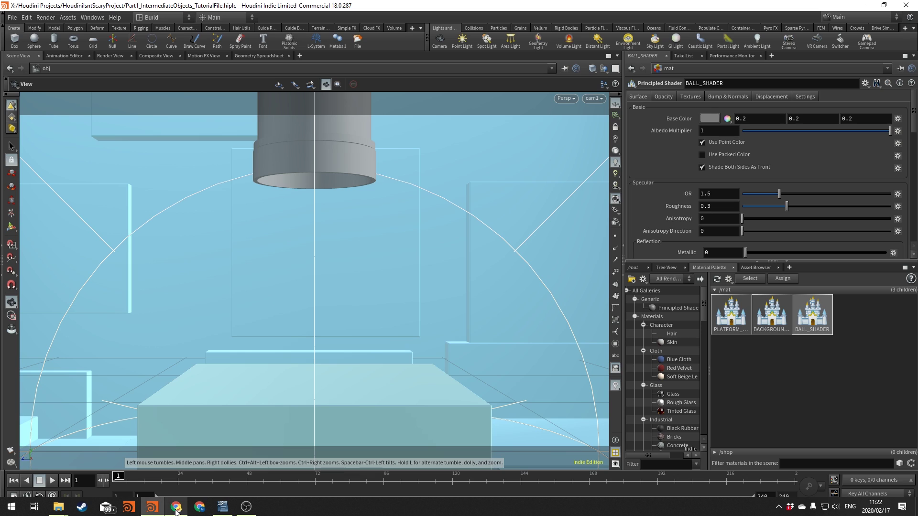
left_click(177, 508)
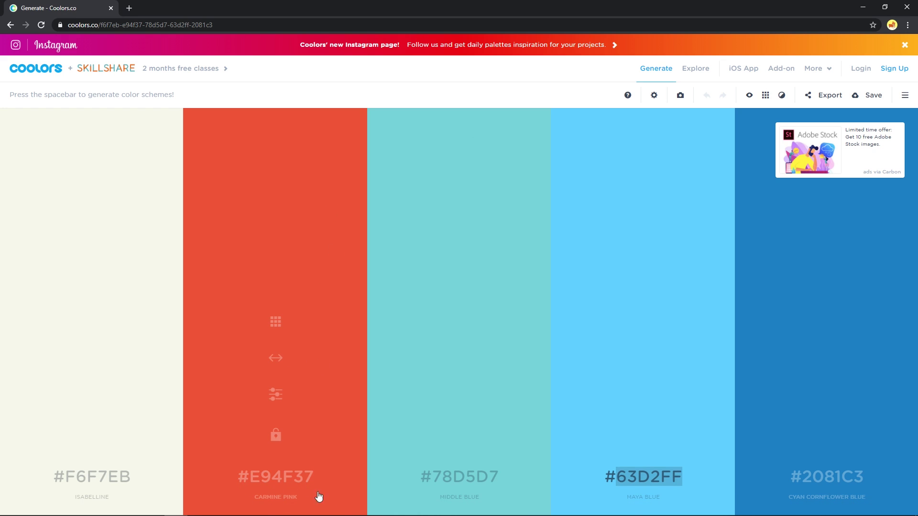
left_click(288, 475)
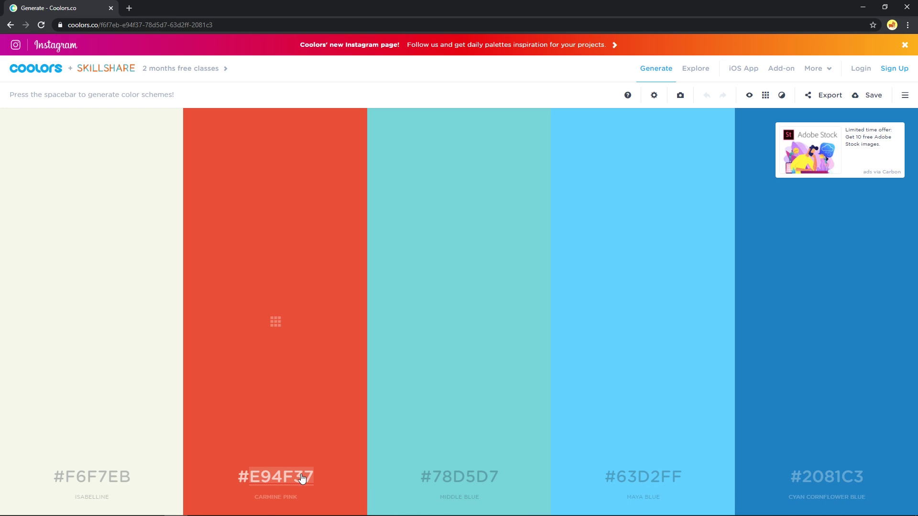
left_click(152, 508)
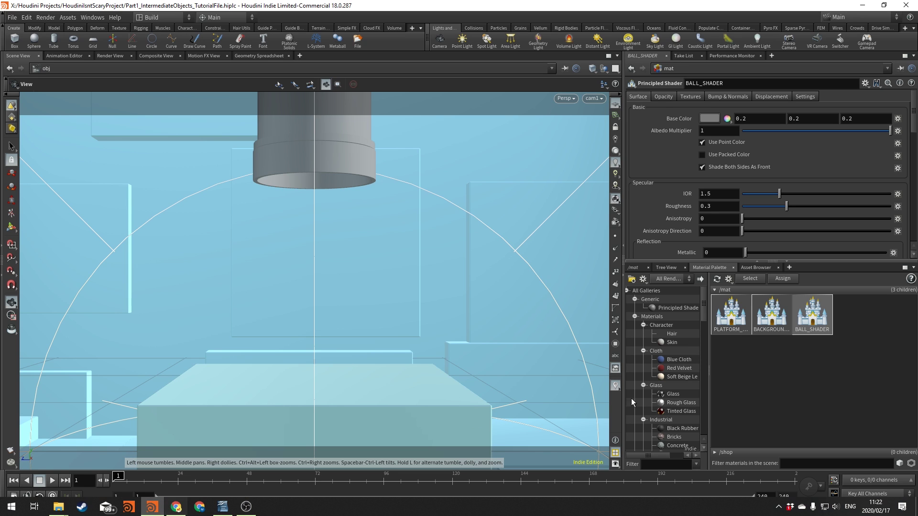
- Set the base color of BALL_SHADER to the copied hex value E94F37 and close the color editor
left_click(710, 118)
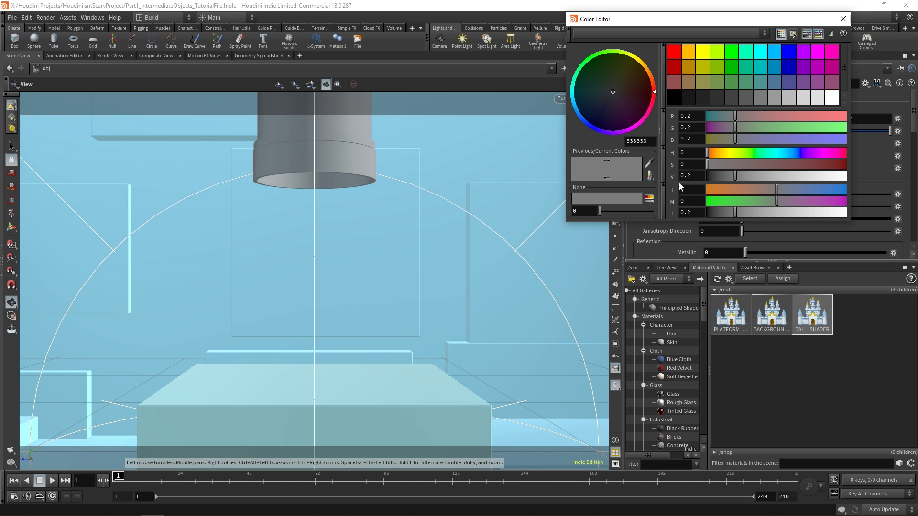
double_click(650, 142)
key("ctrl+v")
key("Return")
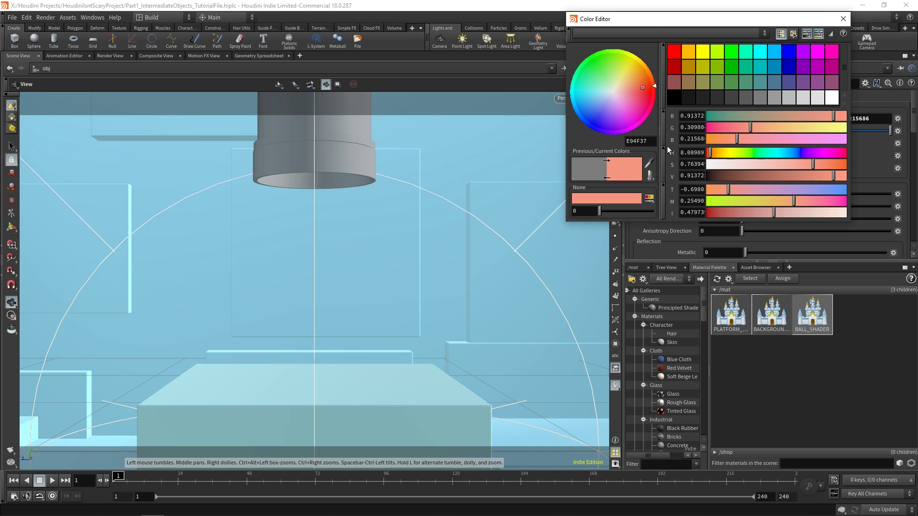
key("Escape")
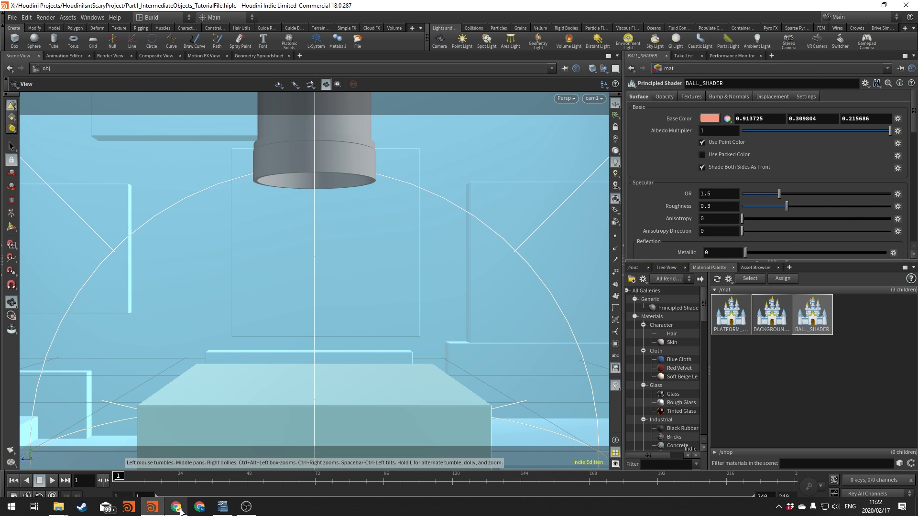
left_click(172, 507)
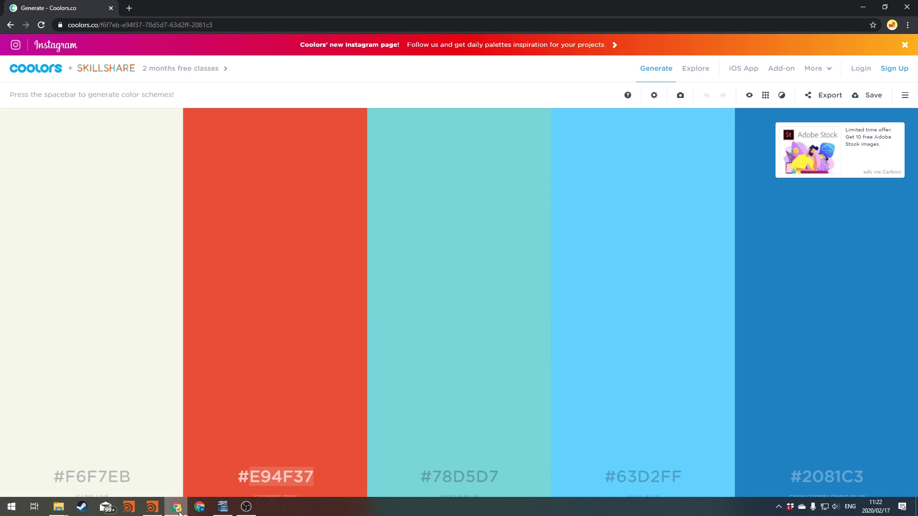
left_click(152, 507)
left_click(709, 118)
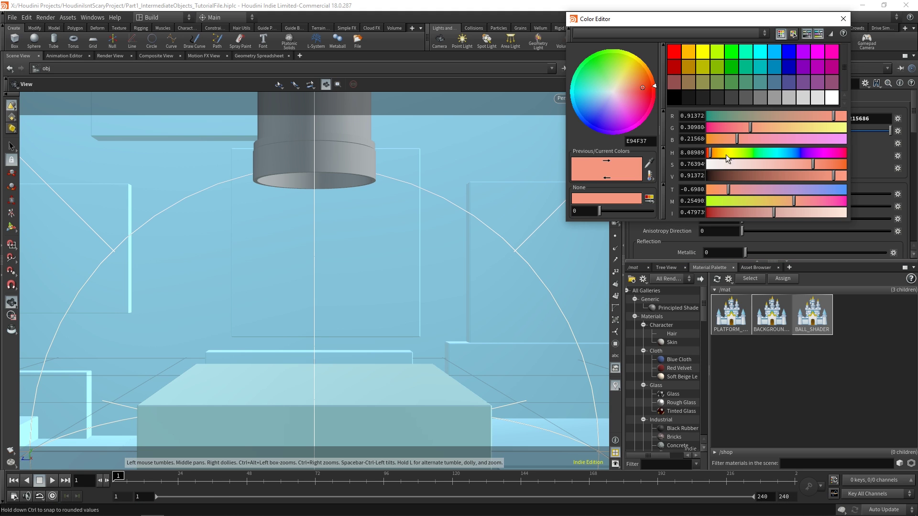
left_click_drag(817, 165, 842, 165)
left_click(843, 18)
- Set the specular roughness of BALL_SHADER to 0.2
double_click(708, 206)
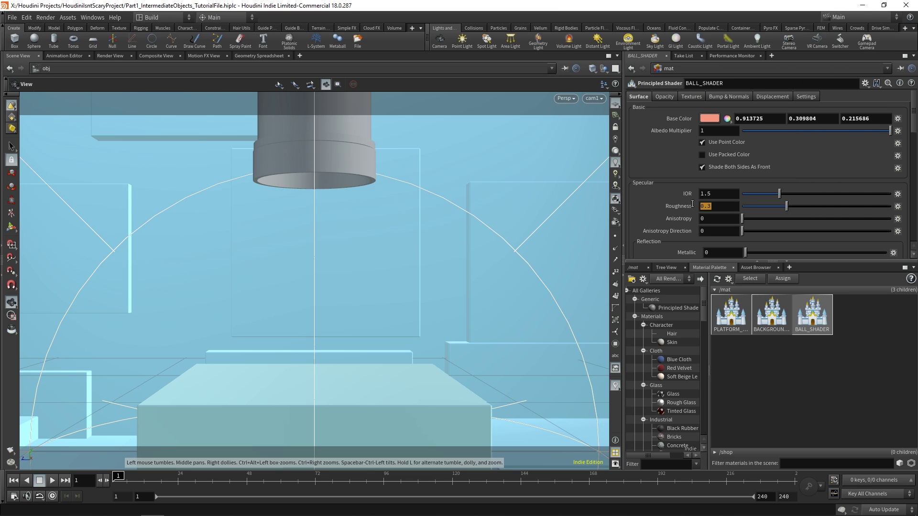
type("0")
key("Return")
- Return the network to the obj level and assign /mat/BACKGROUND_SHADER as the BACKGROUND object's render material
left_click(741, 69)
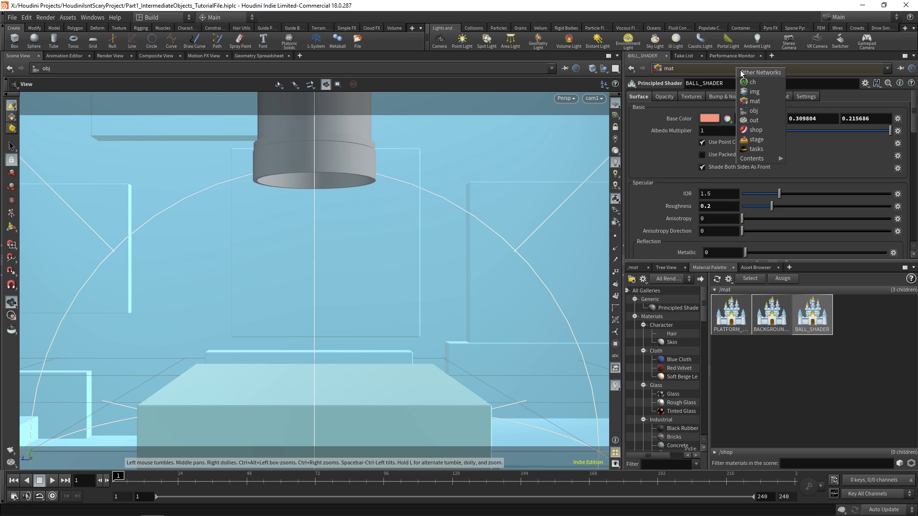
left_click(763, 111)
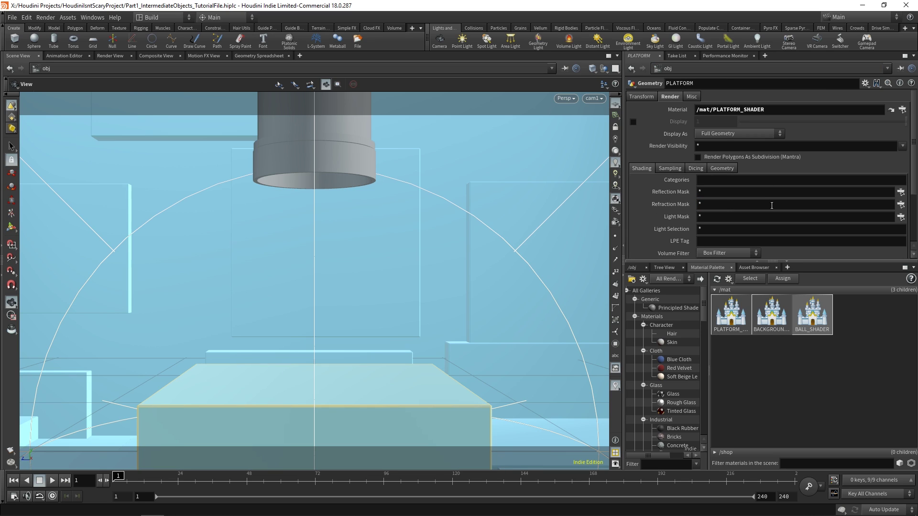
left_click(634, 268)
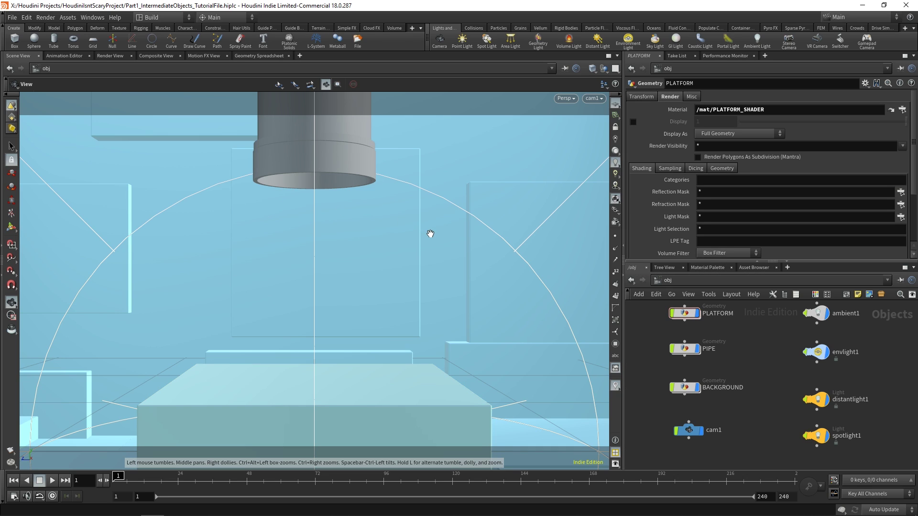
middle_click_drag(744, 344, 754, 364)
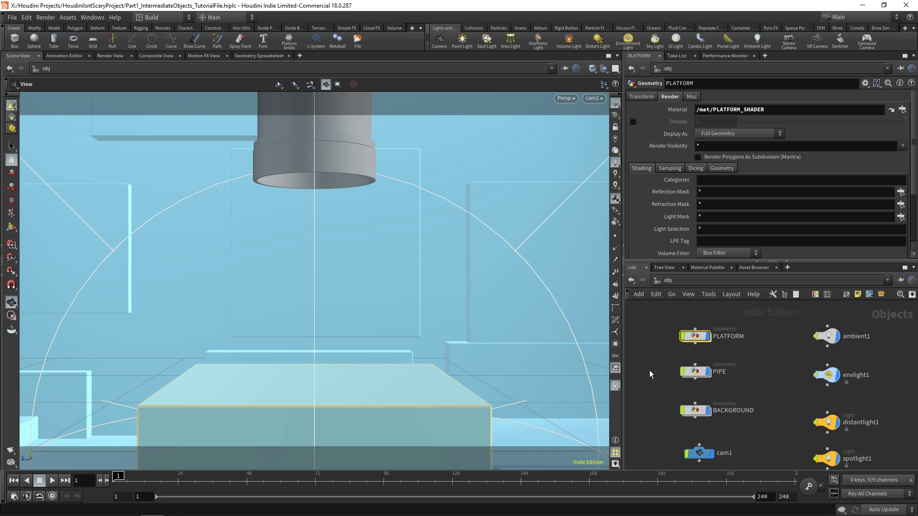
left_click(697, 414)
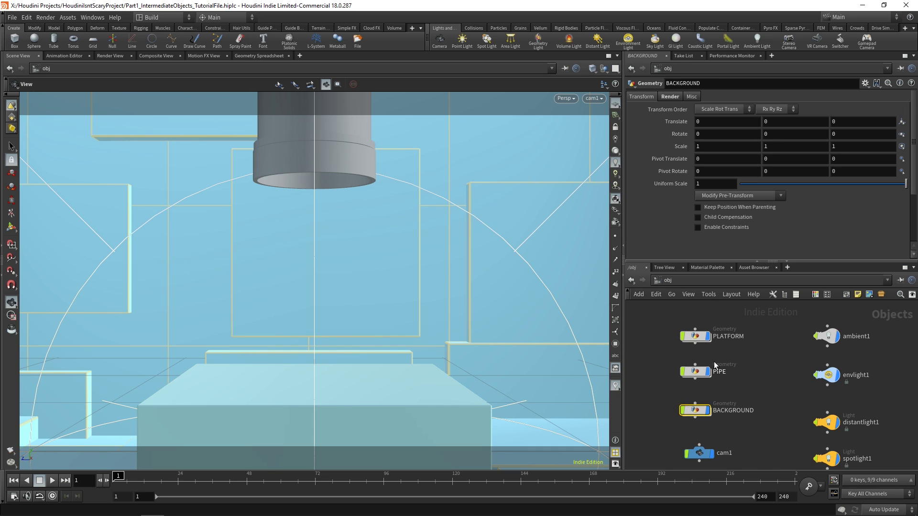
left_click(706, 338)
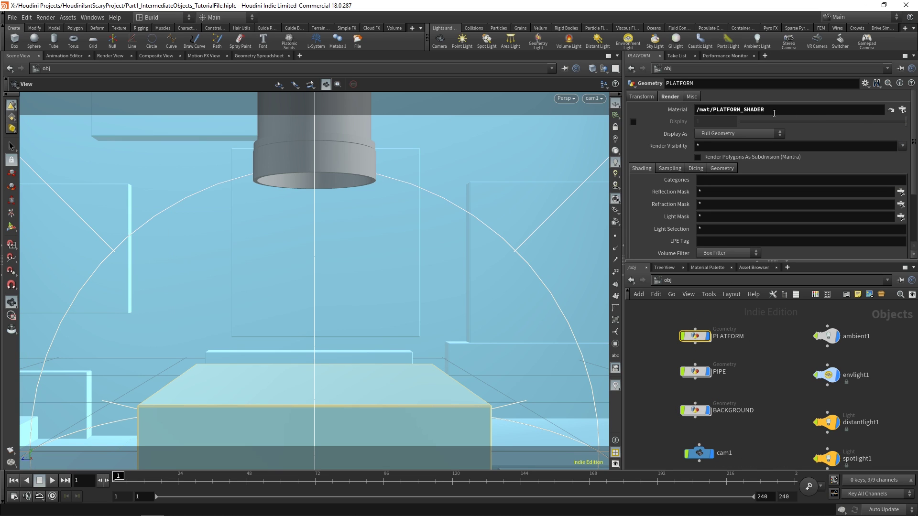
left_click(695, 410)
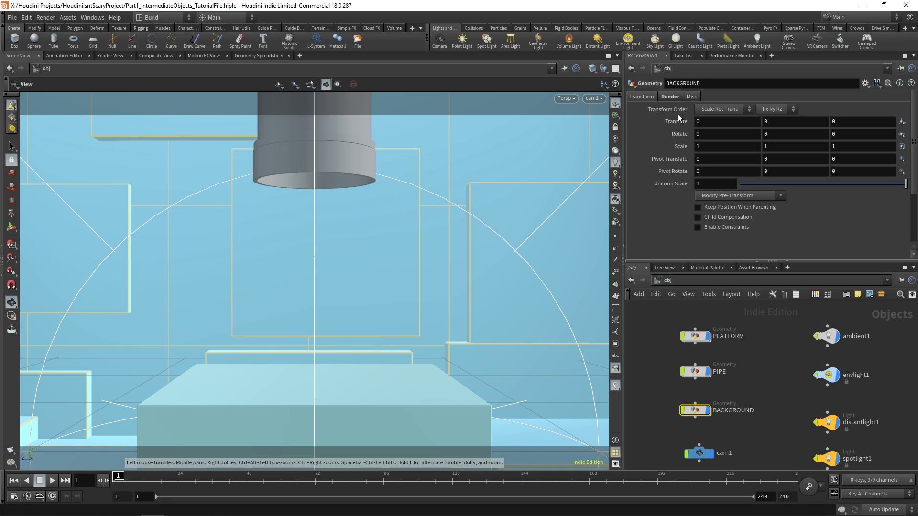
left_click(760, 389)
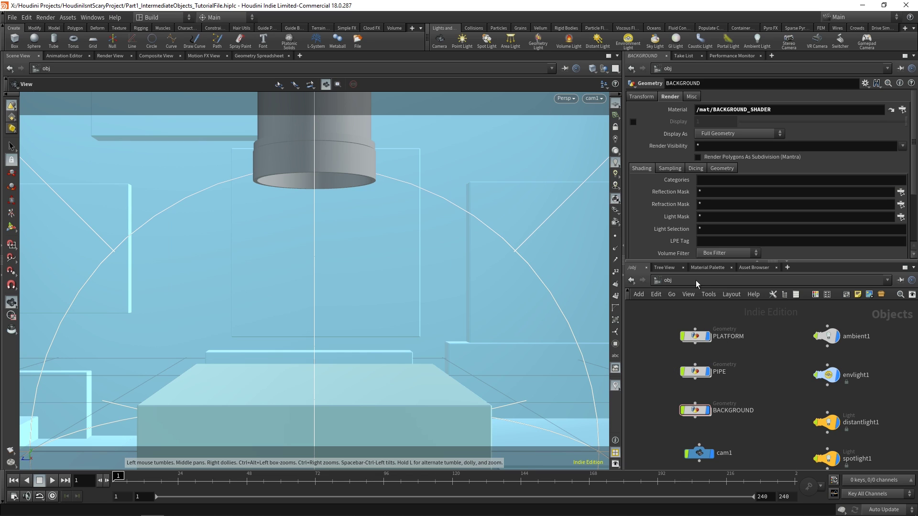
- Add two new Principled Shader materials to /mat and rename the first one PIPE_SHADER
left_click(709, 268)
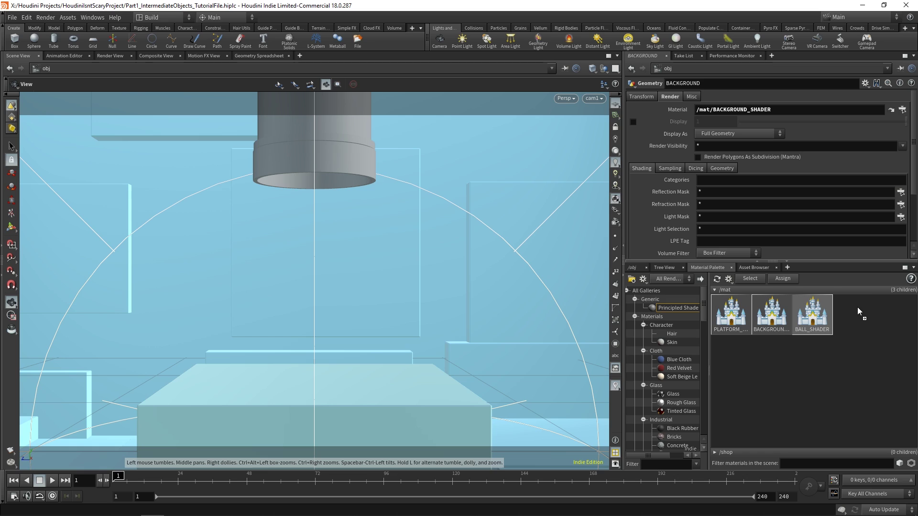
left_click_drag(858, 312, 859, 313)
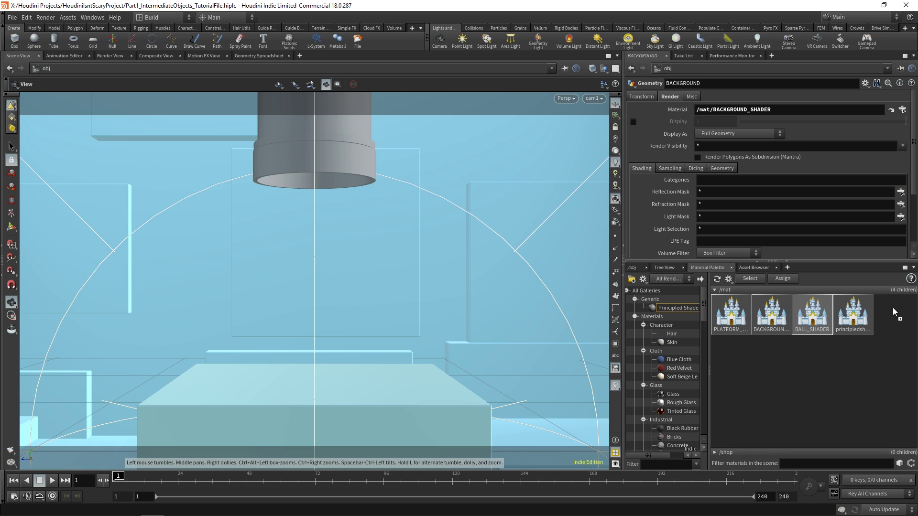
double_click(852, 314)
key("F2")
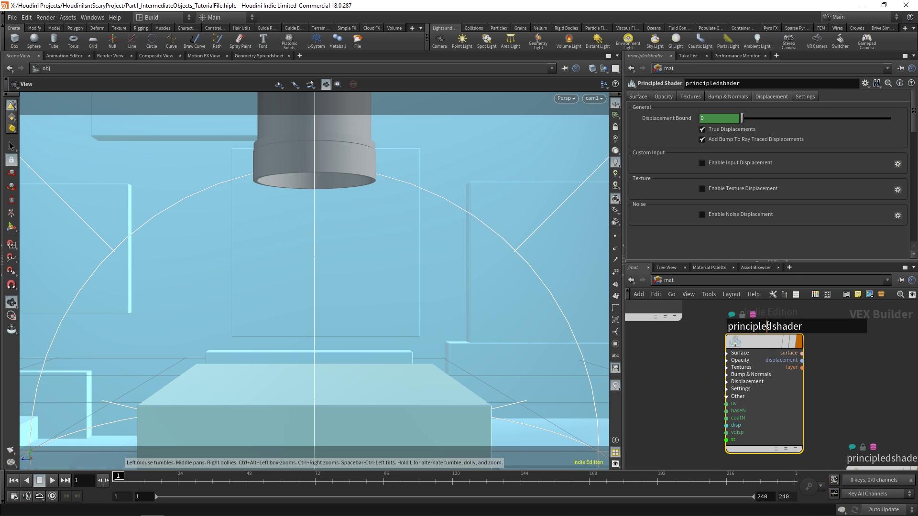
type("PIPE")
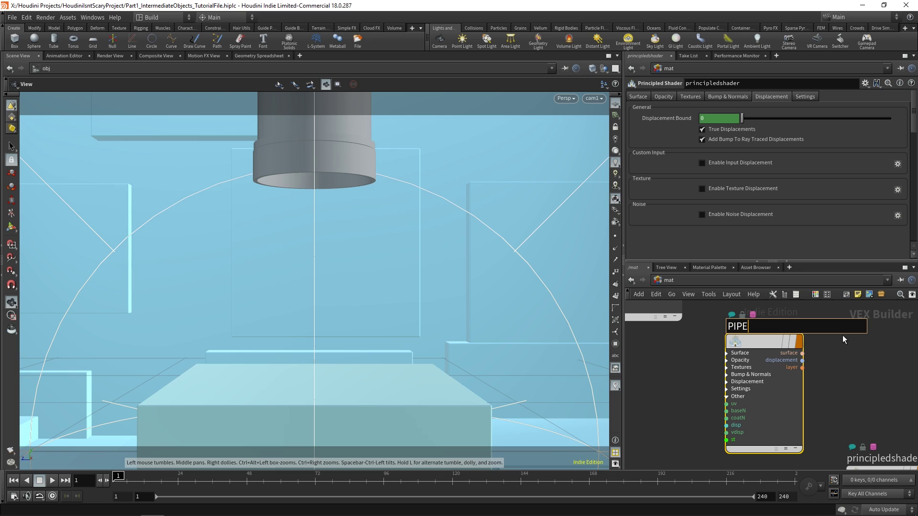
type("_SHADER")
key("Return")
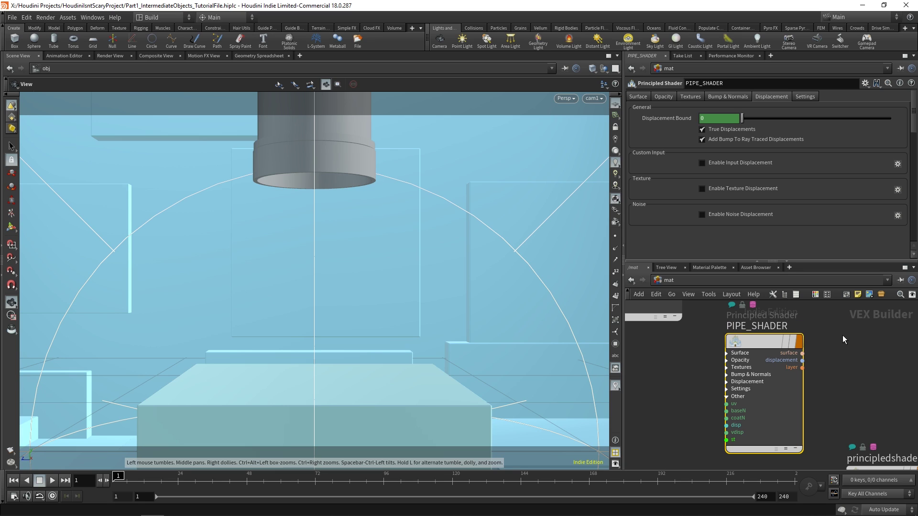
- Rename the second new principled shader PIPE_END_SHADER
double_click(825, 410)
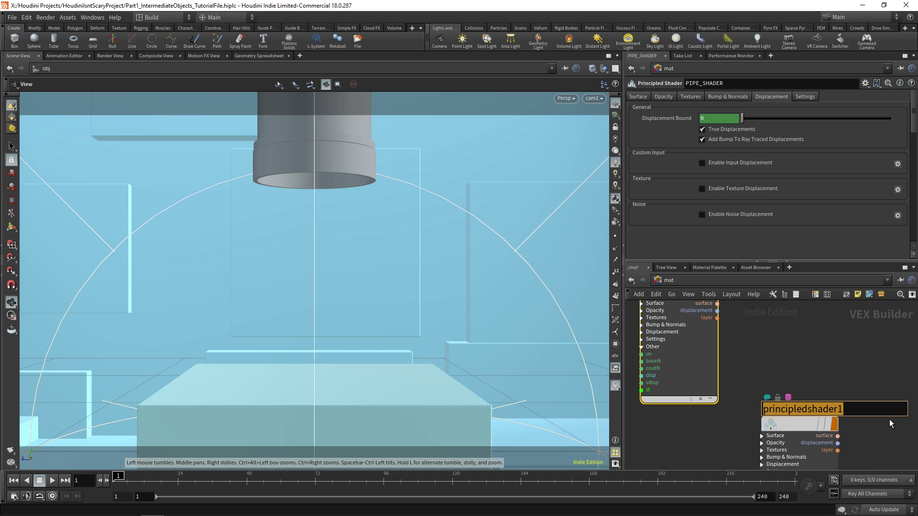
type("PIPE_")
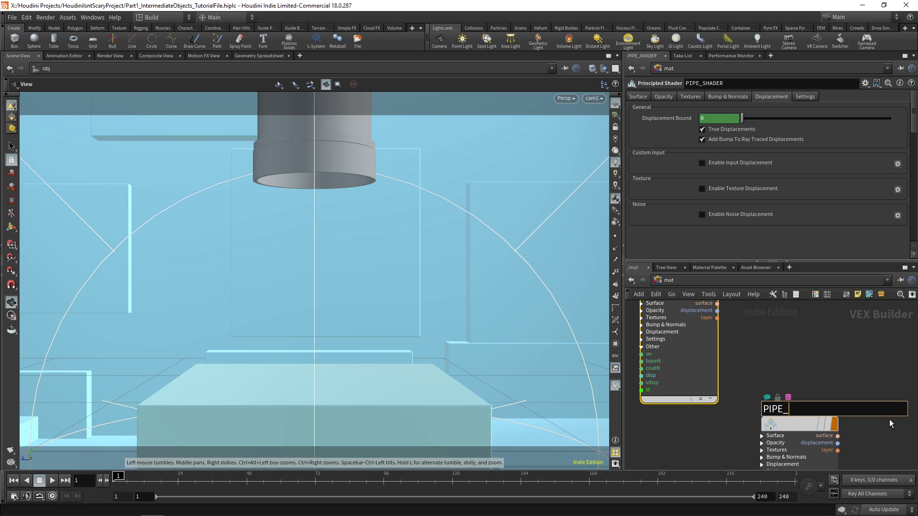
type("END_E")
key("BackSpace")
type("SHADER")
key("Return")
- Set the base color of PIPE_SHADER to pure white with all three channels at 1
left_click(709, 267)
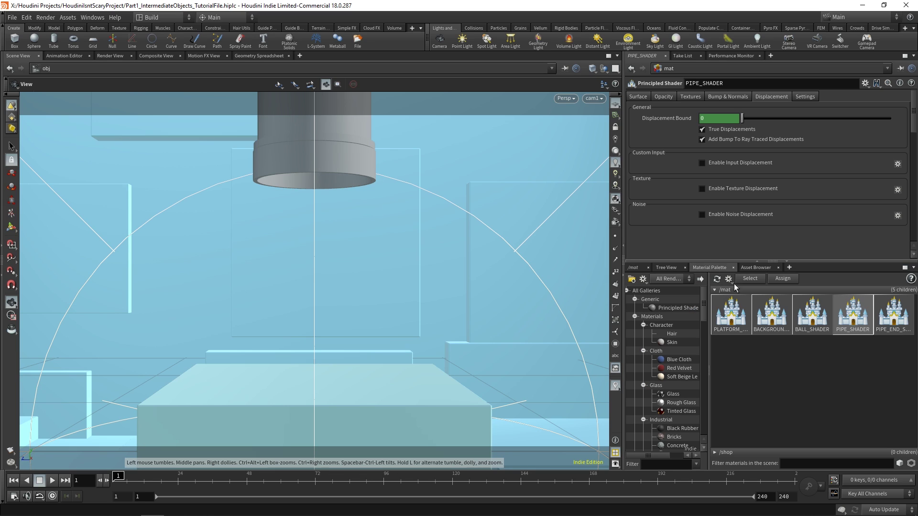
left_click(640, 97)
left_click(706, 117)
left_click_drag(736, 174, 842, 174)
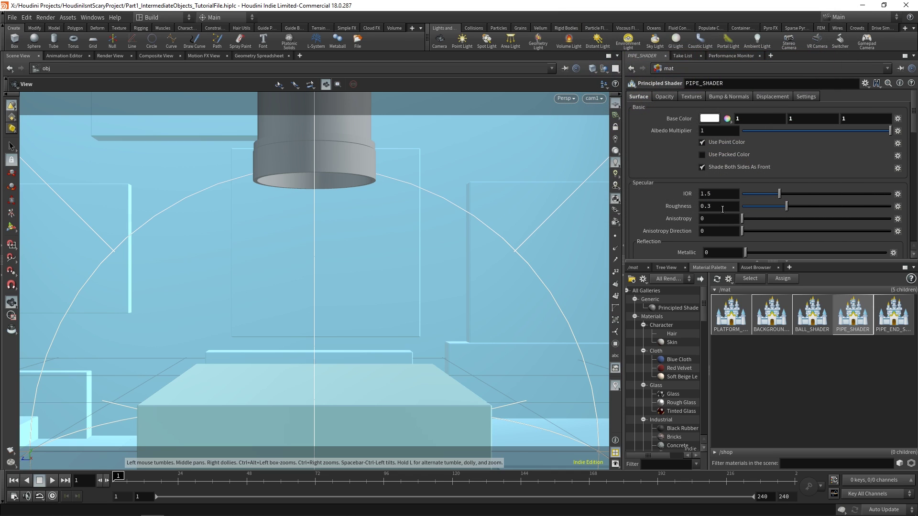
- Set the specular roughness of PIPE_SHADER to 0.01
double_click(722, 209)
type("0.01")
key("Return")
- Set the transparency of PIPE_SHADER to 1
scroll(686, 202, "down", 8)
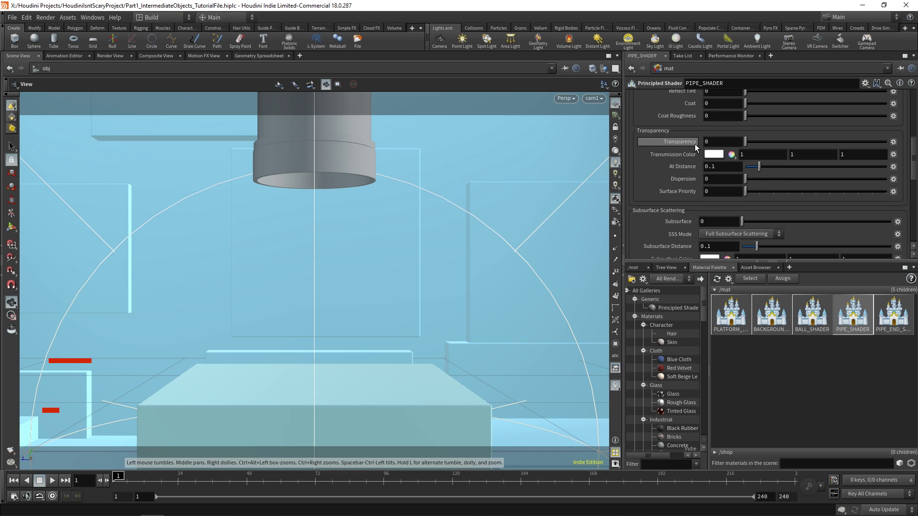
left_click_drag(746, 142, 887, 142)
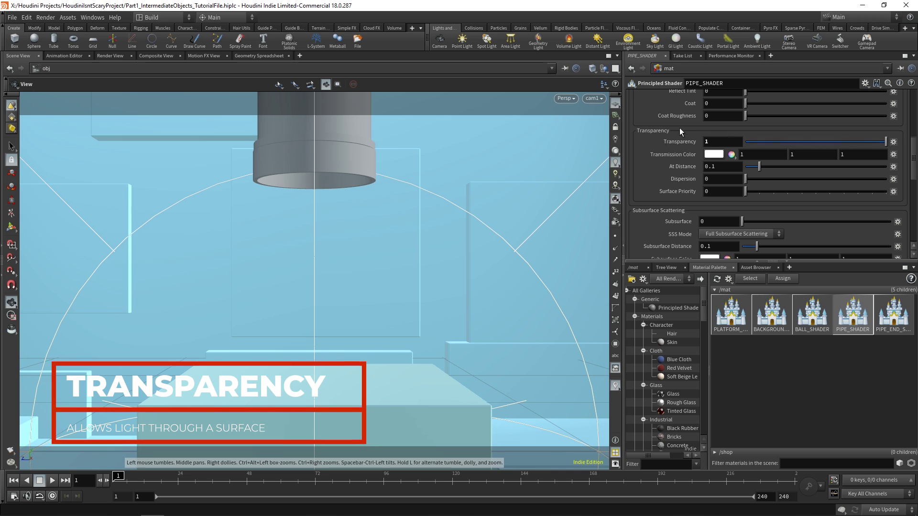
scroll(655, 182, "up", 2)
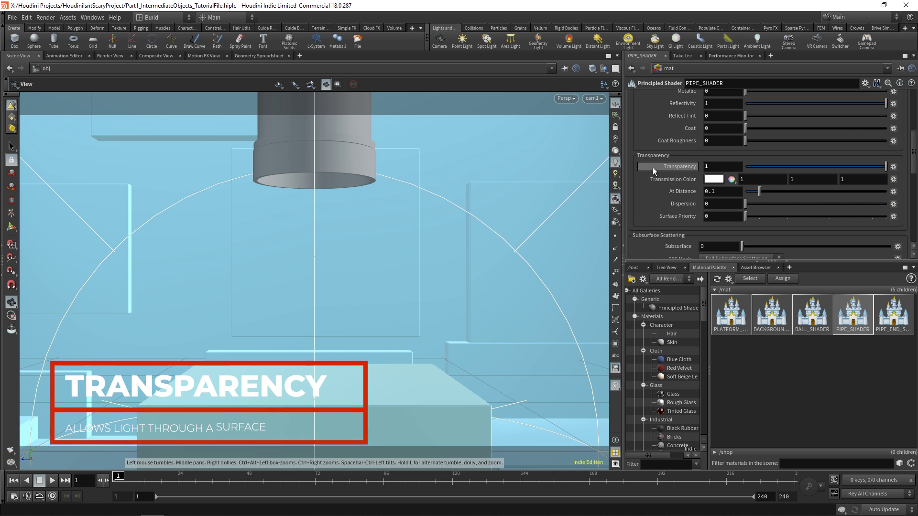
scroll(676, 196, "up", 10)
scroll(678, 204, "up", 2)
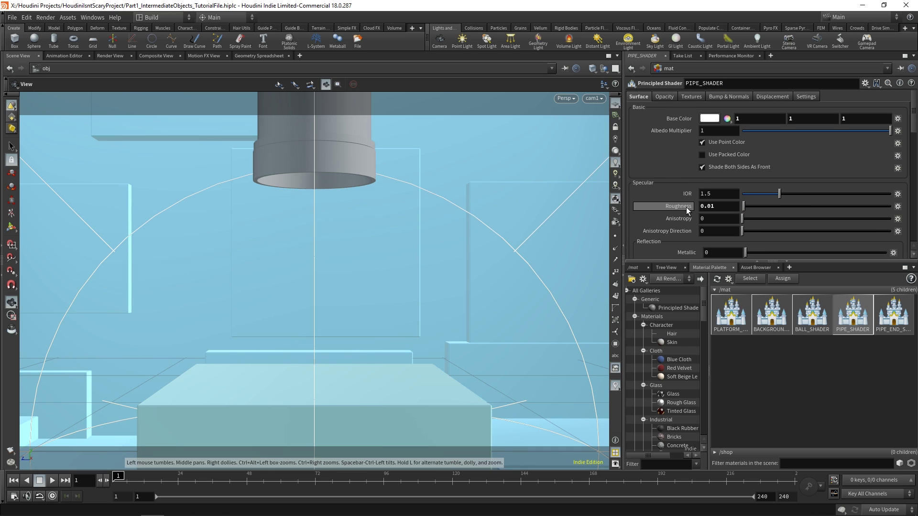
- Set the base color of PIPE_END_SHADER to a copper orange of 1, 0.624121, 0.372218
mouse_move(686, 209)
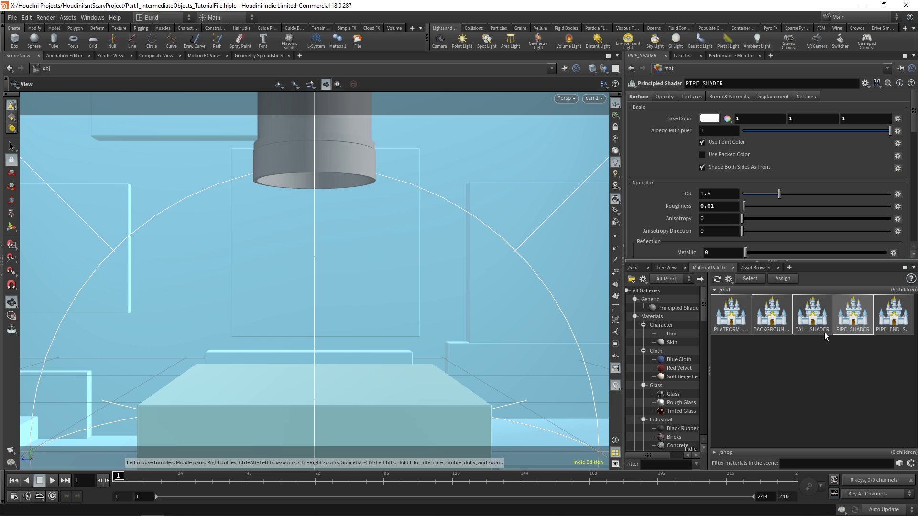
left_click(893, 328)
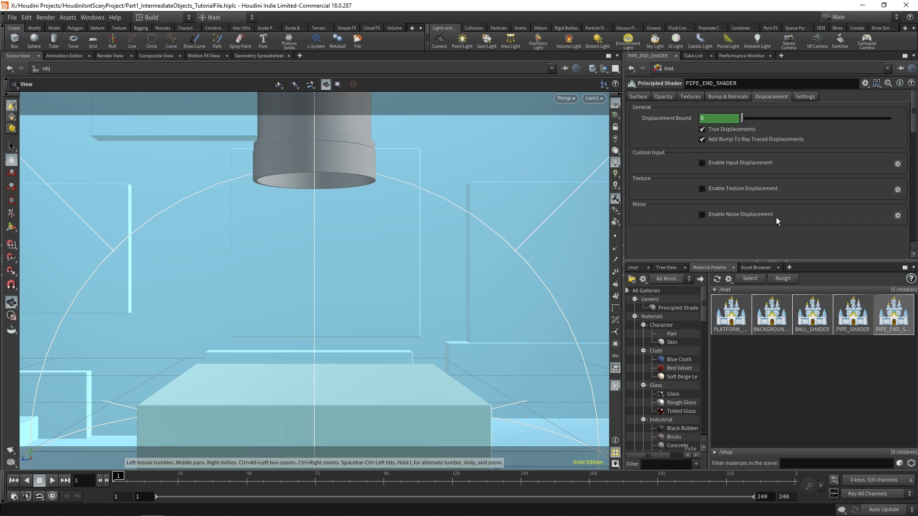
left_click(638, 97)
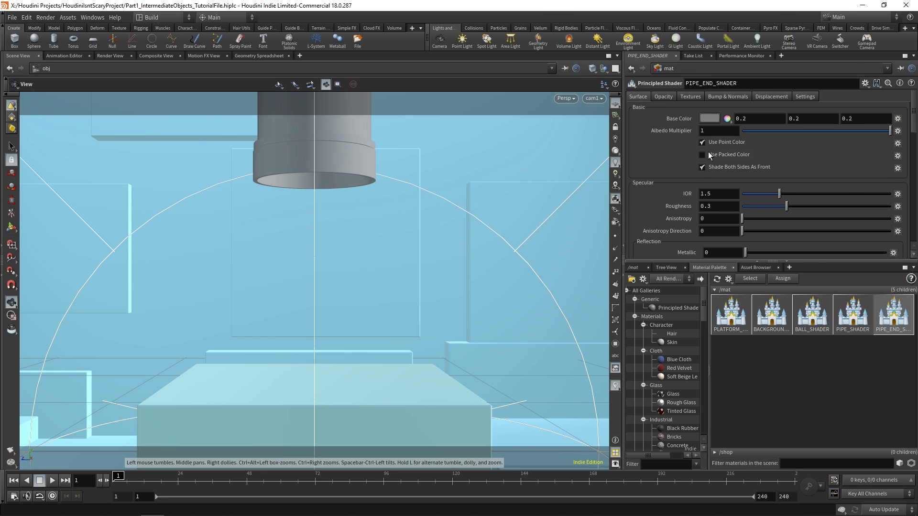
left_click(703, 119)
left_click_drag(778, 175, 845, 177)
left_click(620, 82)
left_click_drag(619, 82, 626, 81)
left_click_drag(632, 84, 635, 82)
- Set the specular roughness of PIPE_END_SHADER to 0.01 and its metallic value to 1
left_click(719, 206)
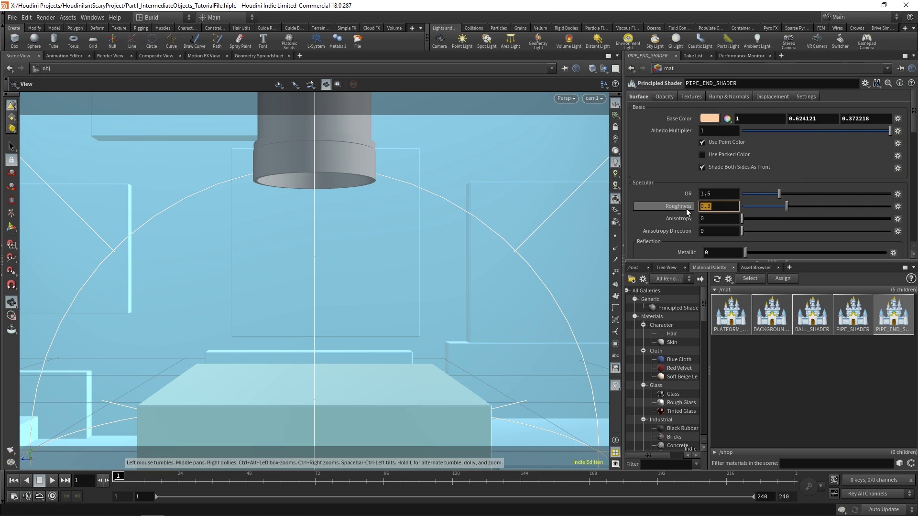
scroll(731, 218, "down", 2)
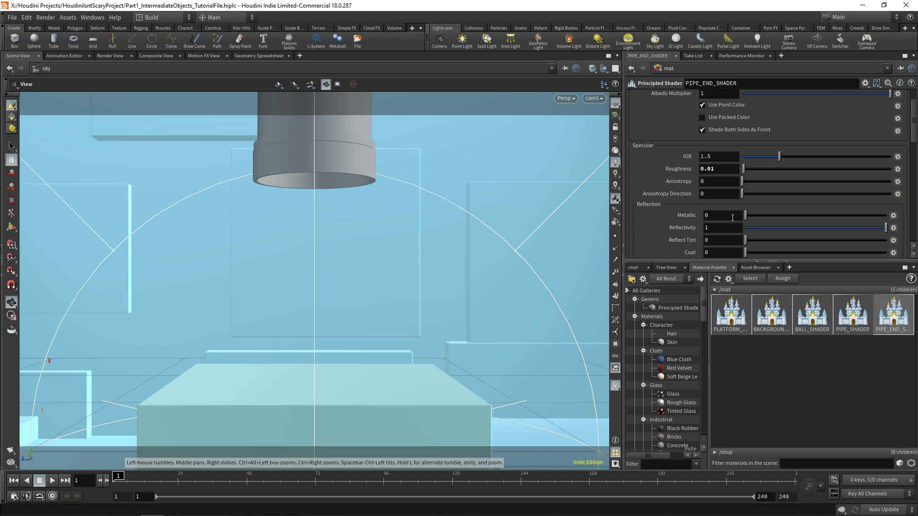
left_click_drag(750, 219, 907, 216)
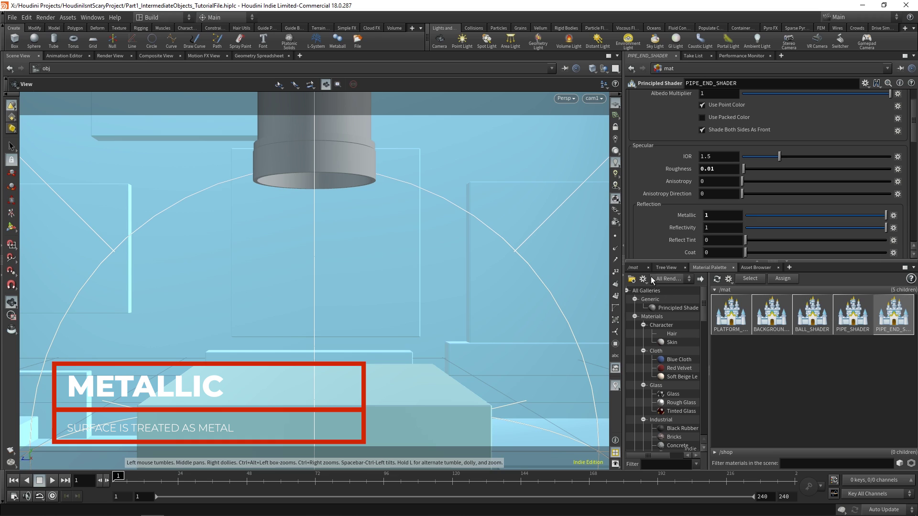
- Switch the network to the object level and open the PIPE geometry network
left_click(635, 267)
left_click(662, 280)
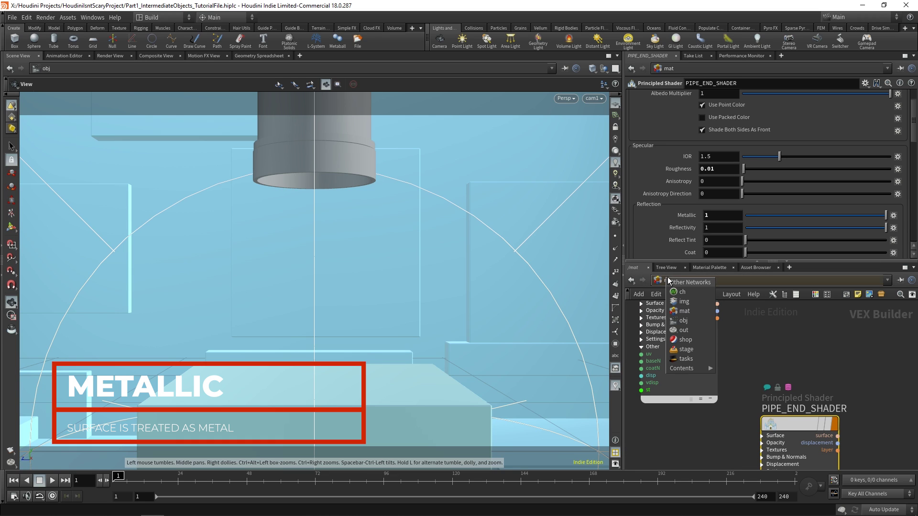
left_click(689, 320)
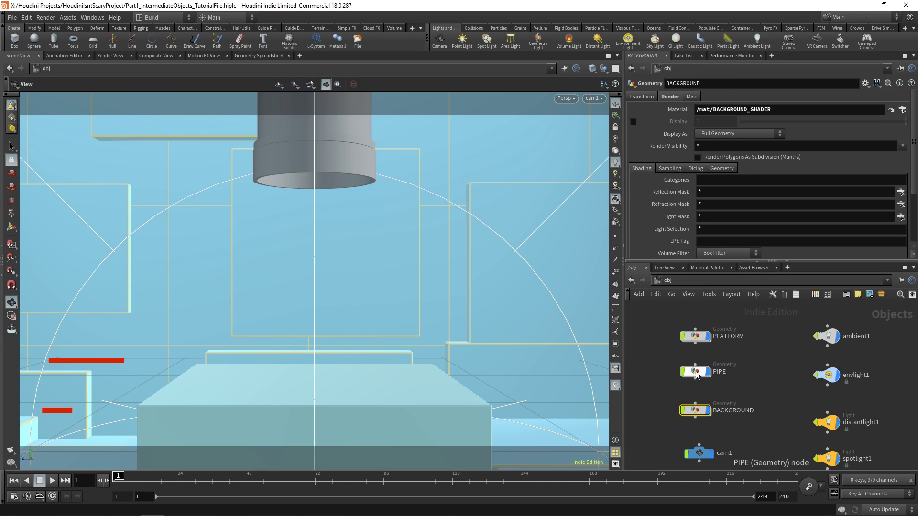
left_click(764, 382)
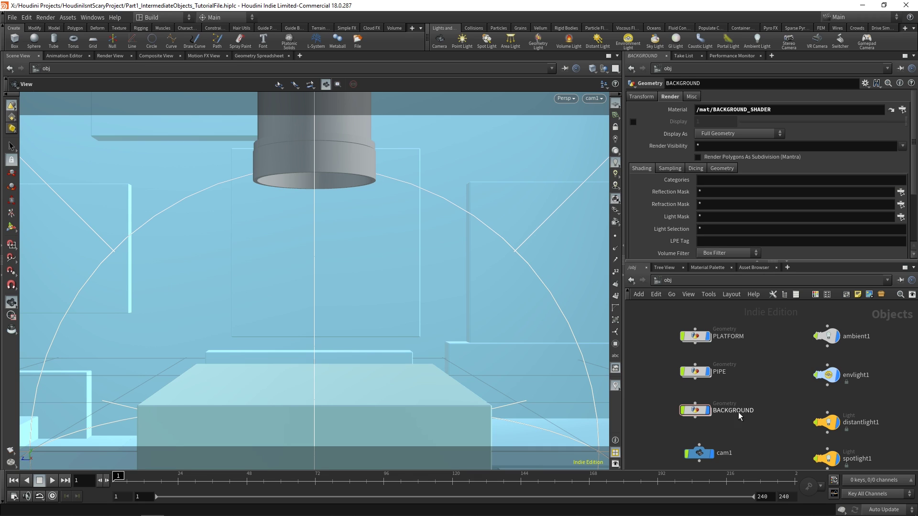
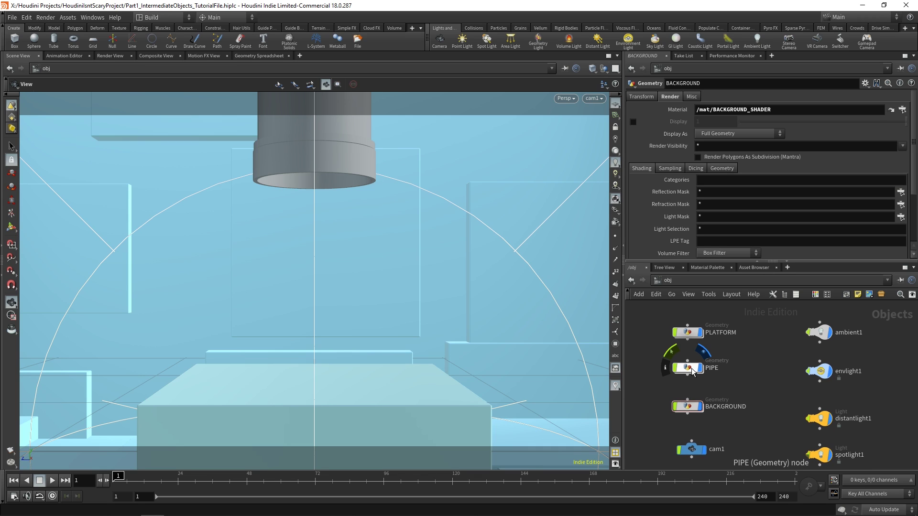
double_click(688, 368)
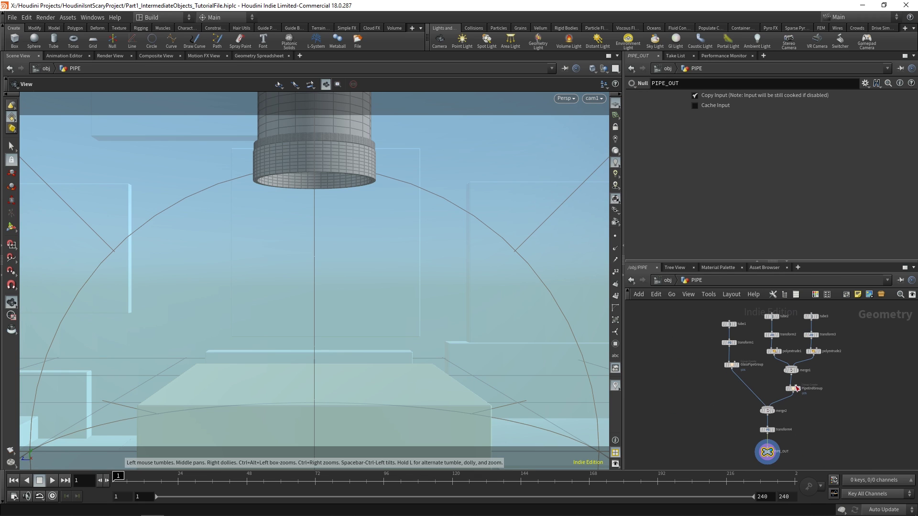
- Insert a Material node on the wire between transform4 and PIPE_OUT
scroll(781, 381, "up", 2)
scroll(743, 410, "up", 3)
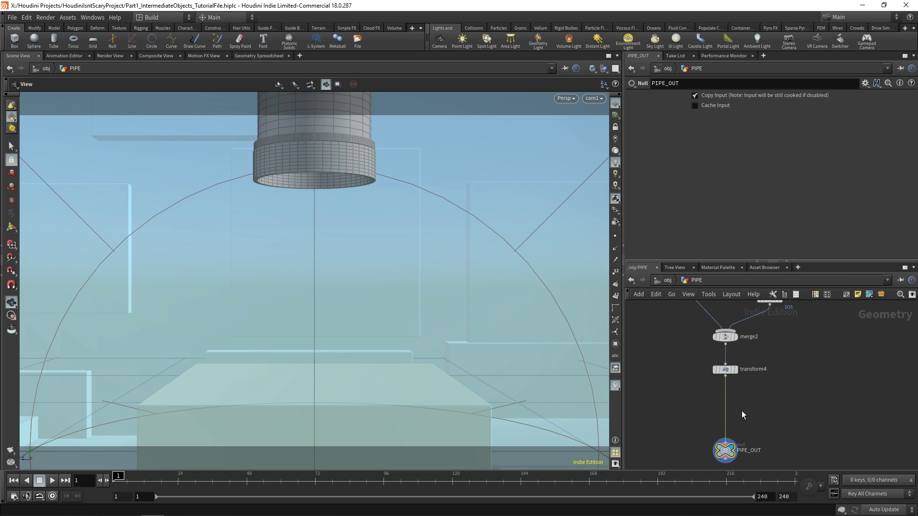
key("Tab")
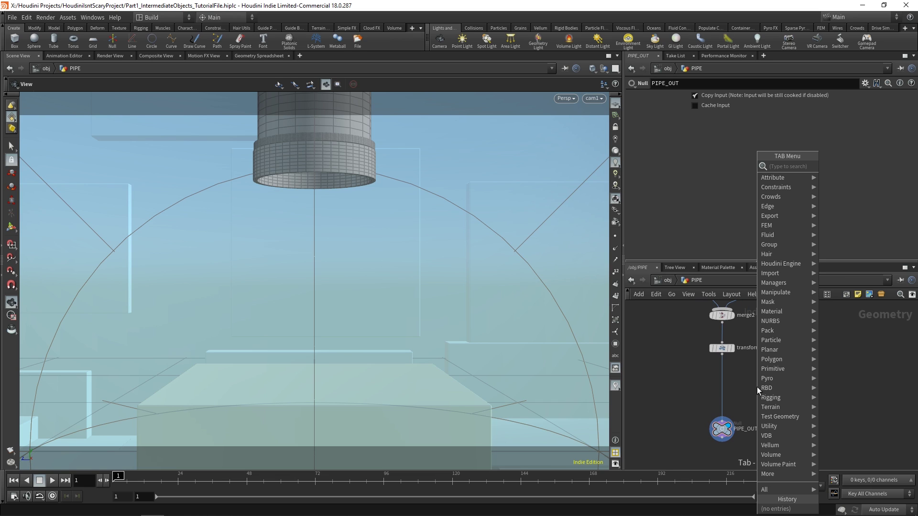
type("mater")
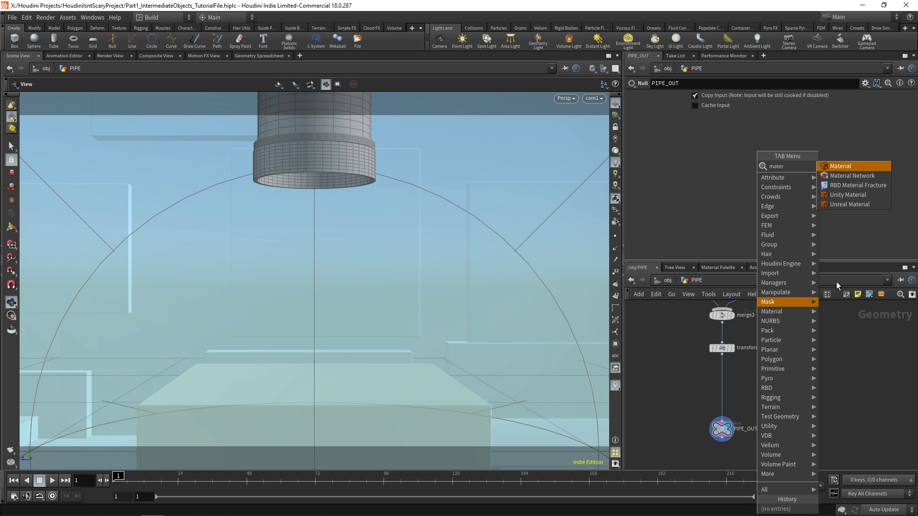
left_click(848, 166)
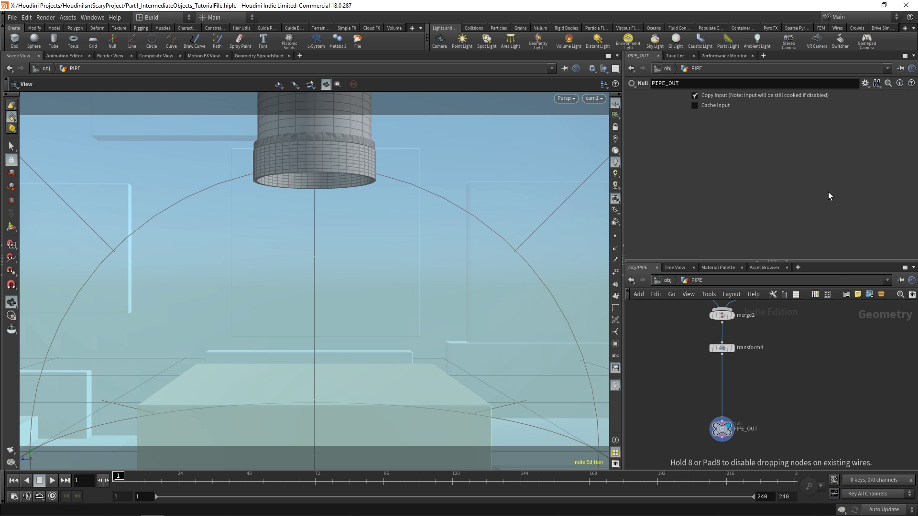
left_click(722, 376)
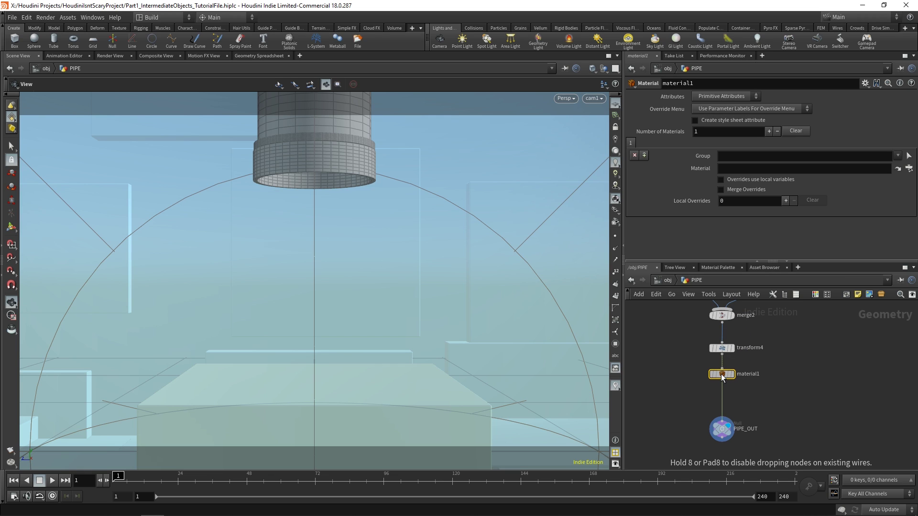
- Insert a second Material node between the first Material node and PIPE_OUT
key("Tab")
type("maet")
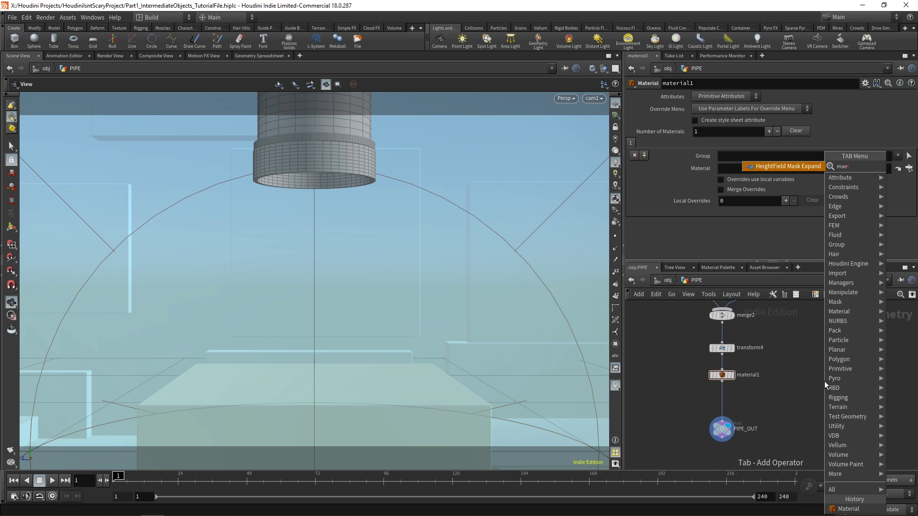
key("Return")
scroll(775, 371, "up", 2)
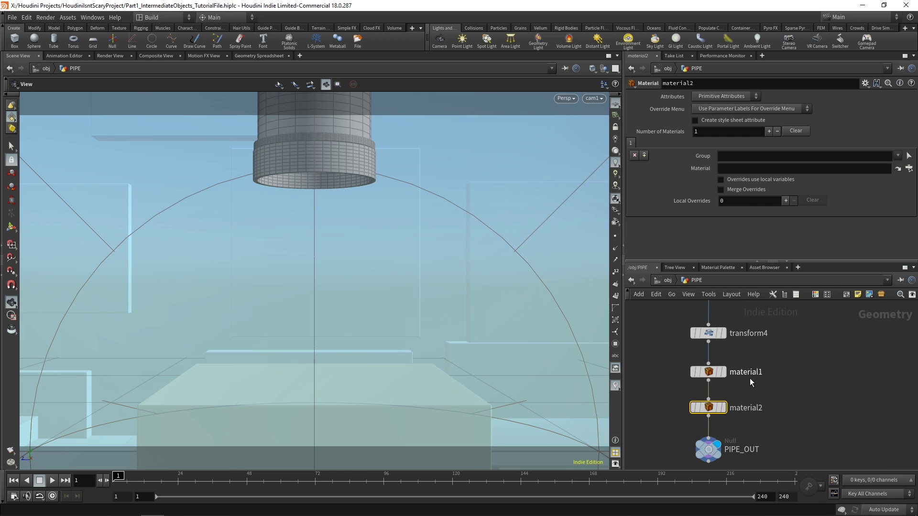
- Rename the first Material node PIPE_GLASS and the second one PIPE_METALLIC
double_click(748, 372)
type("PIPE")
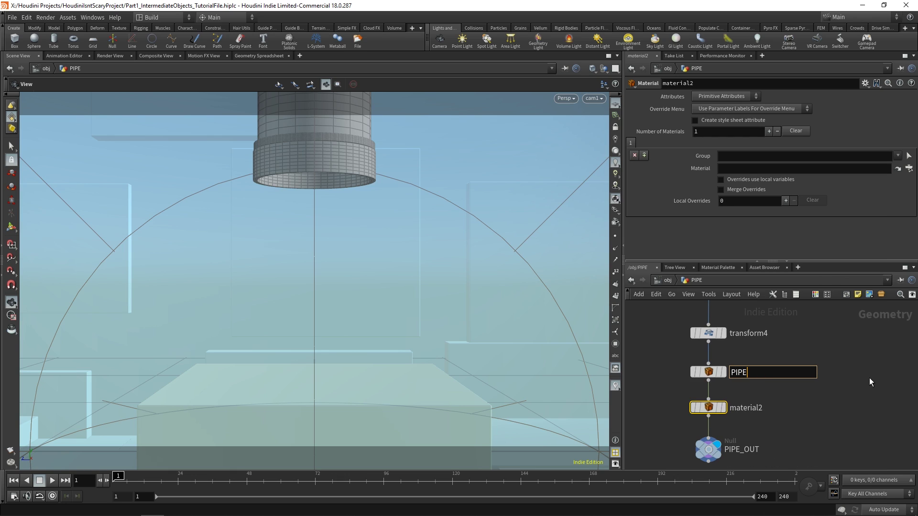
type("_GLASS")
key("Return")
key("F2")
type("PIPE_METALLIC")
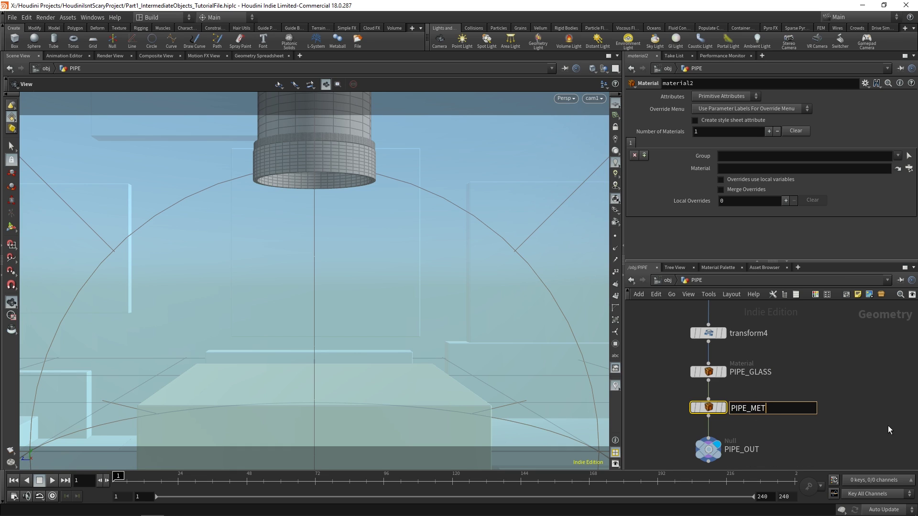
key("Return")
- In PIPE_GLASS, restrict the group to GlassPipeGroup and assign PIPE_SHADER as its material
left_click(706, 374)
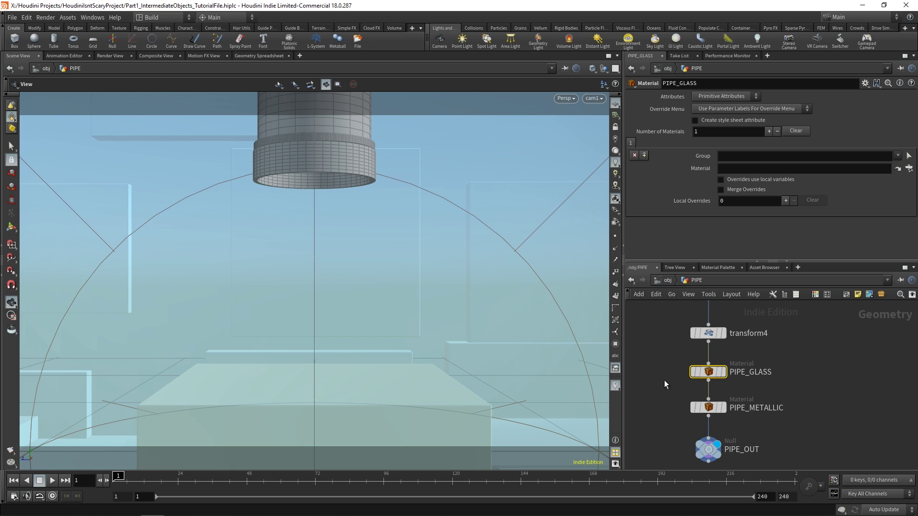
left_click(897, 156)
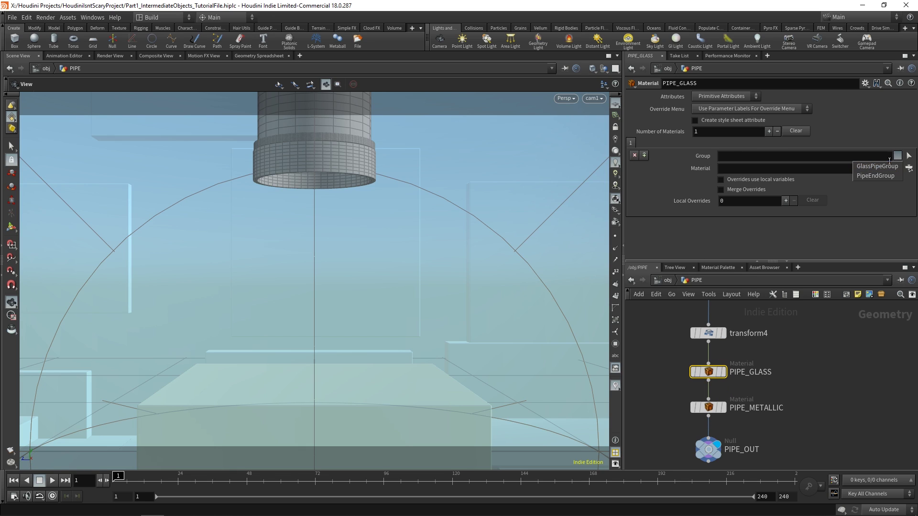
left_click(881, 167)
left_click(909, 169)
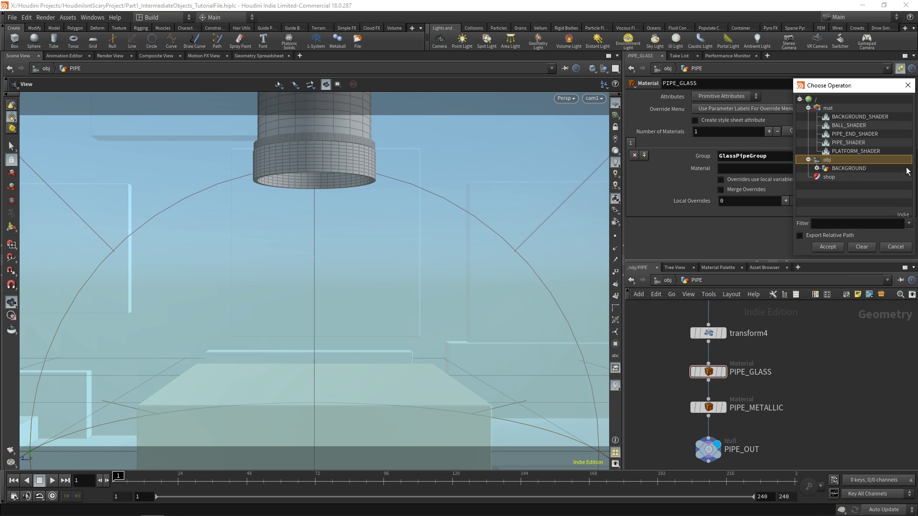
double_click(842, 143)
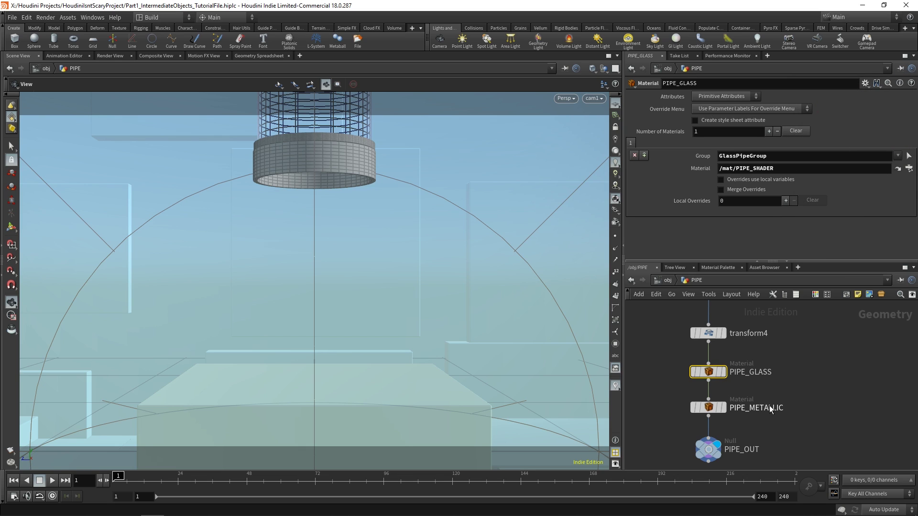
- In PIPE_METALLIC, restrict the group to PipeEndGroup and assign PIPE_END_SHADER as its material
left_click(705, 405)
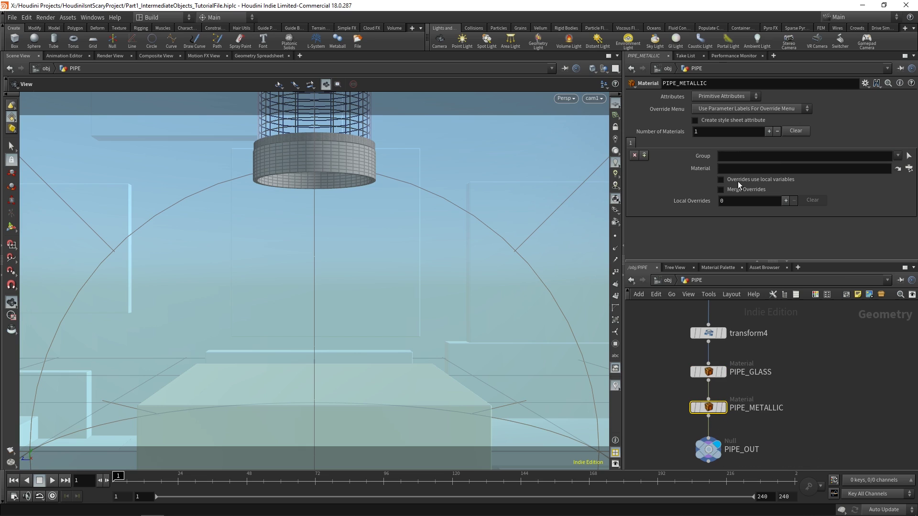
left_click(897, 156)
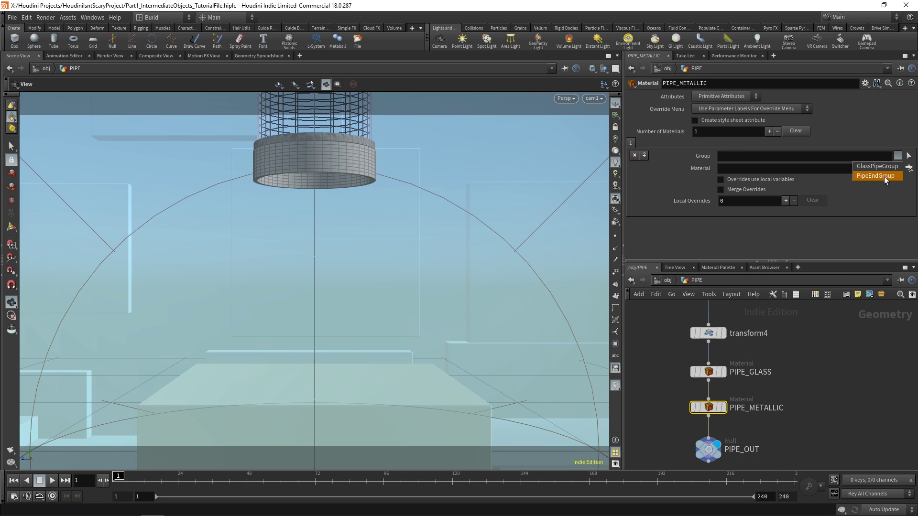
left_click(884, 176)
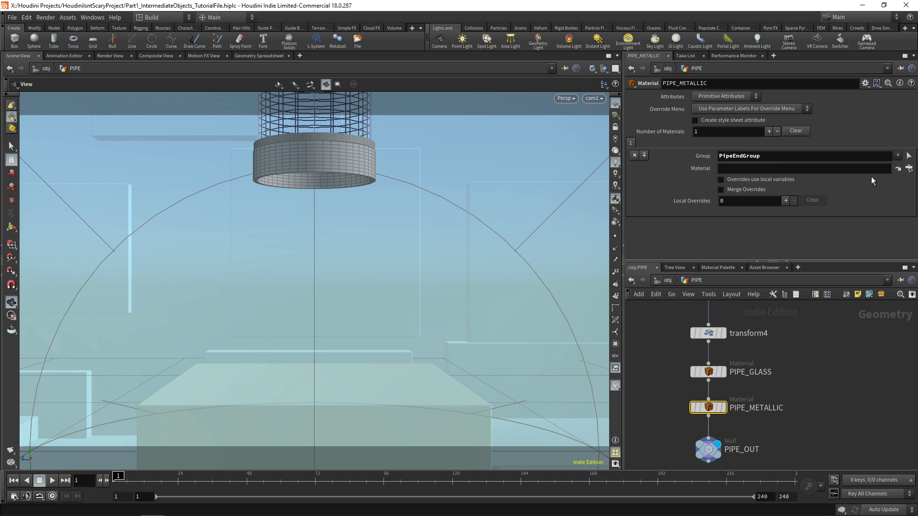
left_click(909, 169)
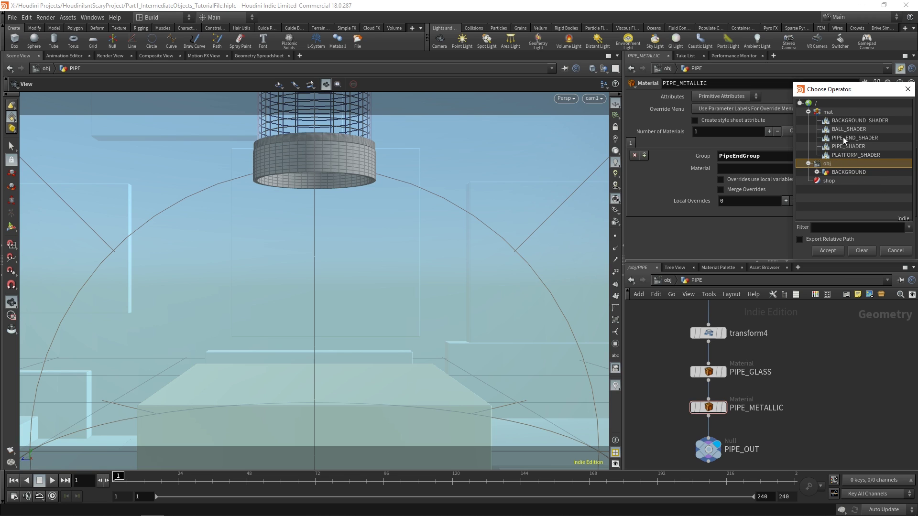
double_click(845, 138)
- Return to the object level and render the scene through cam1 to check the shaders
left_click(667, 69)
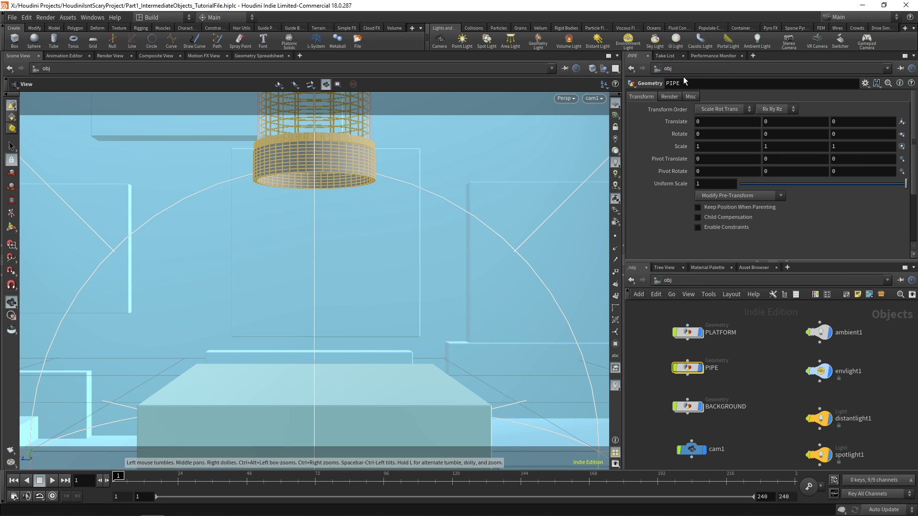
left_click(771, 320)
left_click(112, 56)
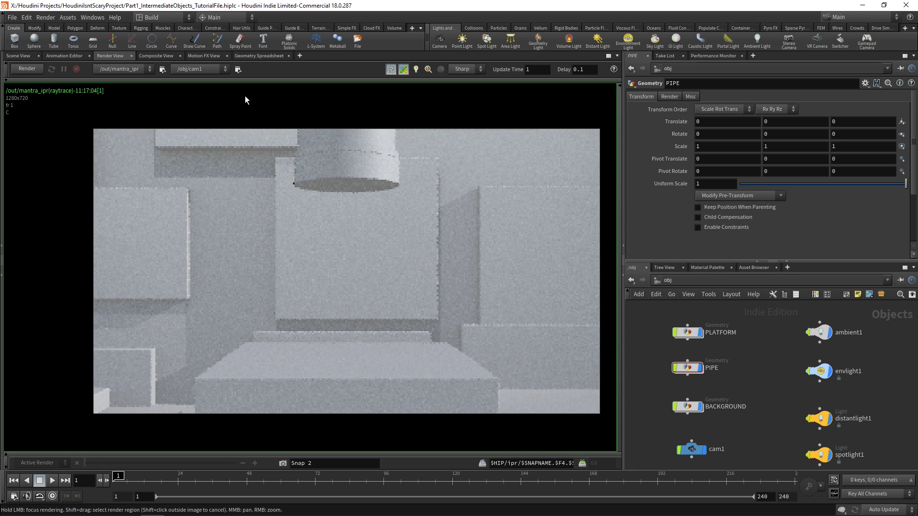
left_click(27, 68)
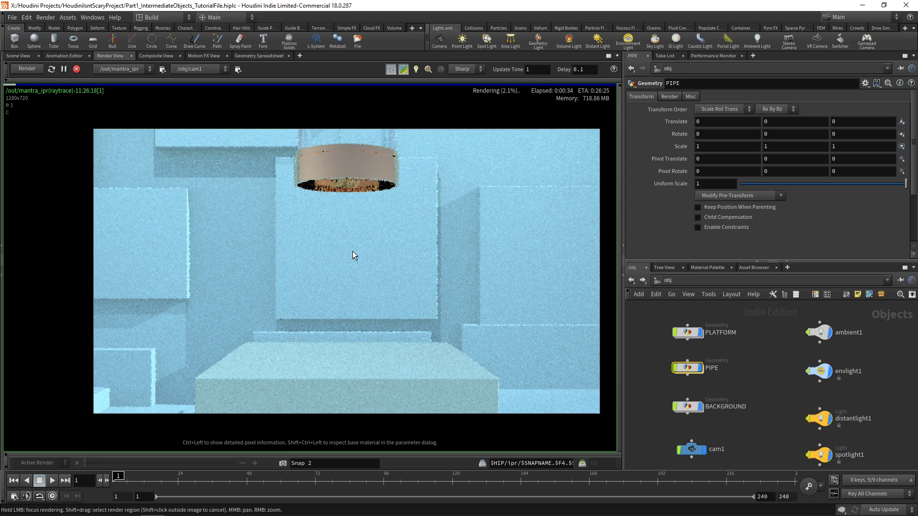
- Reframe the scene through cam1, setting the camera's translate values to 2.2, 0.5 and 0
left_click(18, 56)
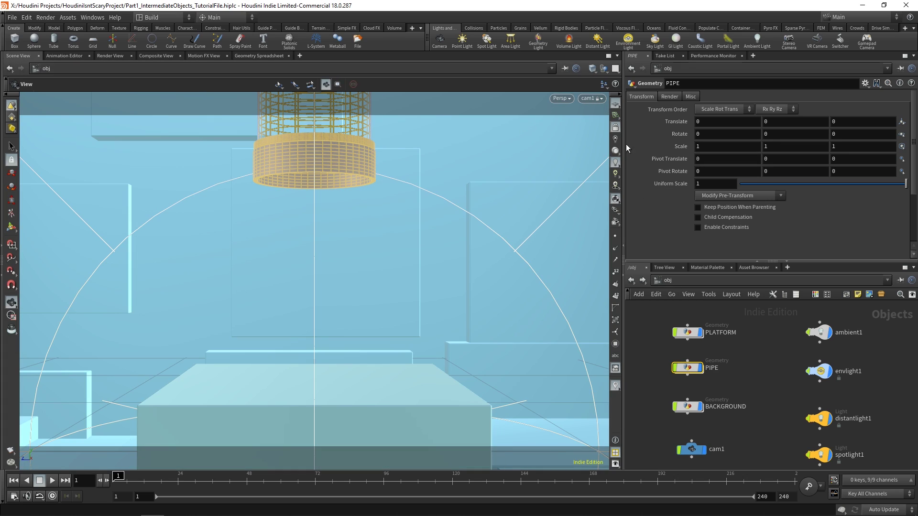
left_click(691, 449)
scroll(346, 280, "up", 3)
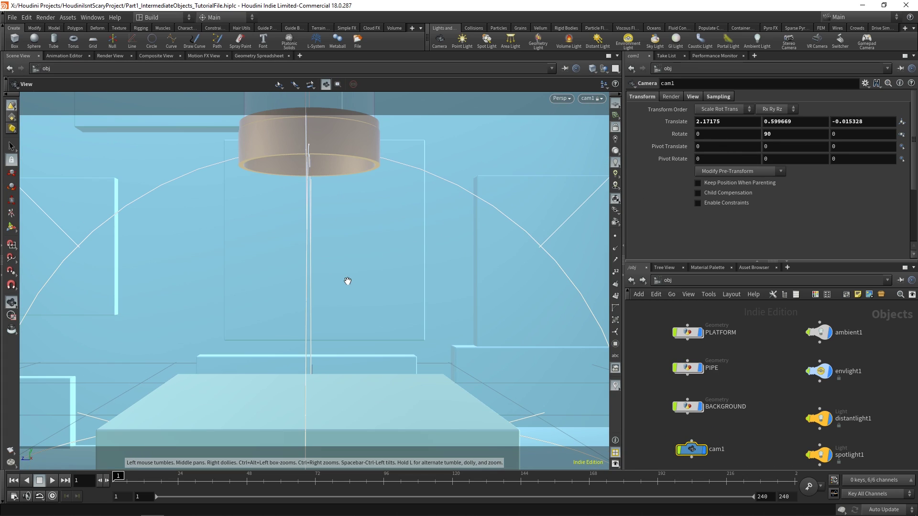
left_click(701, 121)
type("2.2")
key("Tab")
type("0.5")
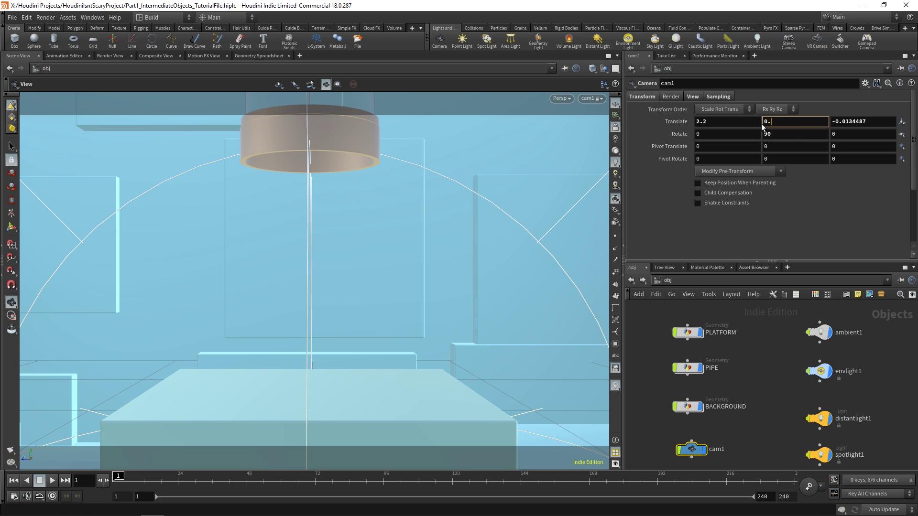
key("Tab")
type("0")
key("Return")
- Inside the PIPE object, lower the whole pipe with transform4 to a Y translate of about 0.55
left_click(688, 368)
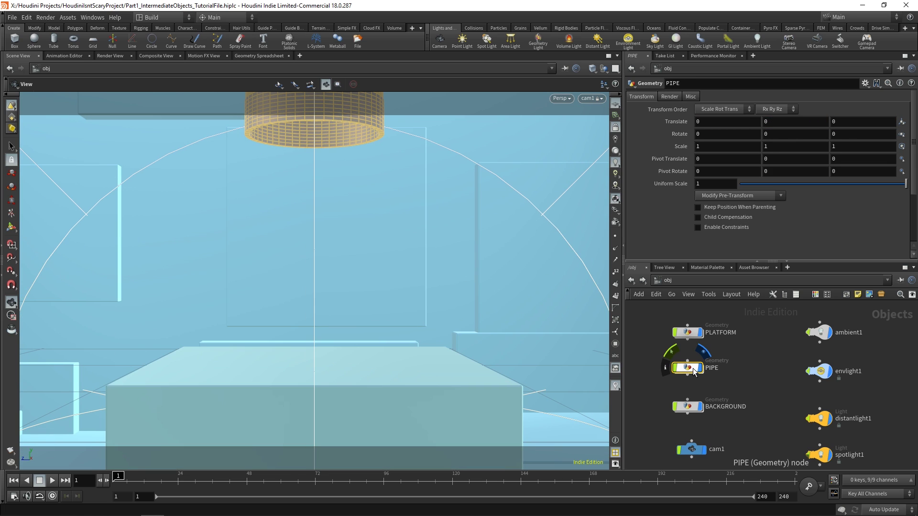
double_click(688, 368)
left_click(706, 343)
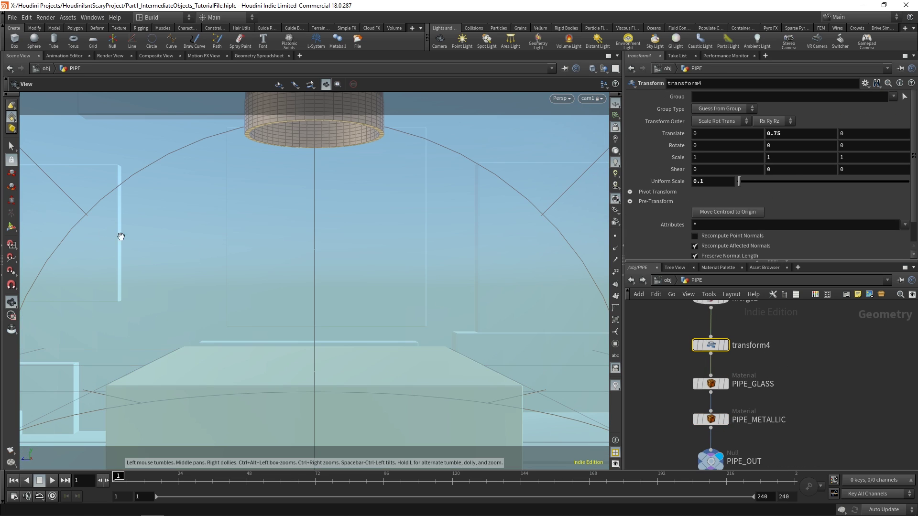
left_click(11, 227)
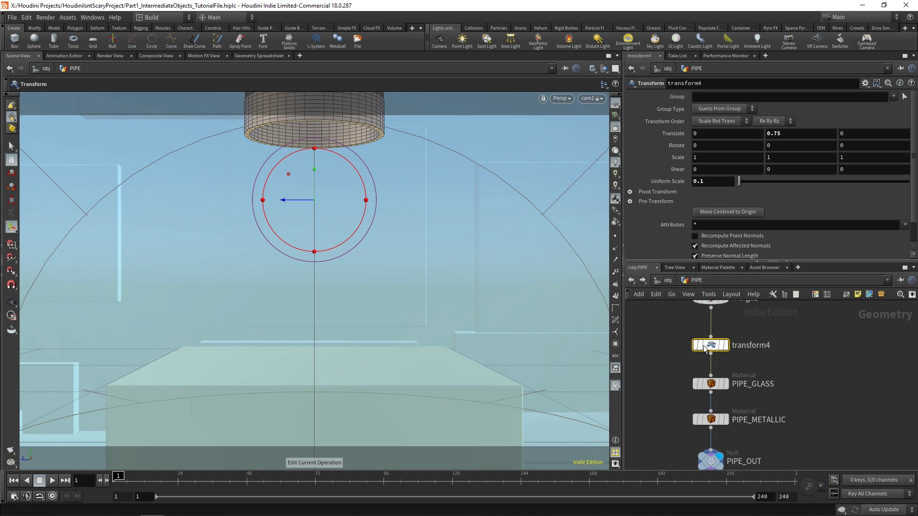
left_click_drag(314, 171, 313, 228)
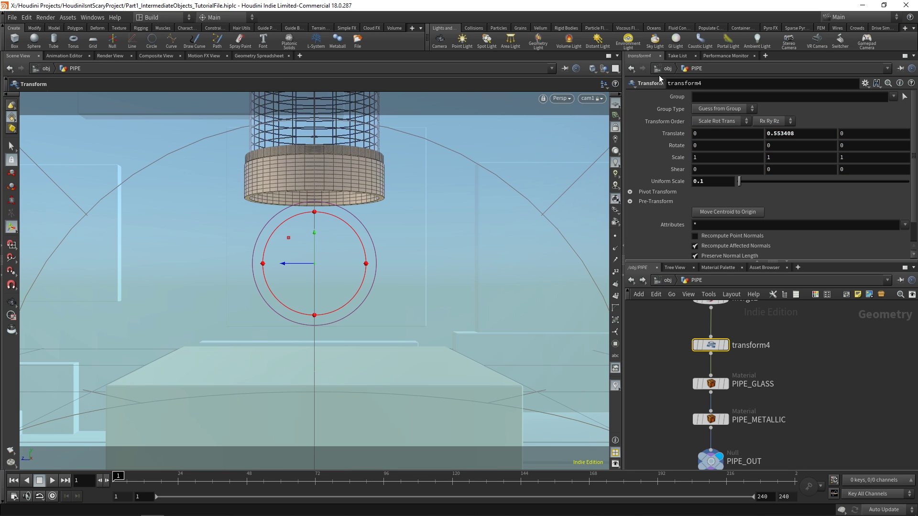
- Return to the object level and check the lowered pipe in the render view
left_click(668, 68)
left_click(779, 370)
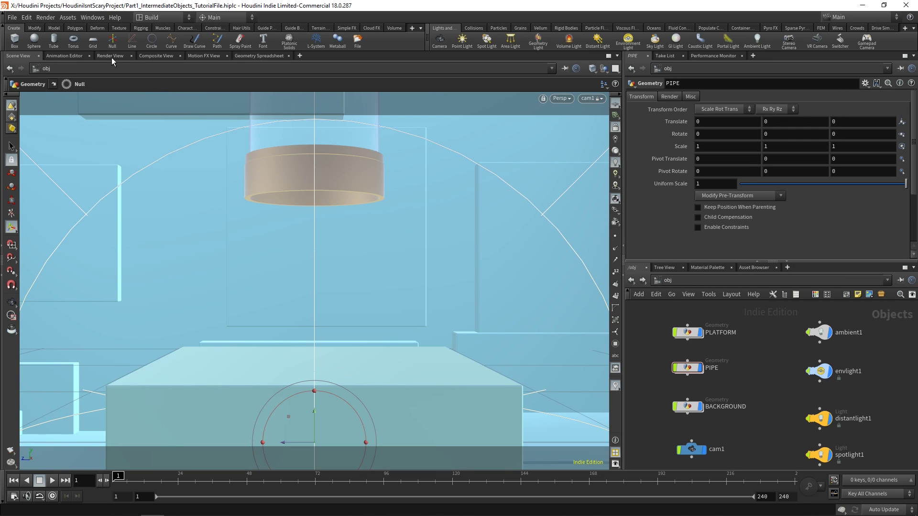
left_click(111, 57)
left_click(109, 55)
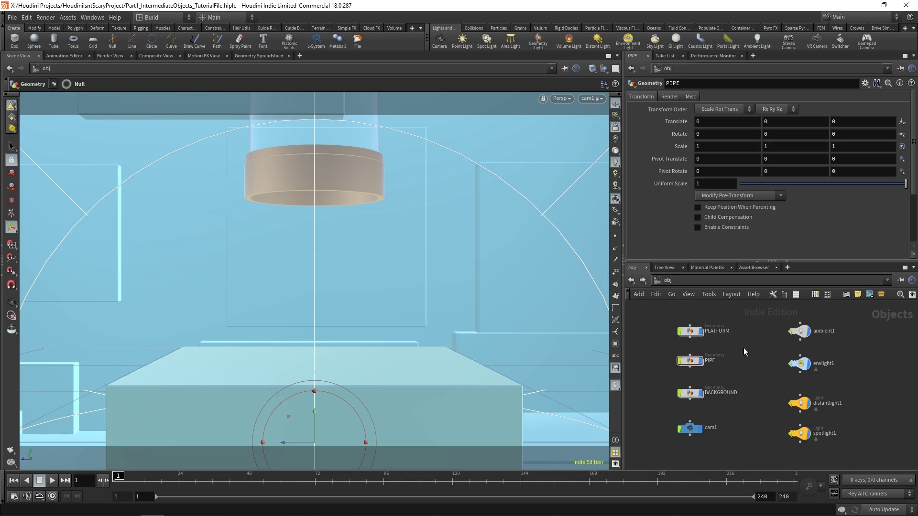
- Create a sphere object at the object level and name it BALL_SETUP
key("h")
key("Tab")
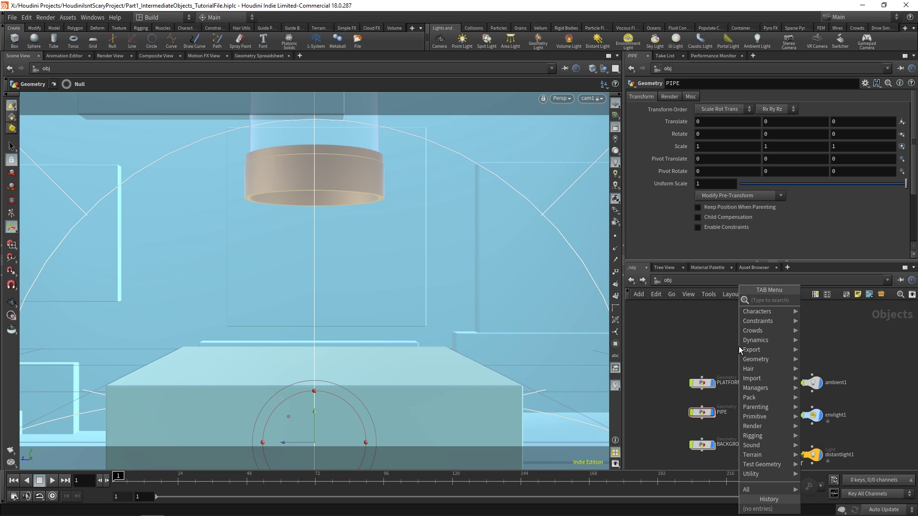
type("null")
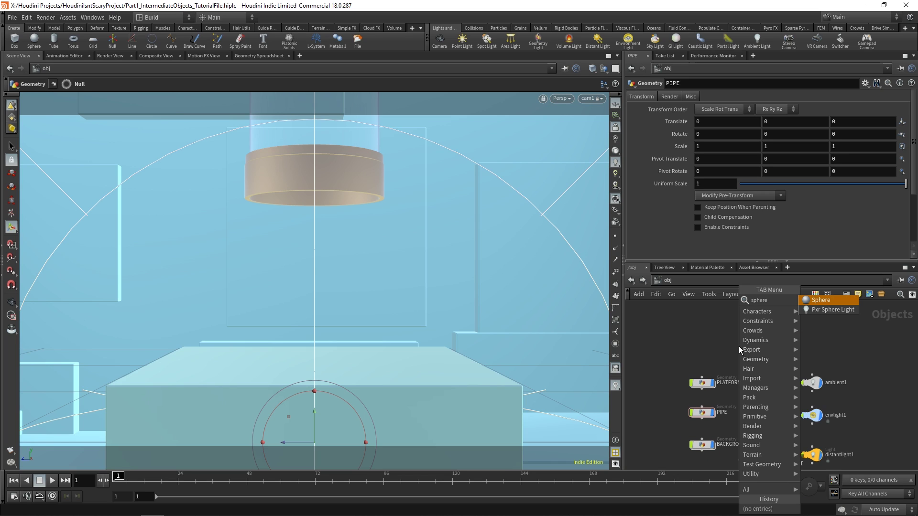
key("Return")
left_click(727, 346)
type("BALL_SETUP")
key("Return")
- Inside BALL_SETUP, set the sphere's primitive type to Polygon Mesh and its uniform scale to 0.2
double_click(701, 352)
left_click(718, 96)
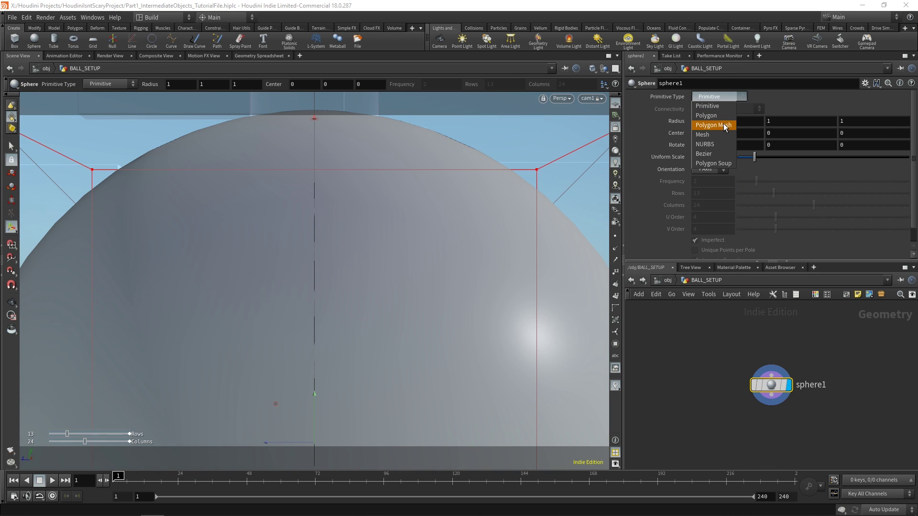
left_click(725, 126)
left_click(712, 156)
type("0.2")
key("Return")
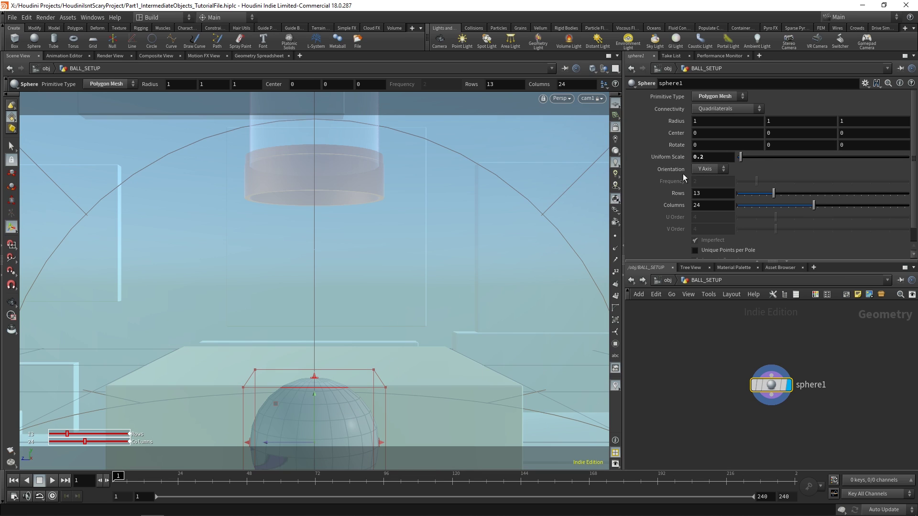
- Set both the rows and the columns of the sphere to 50
left_click(707, 193)
type("50")
key("Tab")
type("50")
key("Return")
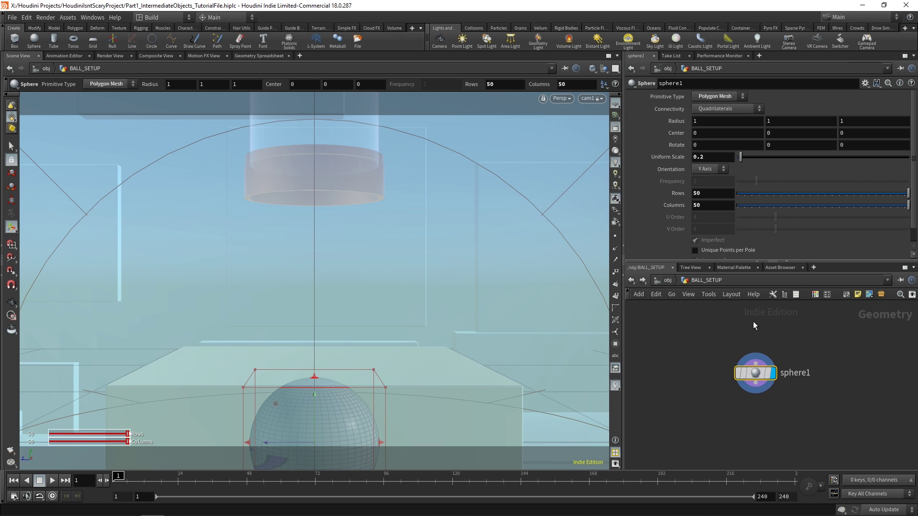
- Add a Transform node after the sphere and raise the ball above the platform to about 0.45 in Y
key("Tab")
type("transf")
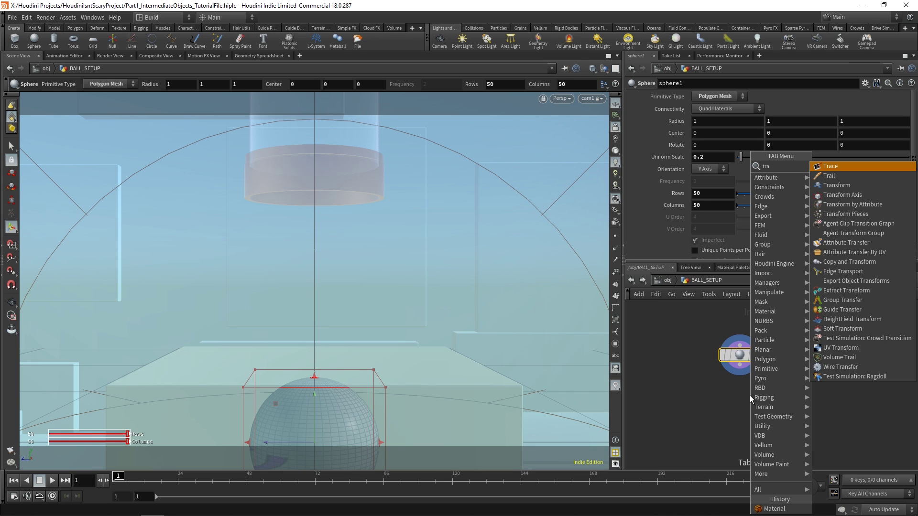
left_click(837, 166)
left_click_drag(315, 416, 315, 270)
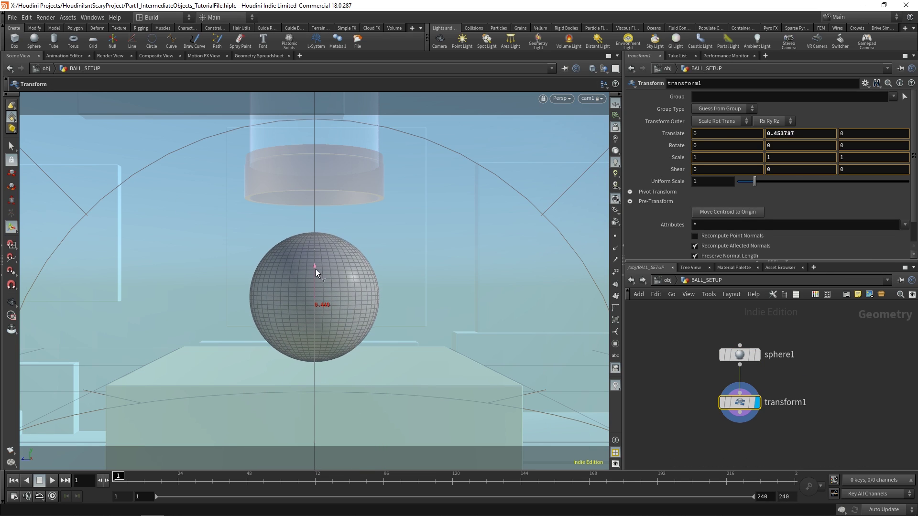
- At the object level, assign BALL_SHADER as the material of BALL_SETUP and render the scene through cam1
left_click(668, 281)
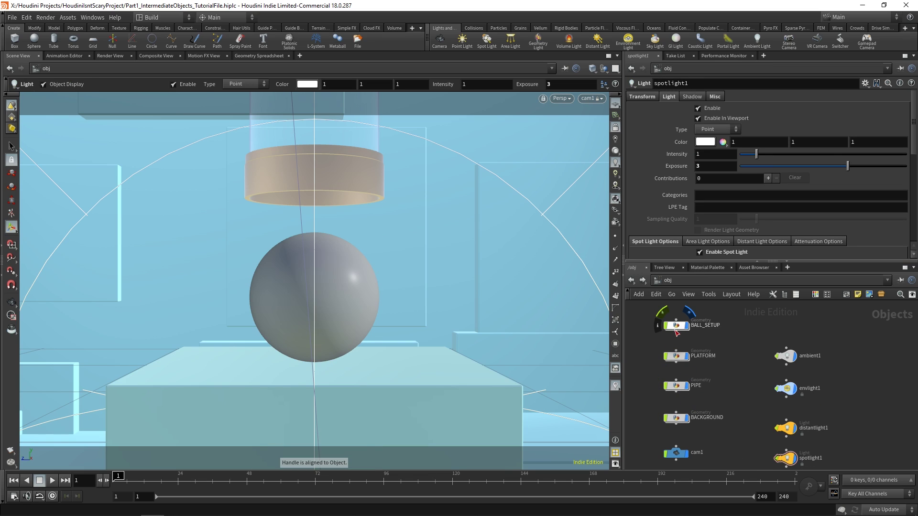
left_click(675, 327)
left_click(669, 97)
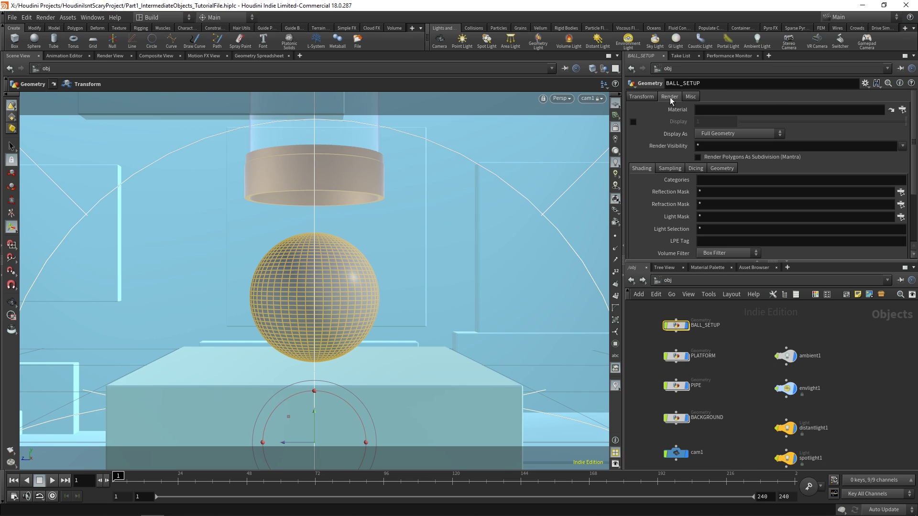
left_click(902, 110)
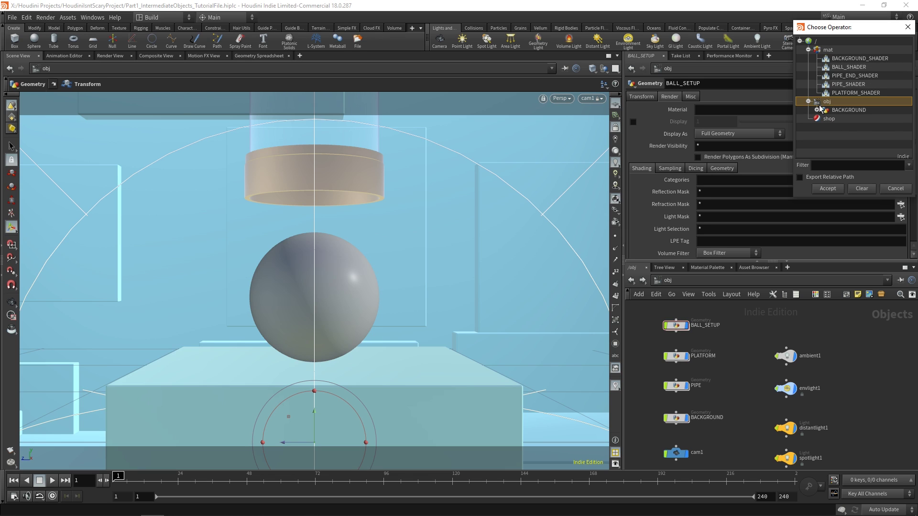
double_click(832, 67)
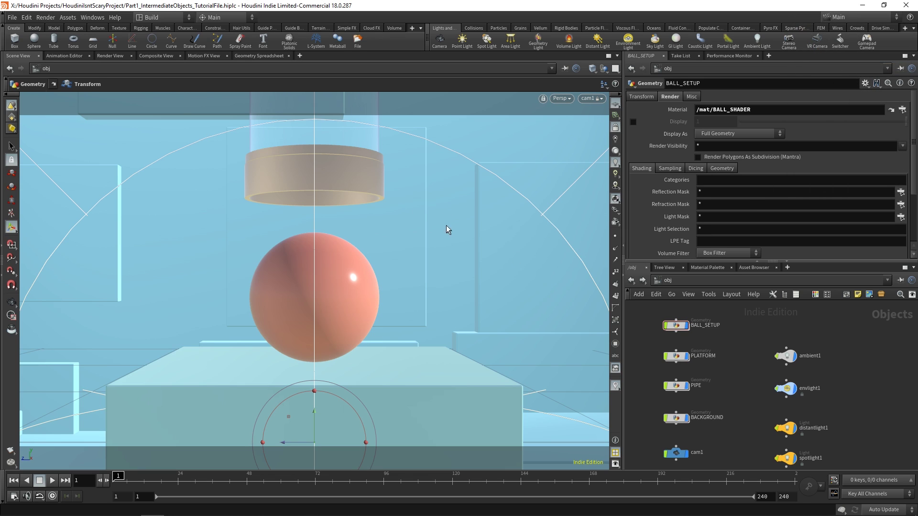
left_click(110, 56)
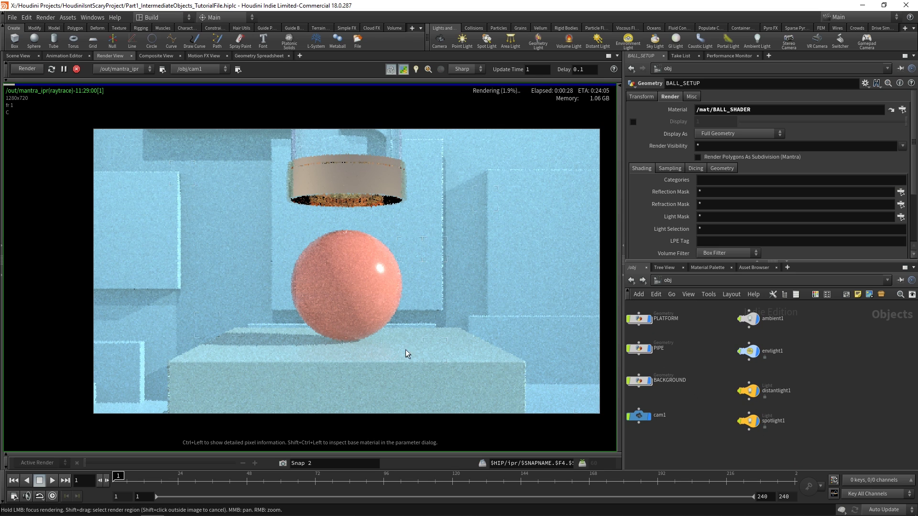
- Set the shadow intensity of distantlight1 to 0.2
left_click(751, 394)
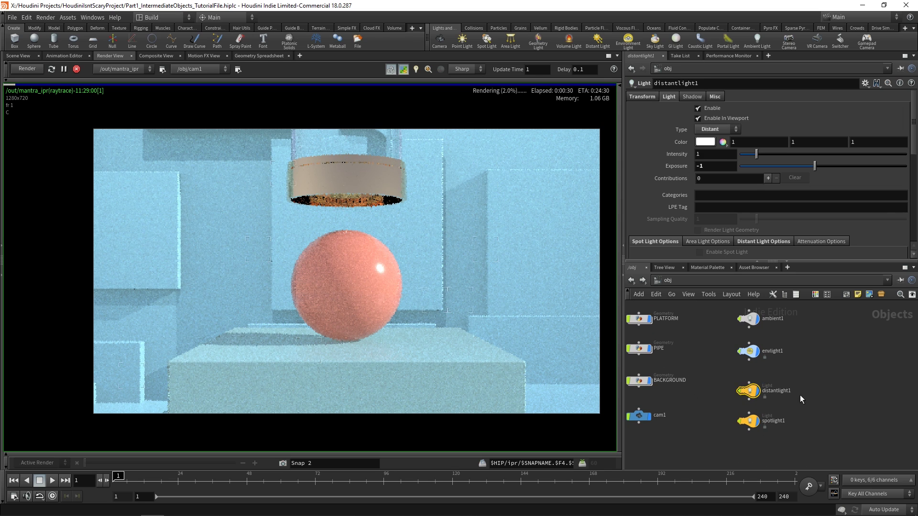
left_click(693, 98)
left_click(705, 148)
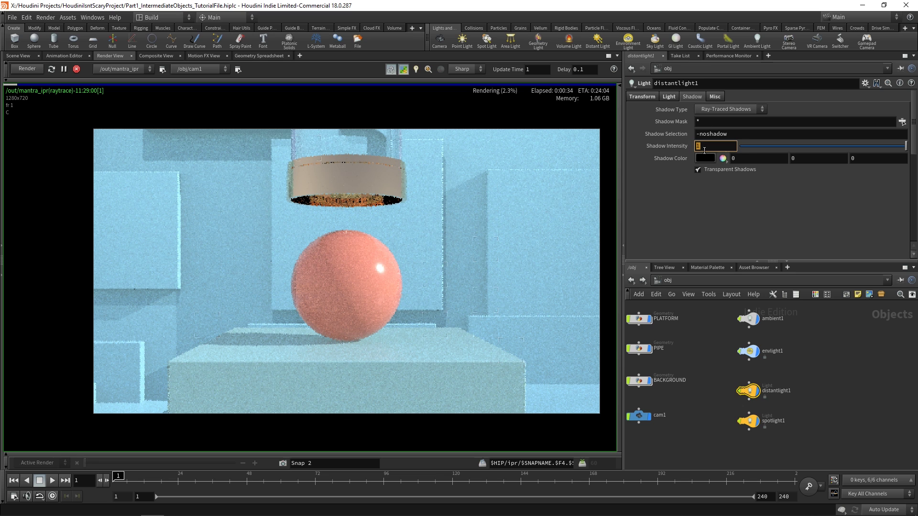
type("0.2")
key("Return")
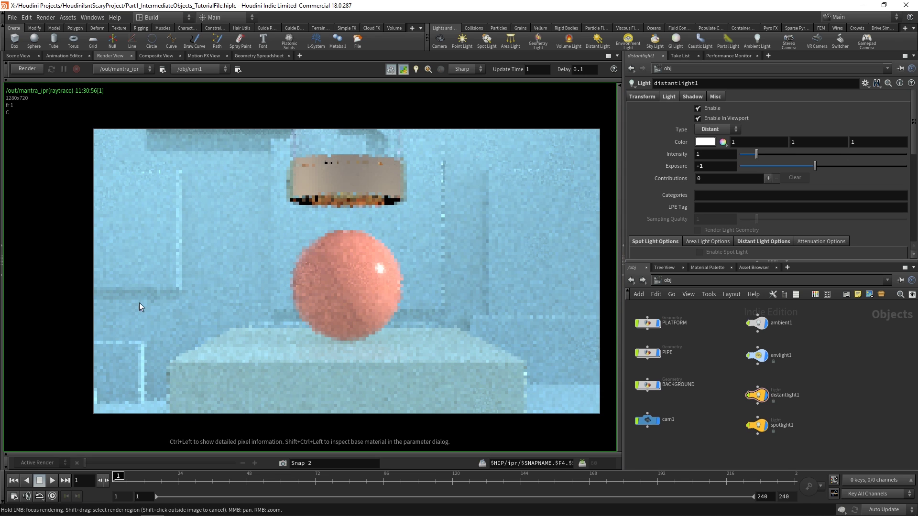
- Leave the camera view in the scene, switch to the out network and rename the mantra_ipr node as RENDER_OUT
left_click(21, 55)
left_click_drag(580, 115, 282, 273)
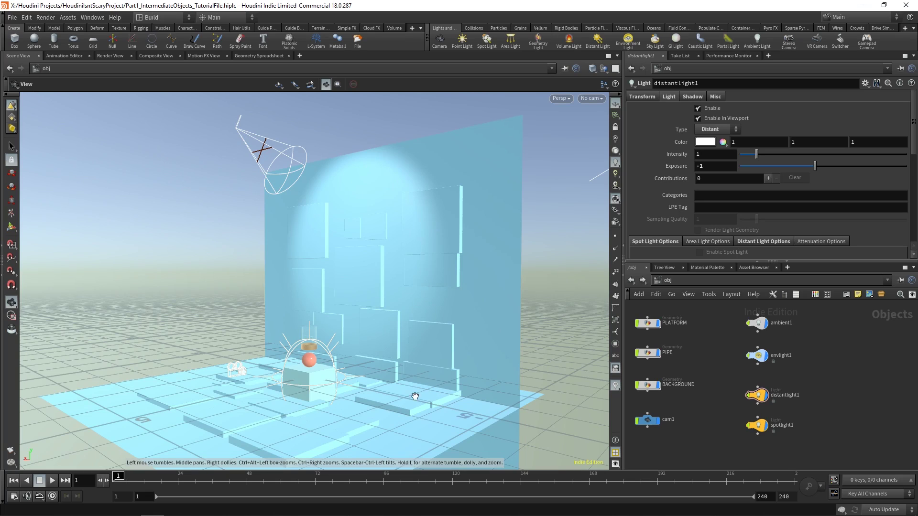
left_click(694, 68)
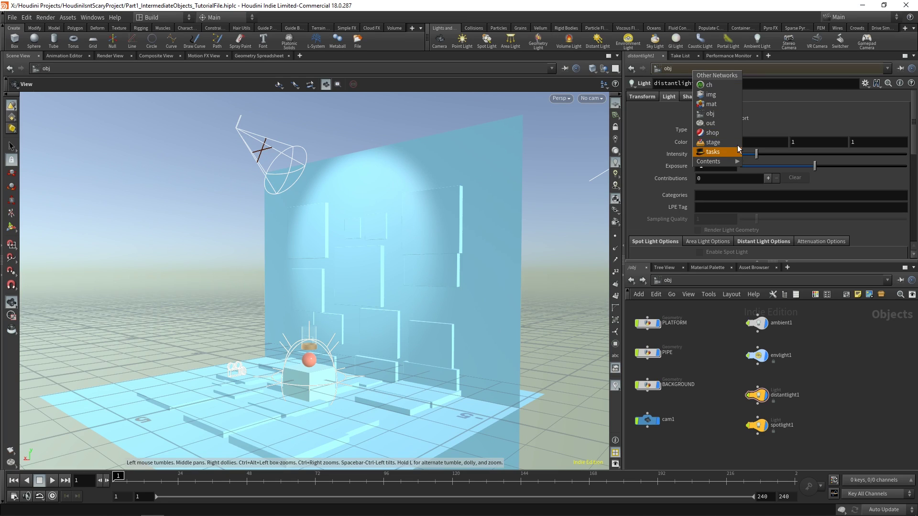
left_click(724, 123)
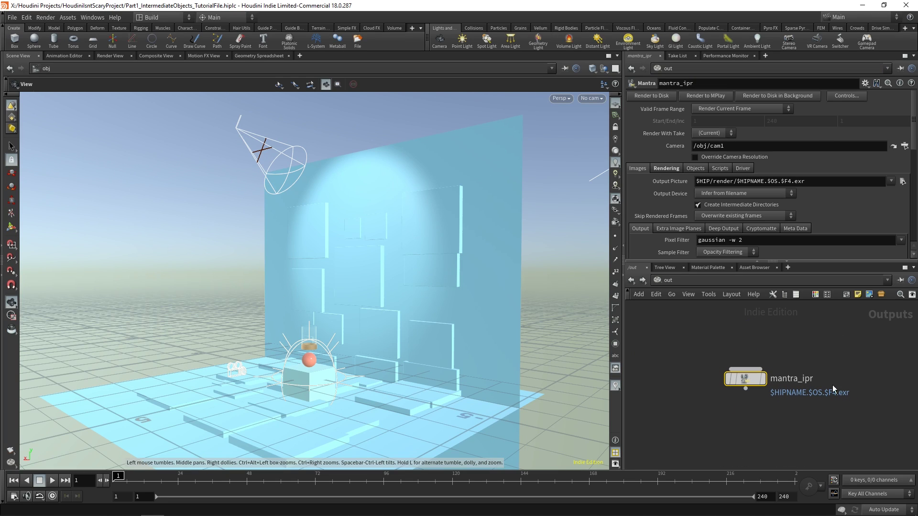
key("F2")
type("RENDER_OUT")
key("Return")
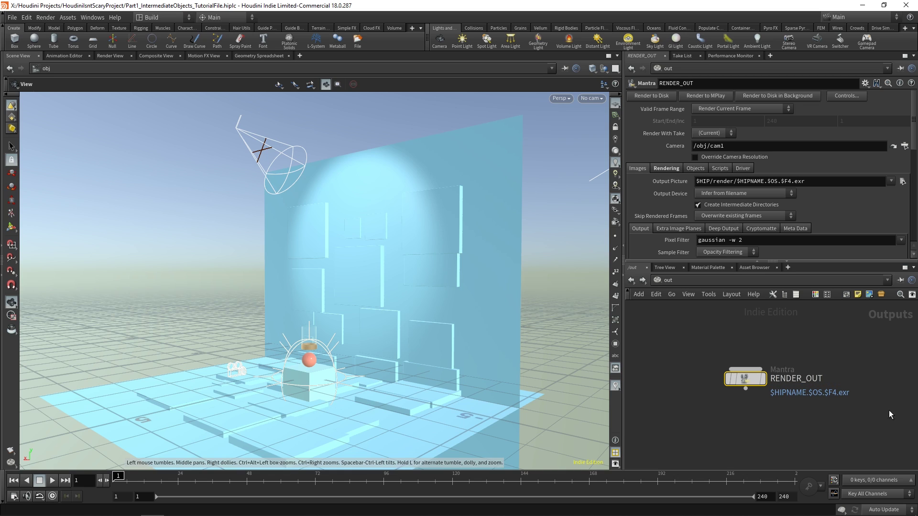
- Enable depth of field and allow motion blur in RENDER_OUT's rendering settings
left_click(656, 169)
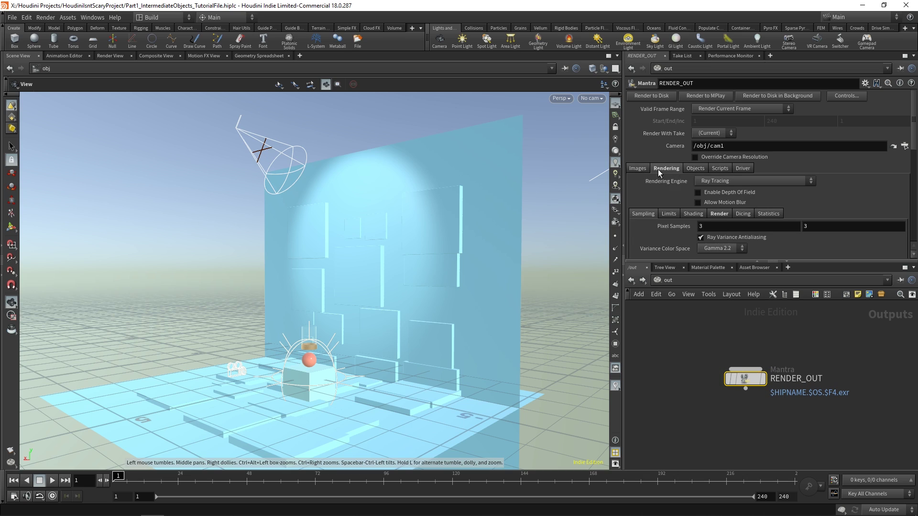
left_click(697, 193)
left_click(698, 203)
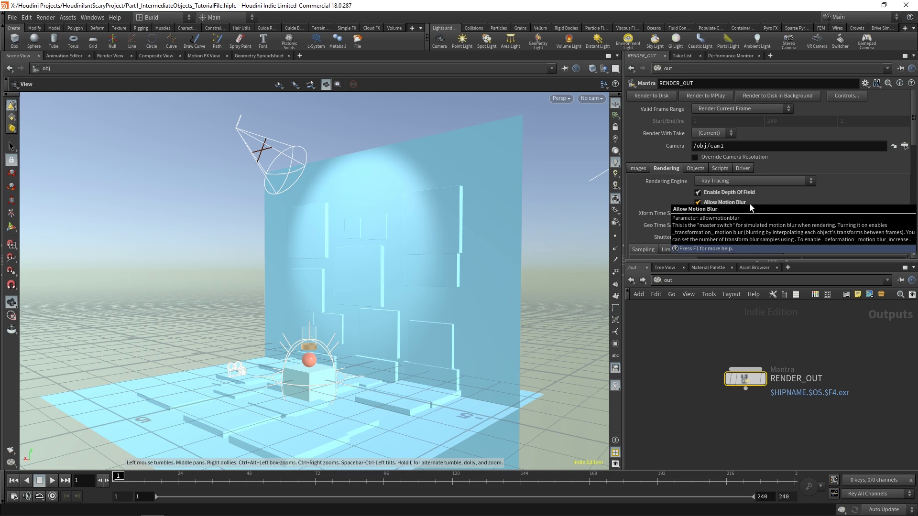
- Return to the object level, select cam1 and show its transform and focus handles in the scene
left_click(668, 70)
left_click(678, 112)
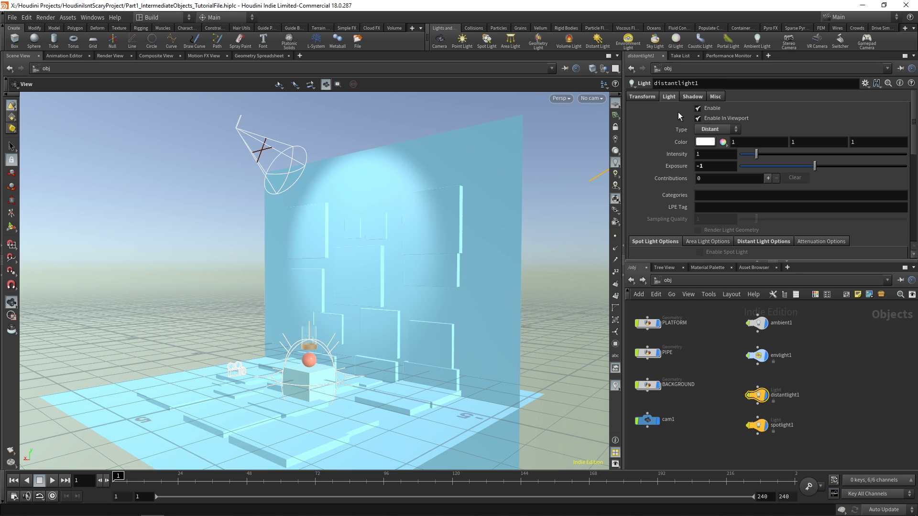
left_click_drag(296, 345, 356, 330)
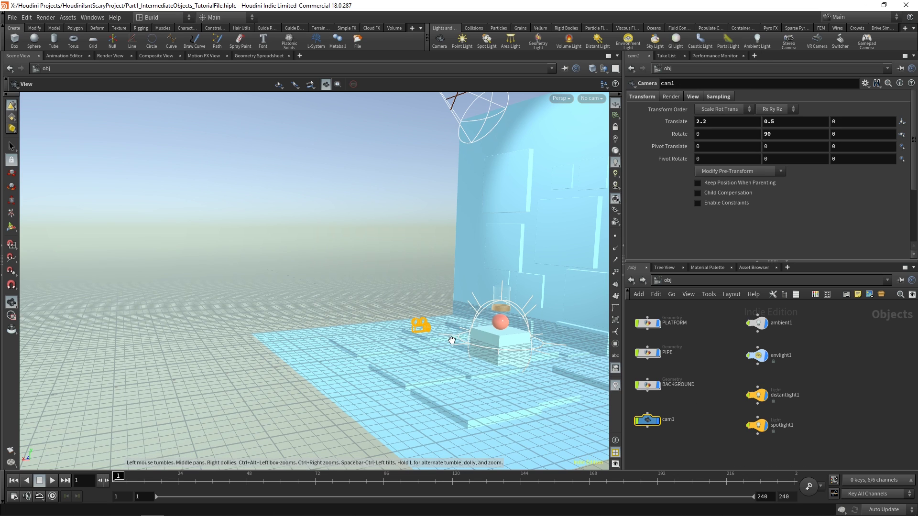
key("g")
left_click_drag(458, 303, 296, 277)
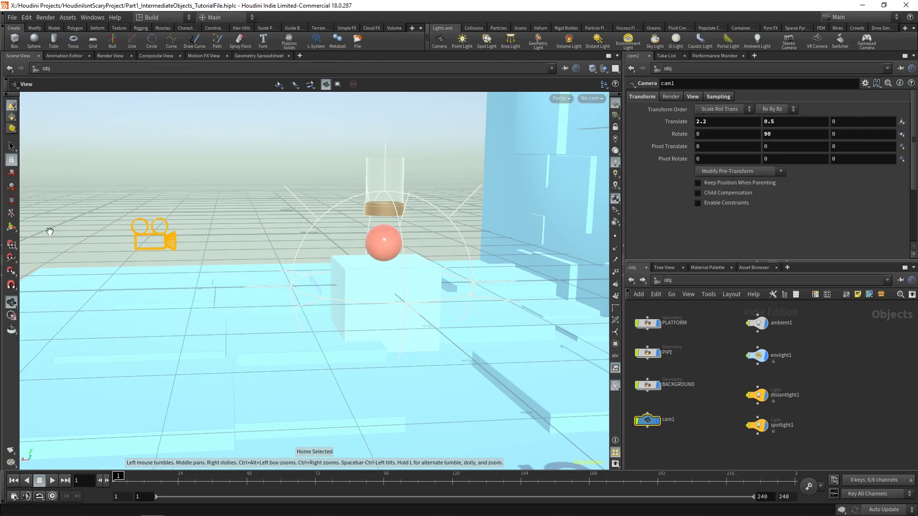
left_click(11, 227)
left_click_drag(395, 273, 349, 225, "alt")
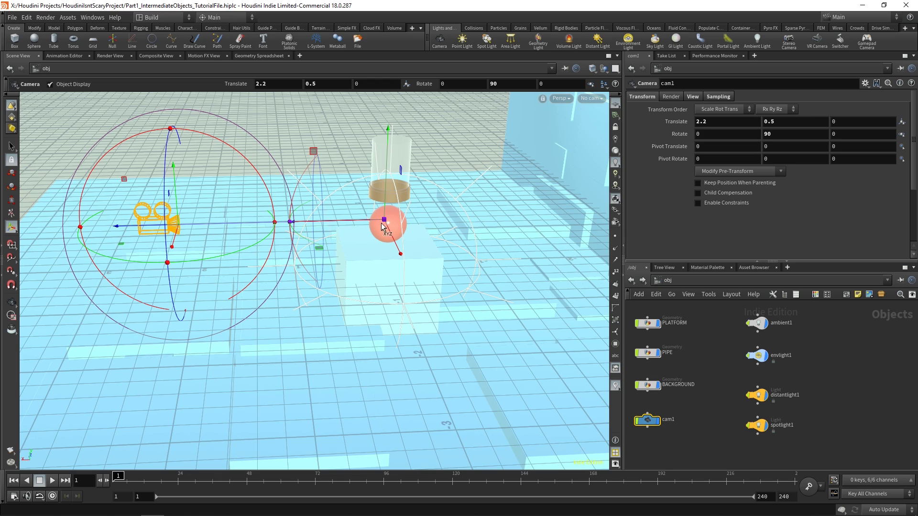
- Adjust cam1's focus handle around the ball and set the camera's Focus Distance to 2
mouse_move(366, 223)
left_mouse_down()
mouse_move(343, 225)
mouse_move(442, 227)
mouse_move(356, 225)
mouse_move(414, 223)
mouse_move(373, 223)
left_mouse_up()
left_click(693, 96)
left_click(718, 96)
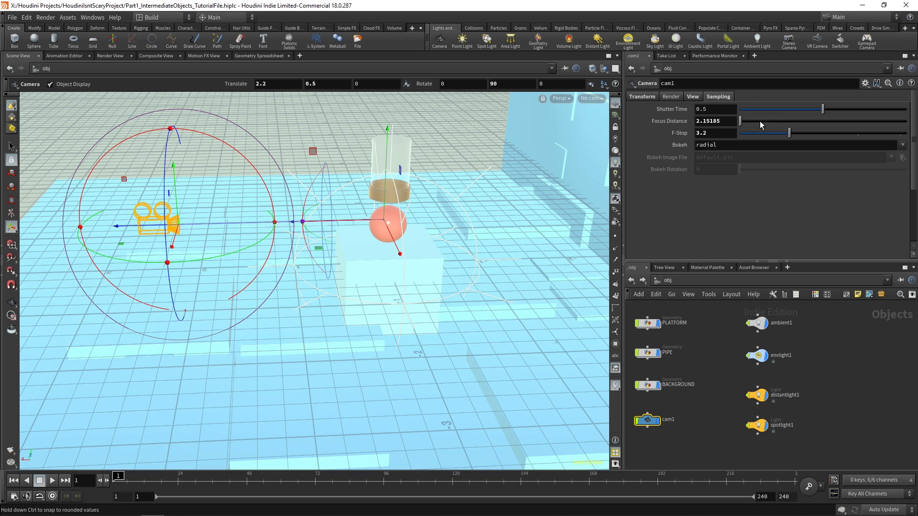
left_click_drag(741, 123, 737, 122)
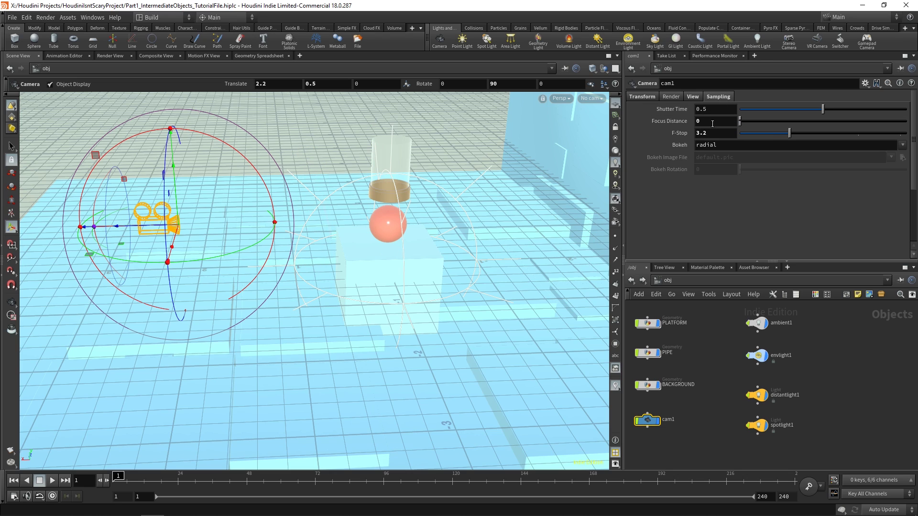
type("2")
key("Return")
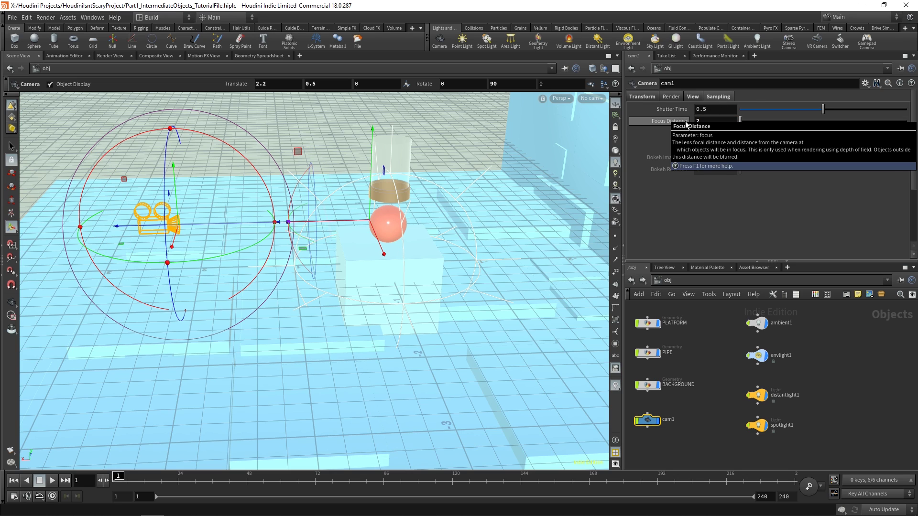
- Examine where cam1's focus point falls relative to the ball from close up and from behind the camera
key("Escape")
scroll(396, 217, "up", 10)
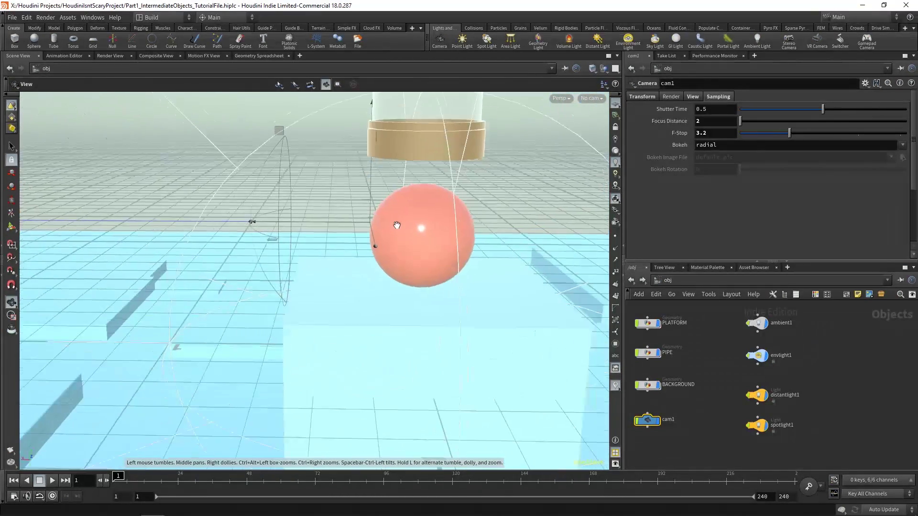
key("Return")
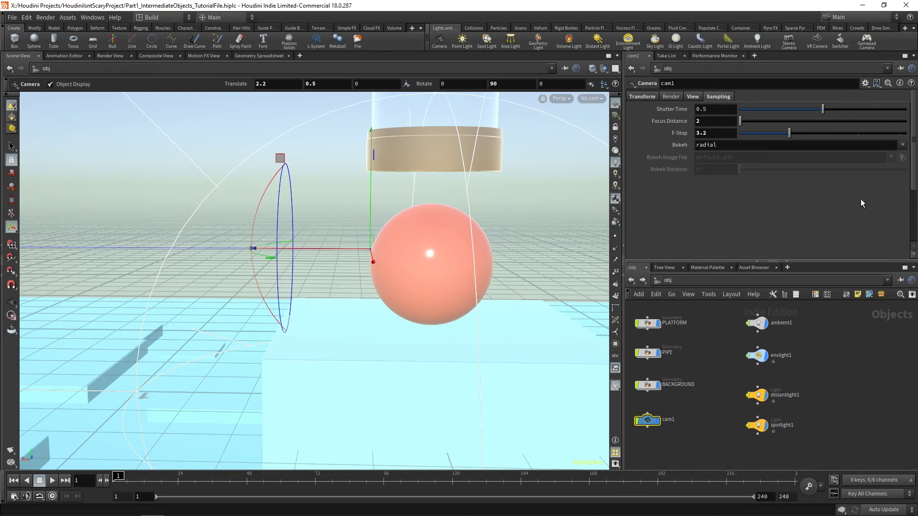
key("Escape")
scroll(368, 201, "down", 10)
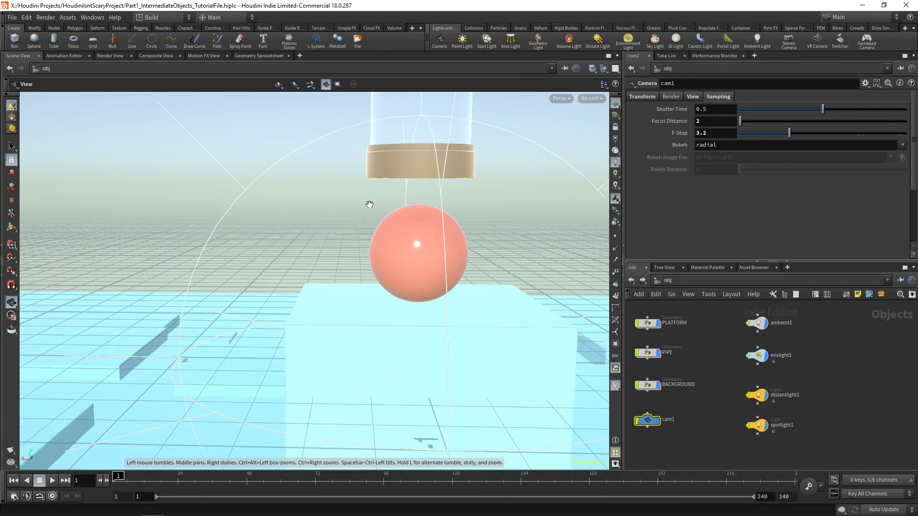
left_click_drag(365, 221, 412, 208)
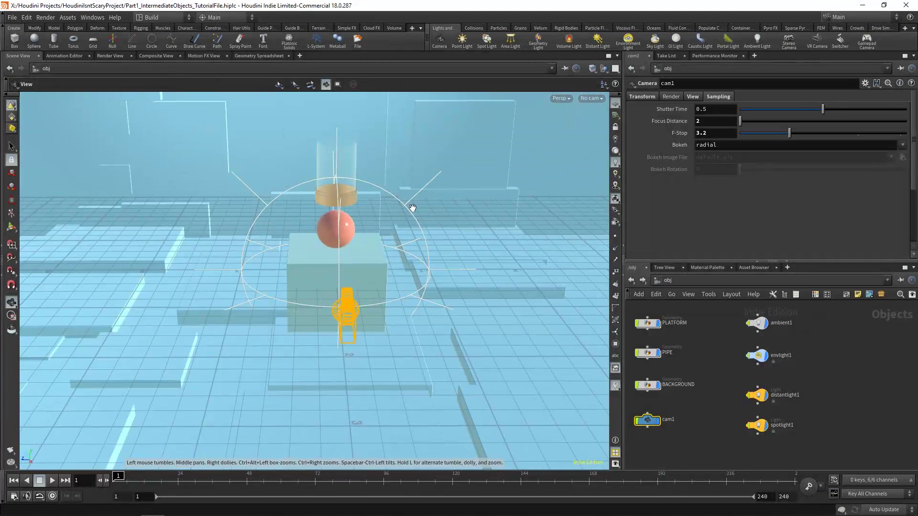